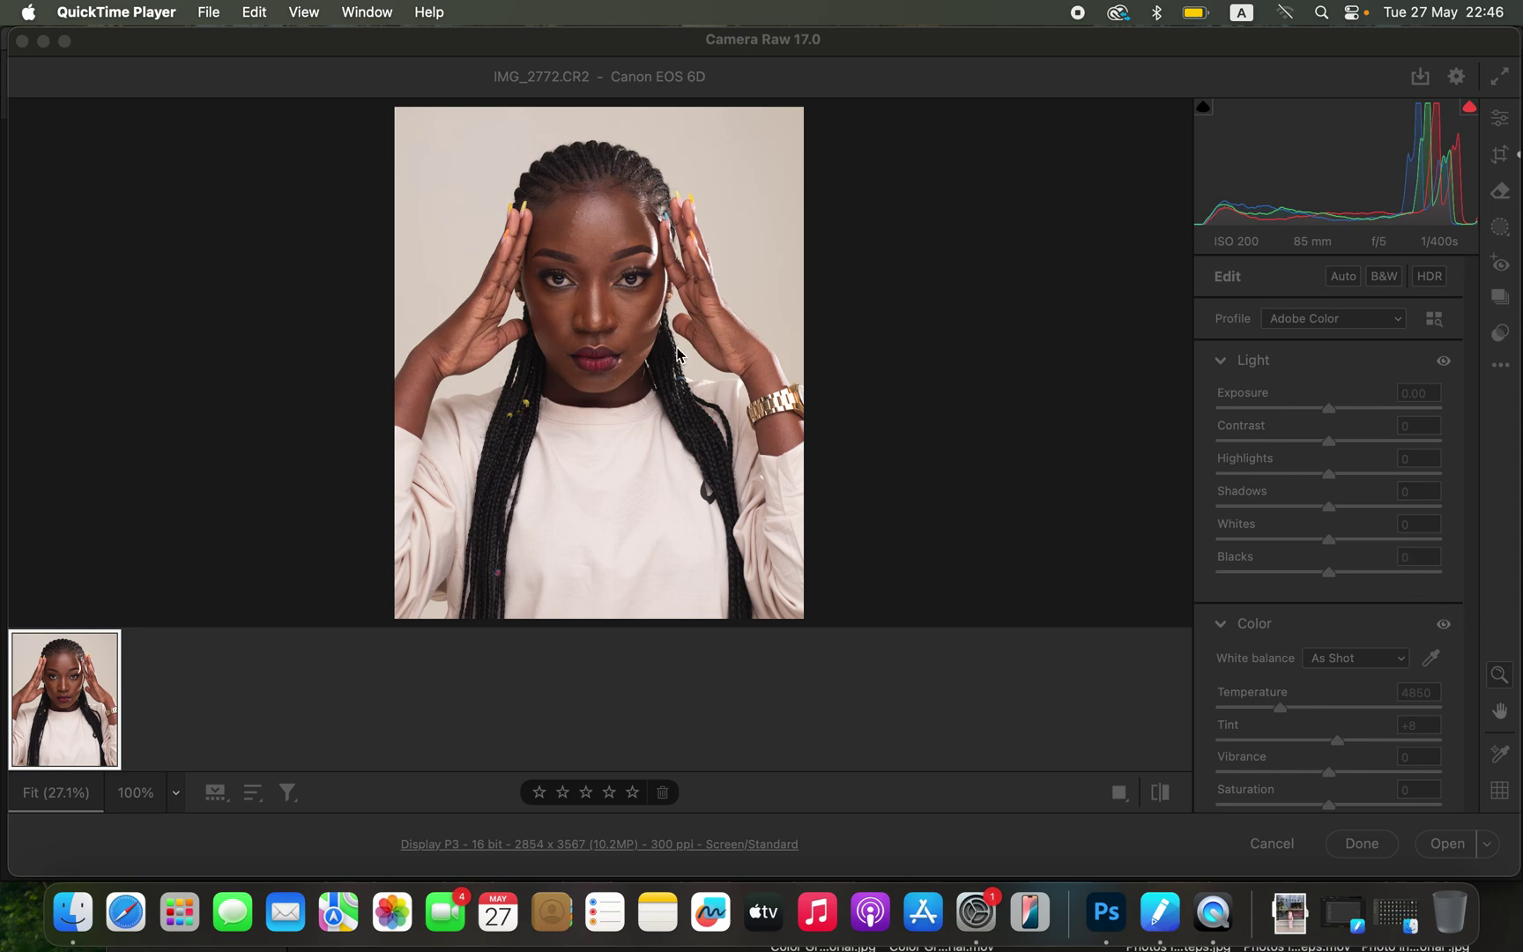
# Adjust the photo's light: exposure +0.15, contrast +10, highlights -54, shadows +19, whites -33 and blacks -18
pyautogui.click(1204, 362)
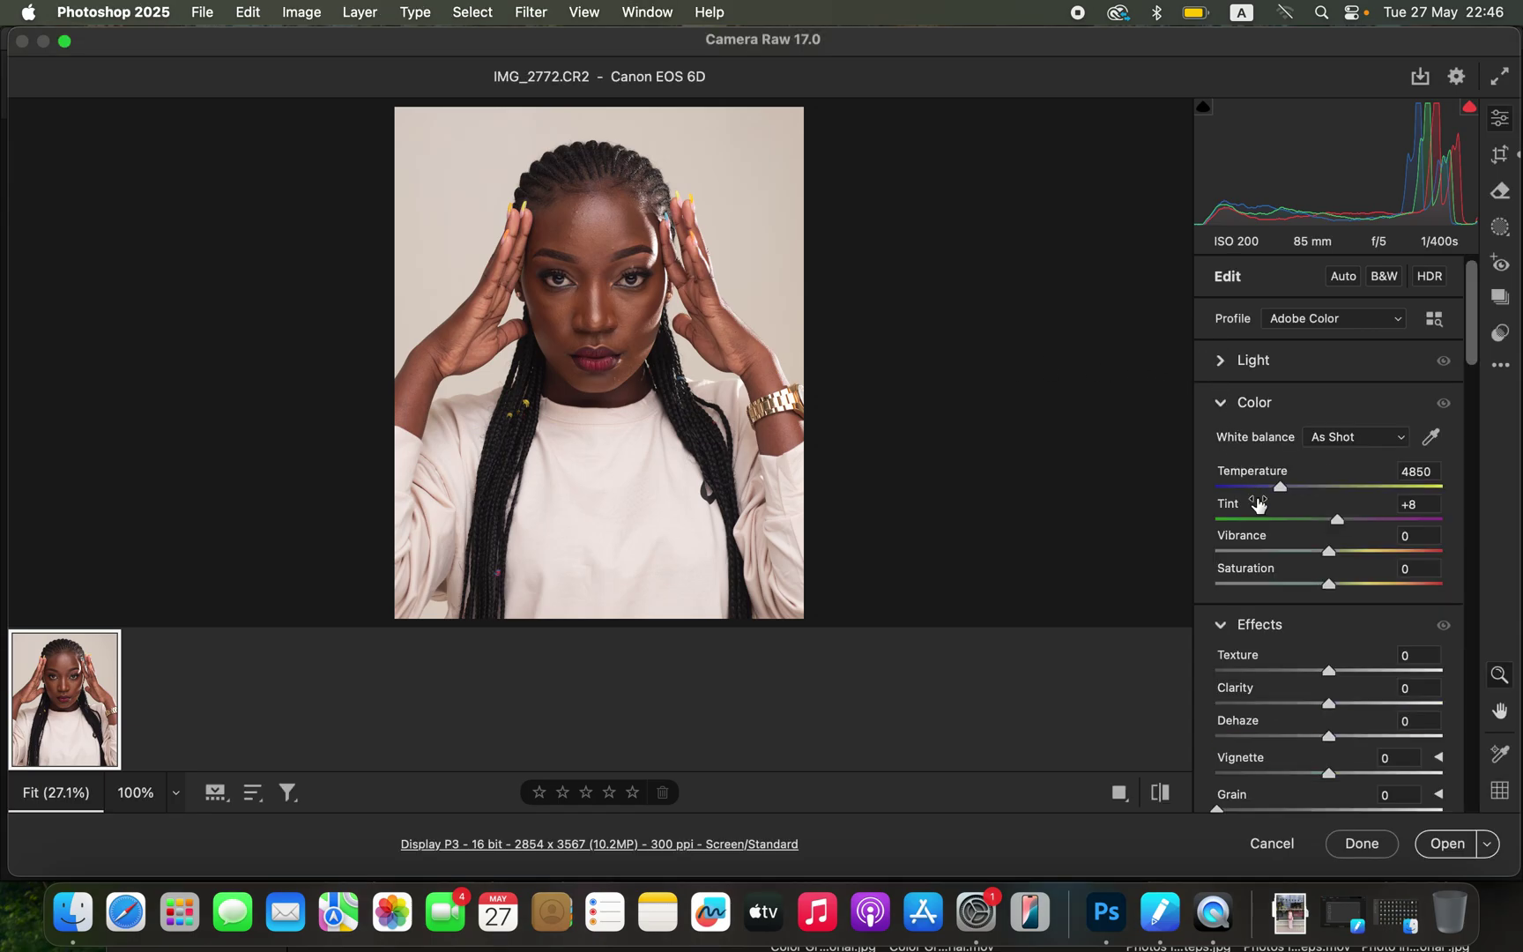
pyautogui.moveTo(1258, 504)
pyautogui.click(1230, 362)
pyautogui.moveTo(1300, 483); pyautogui.dragTo(1270, 478)
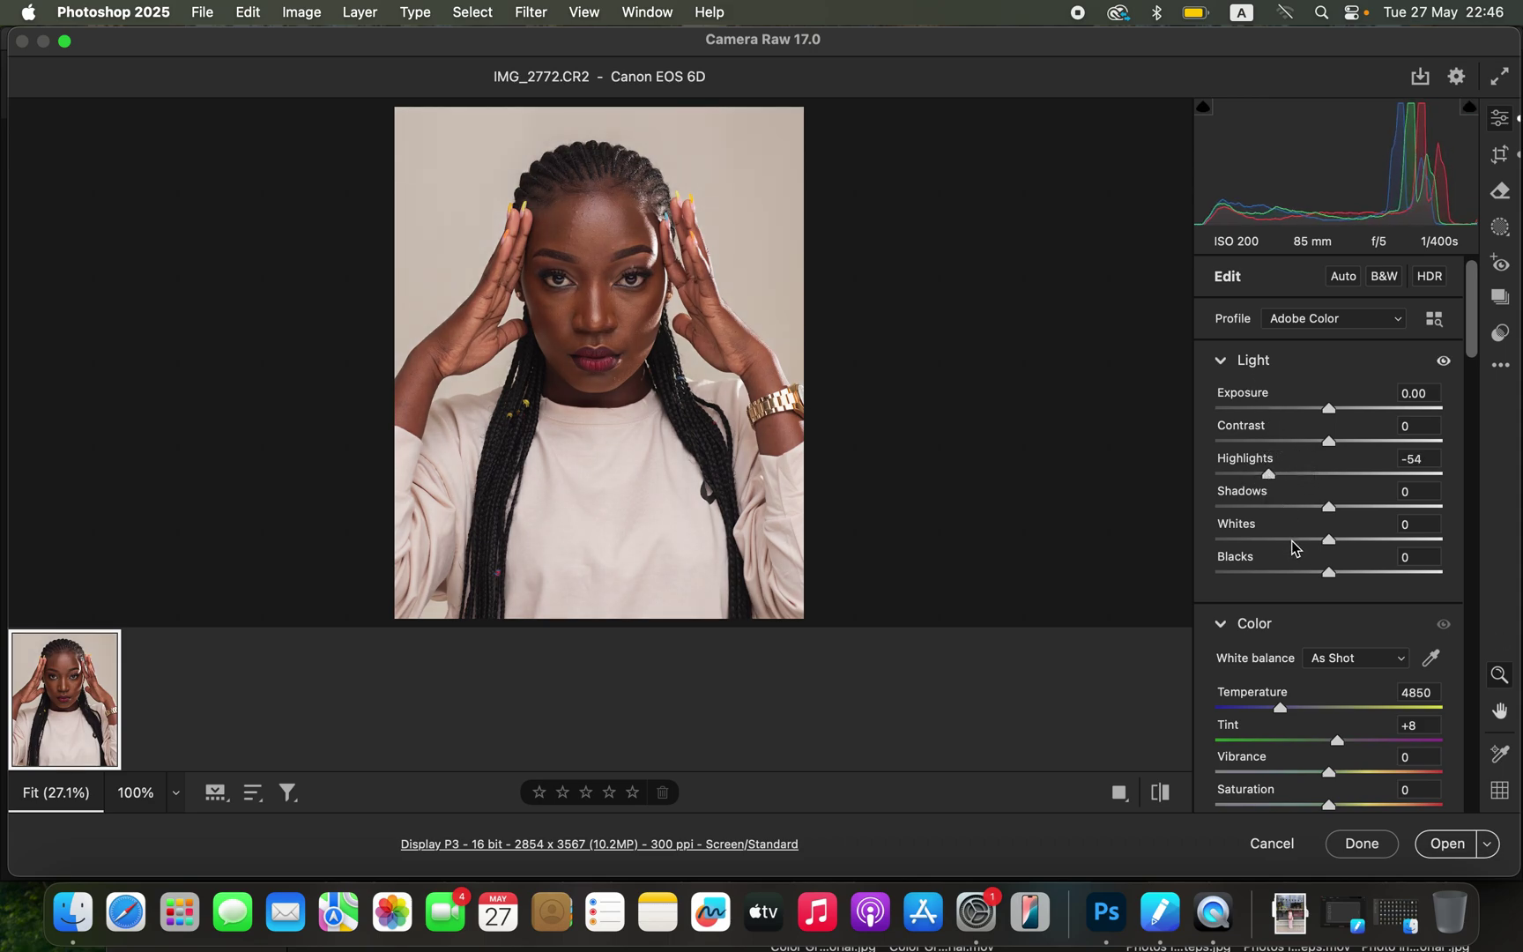
pyautogui.moveTo(1293, 540); pyautogui.dragTo(1350, 507)
pyautogui.moveTo(1327, 572); pyautogui.dragTo(1311, 576)
pyautogui.moveTo(1331, 441)
pyautogui.mouseDown()
pyautogui.moveTo(1350, 442)
pyautogui.moveTo(1342, 457)
pyautogui.mouseUp()
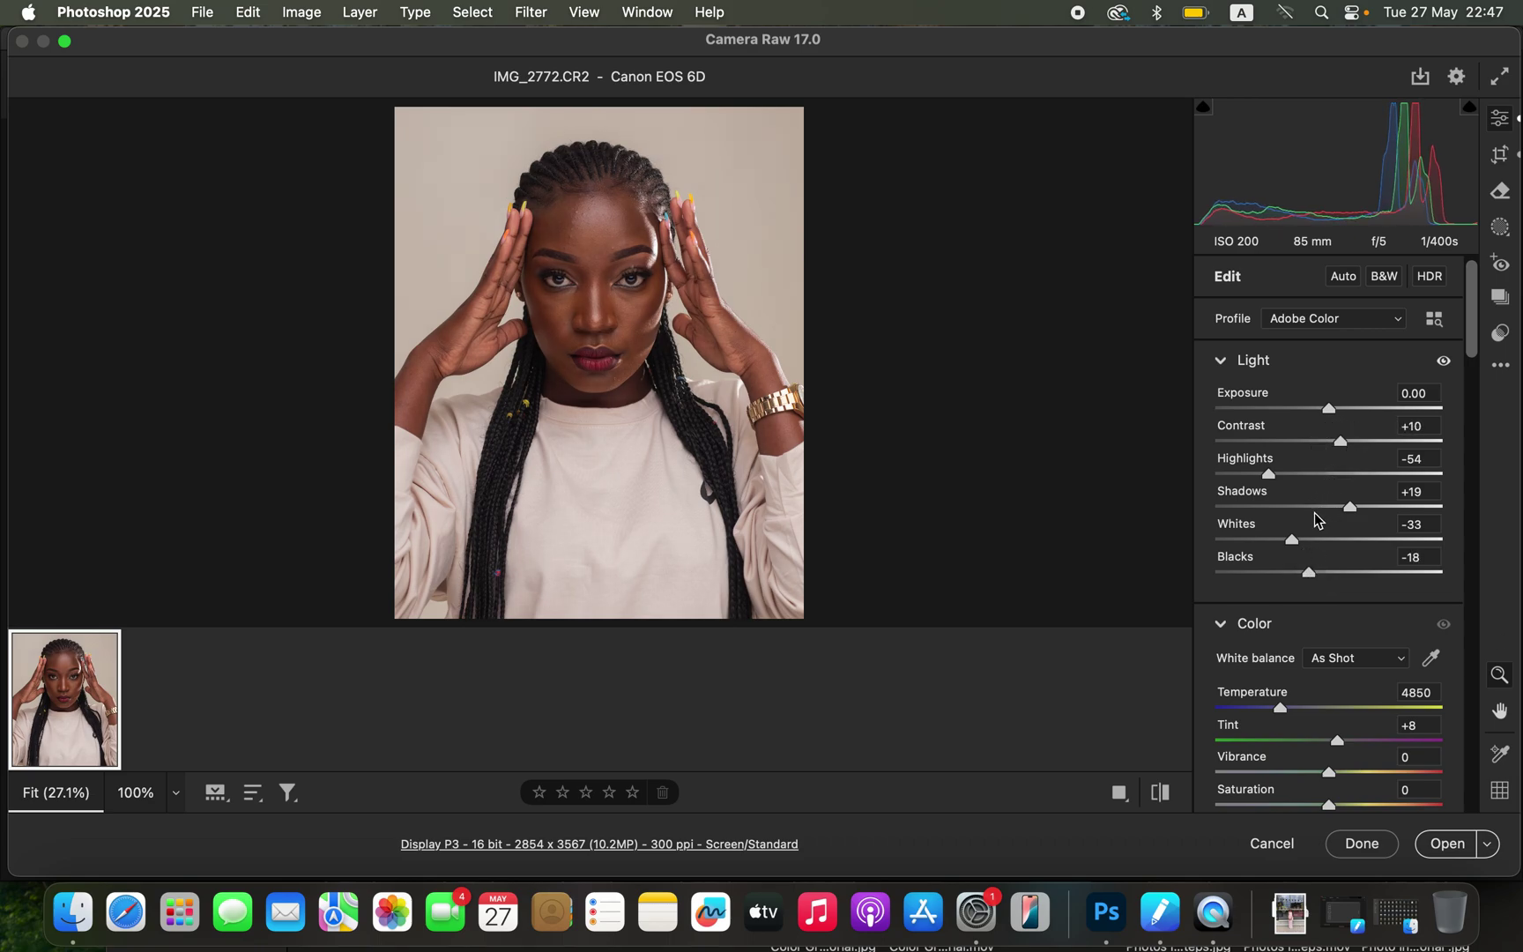
pyautogui.moveTo(1332, 415); pyautogui.dragTo(1336, 416)
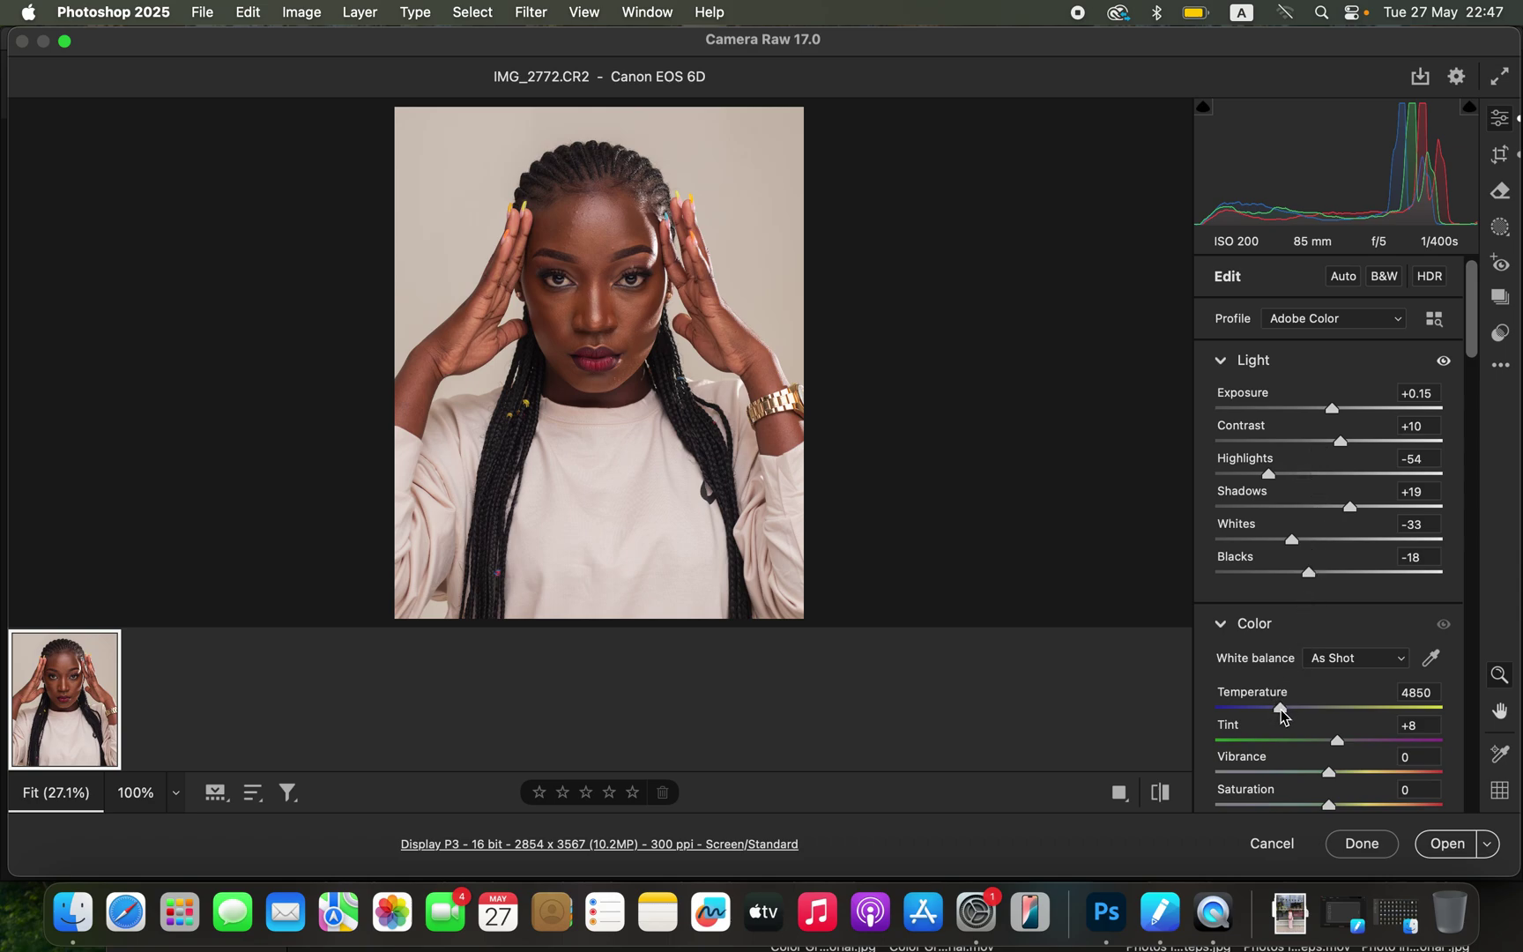
# Set the white balance temperature to 5000, compare before and after, and open the photo in Photoshop
pyautogui.moveTo(1285, 718); pyautogui.dragTo(1285, 718)
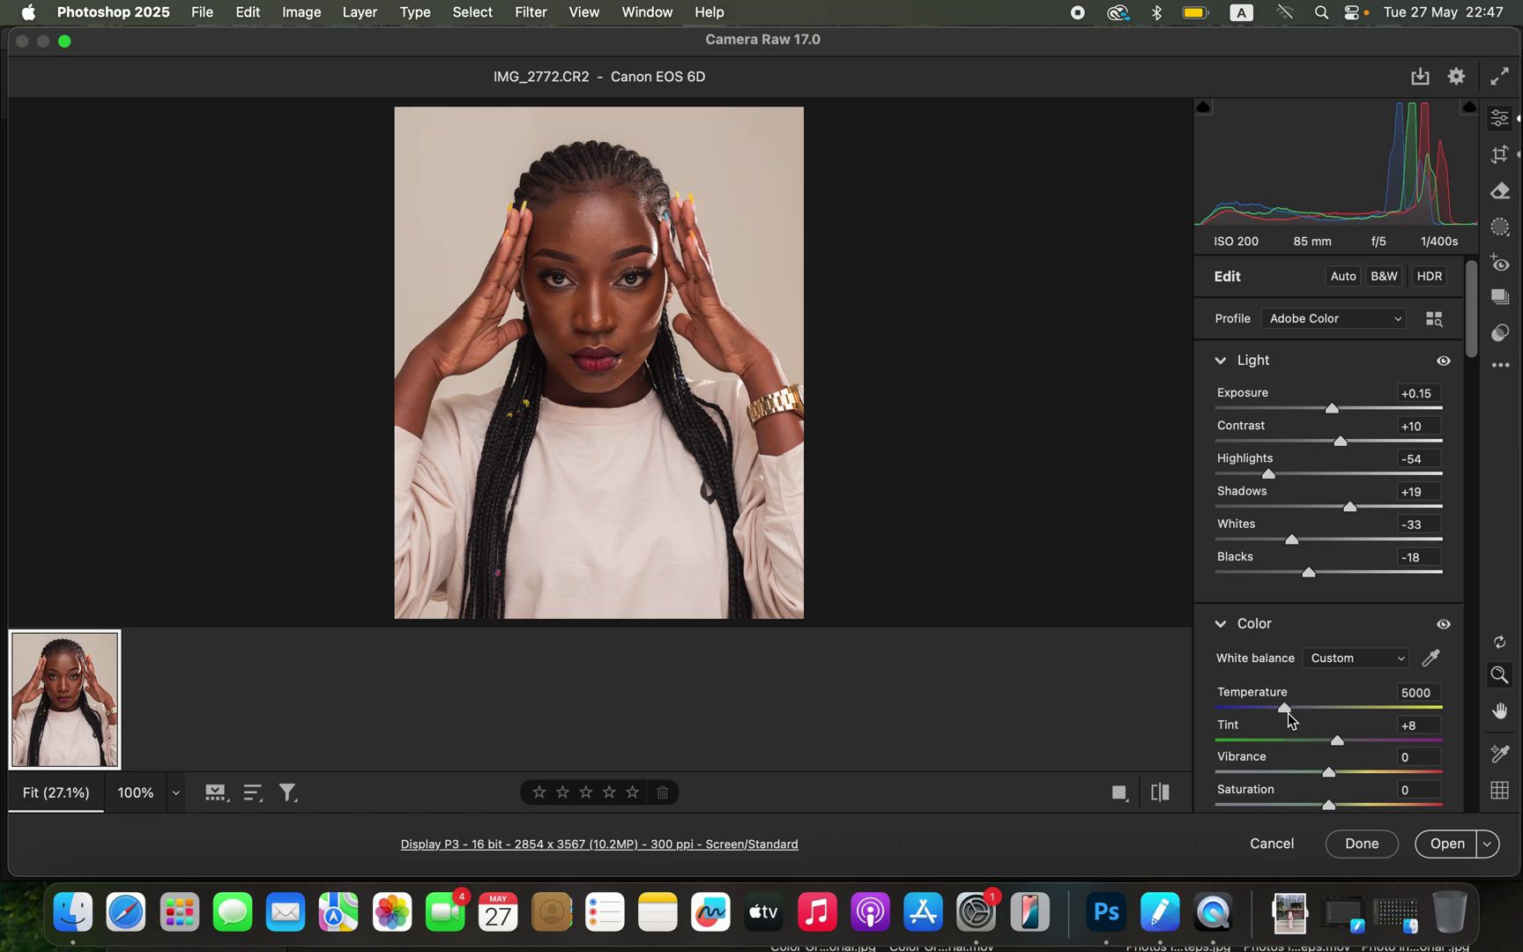
pyautogui.click(1161, 792)
pyautogui.click(1161, 792)
pyautogui.click(1443, 846)
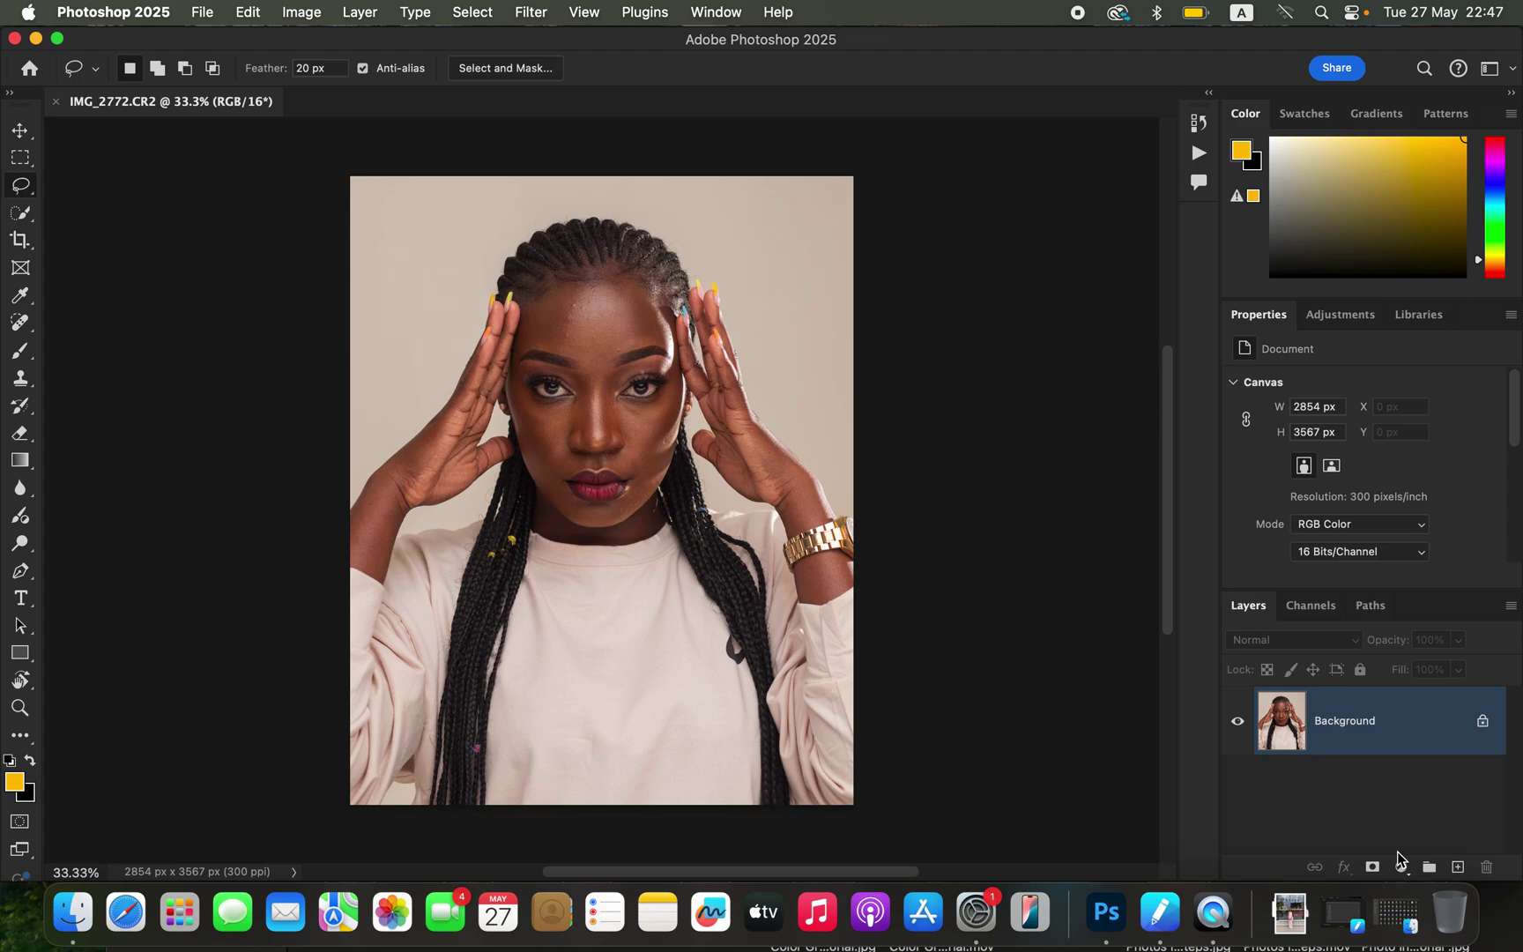
# Duplicate the Background layer of the portrait
pyautogui.press('super+1')
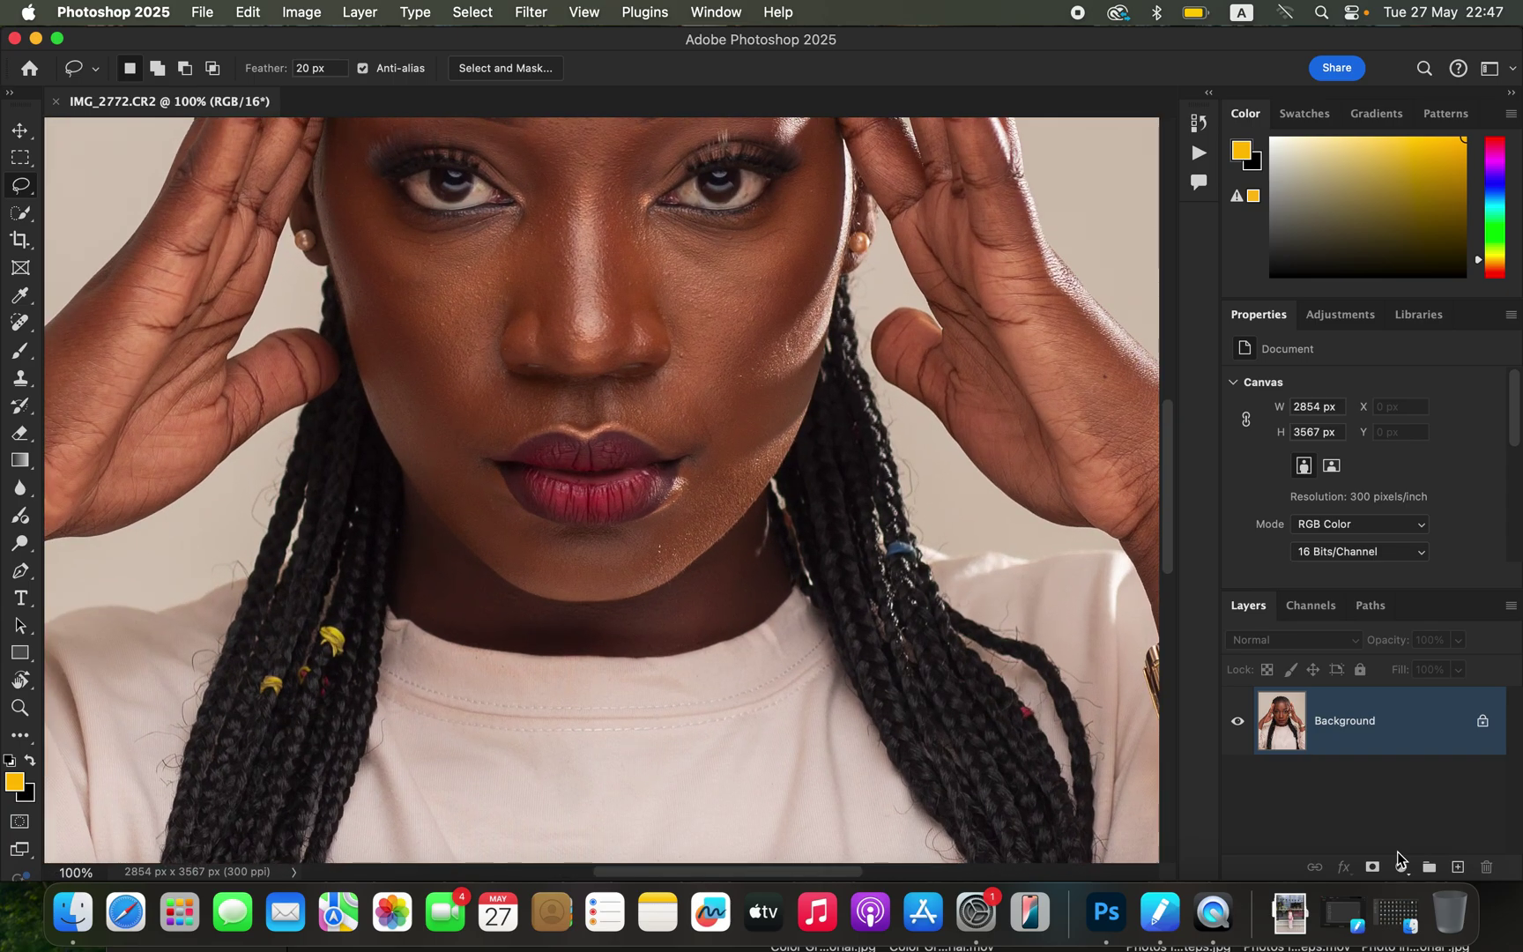
pyautogui.scroll(10, 944, 601)
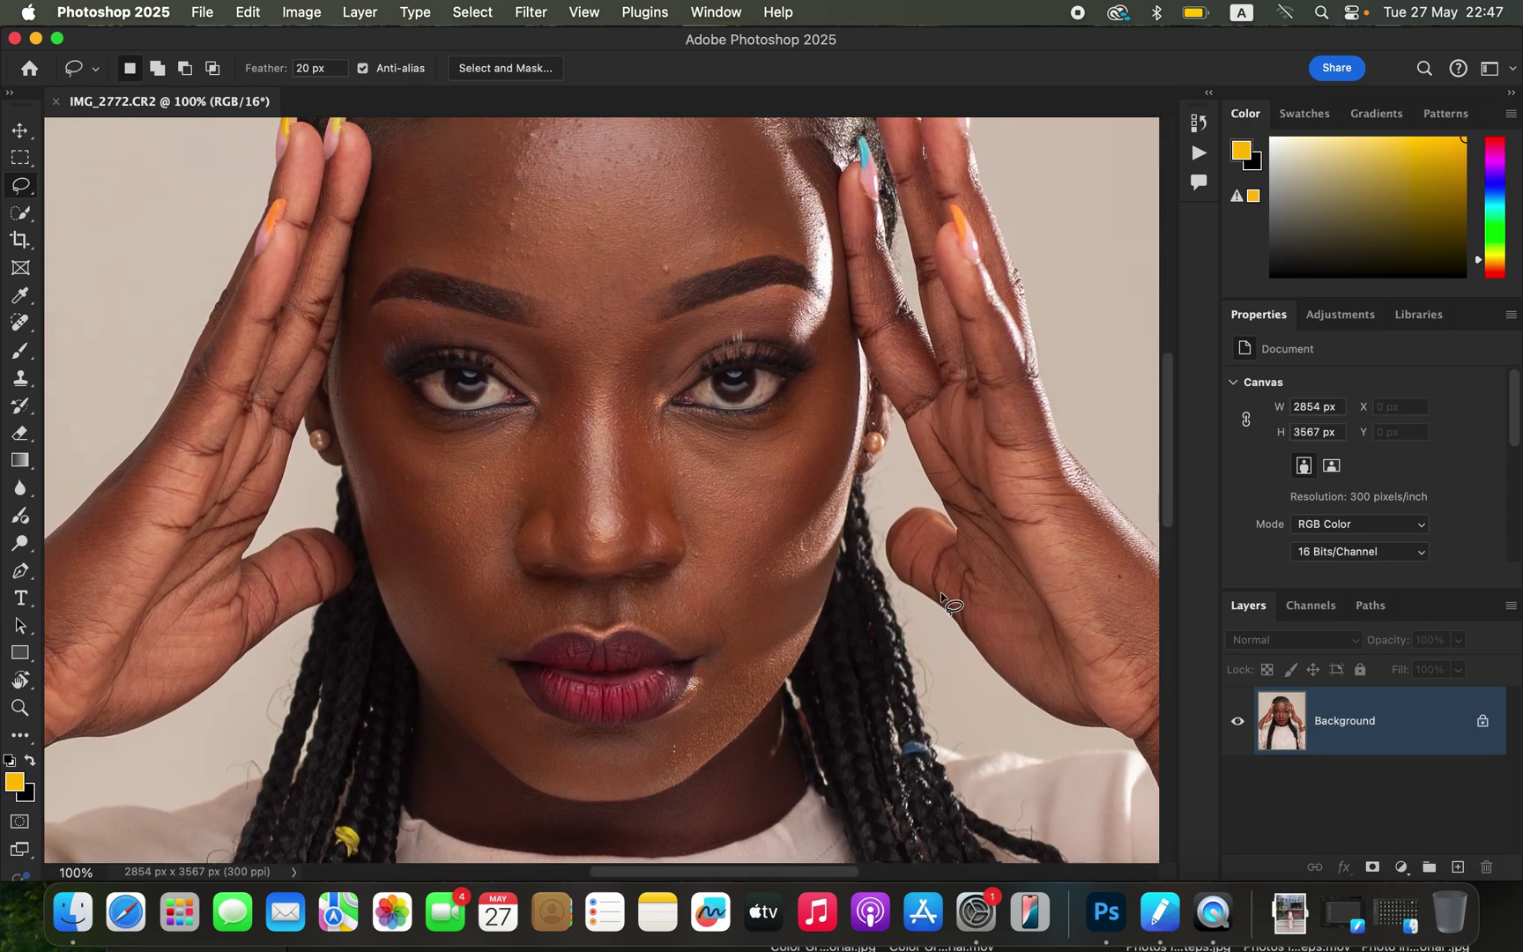
pyautogui.scroll(3, 943, 601)
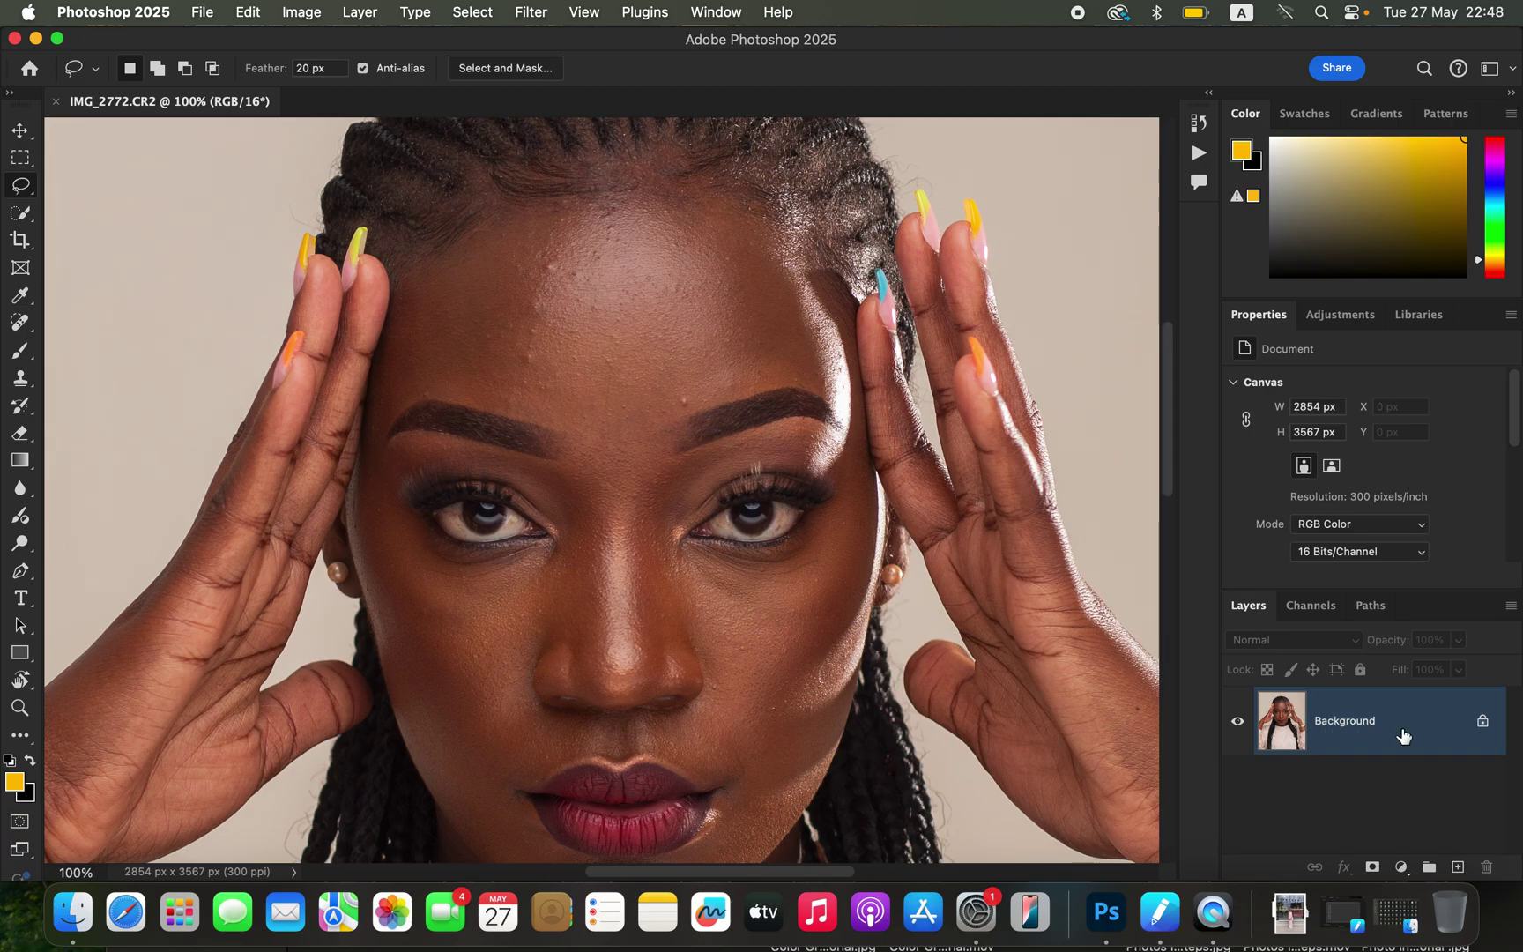
pyautogui.press('super+j')
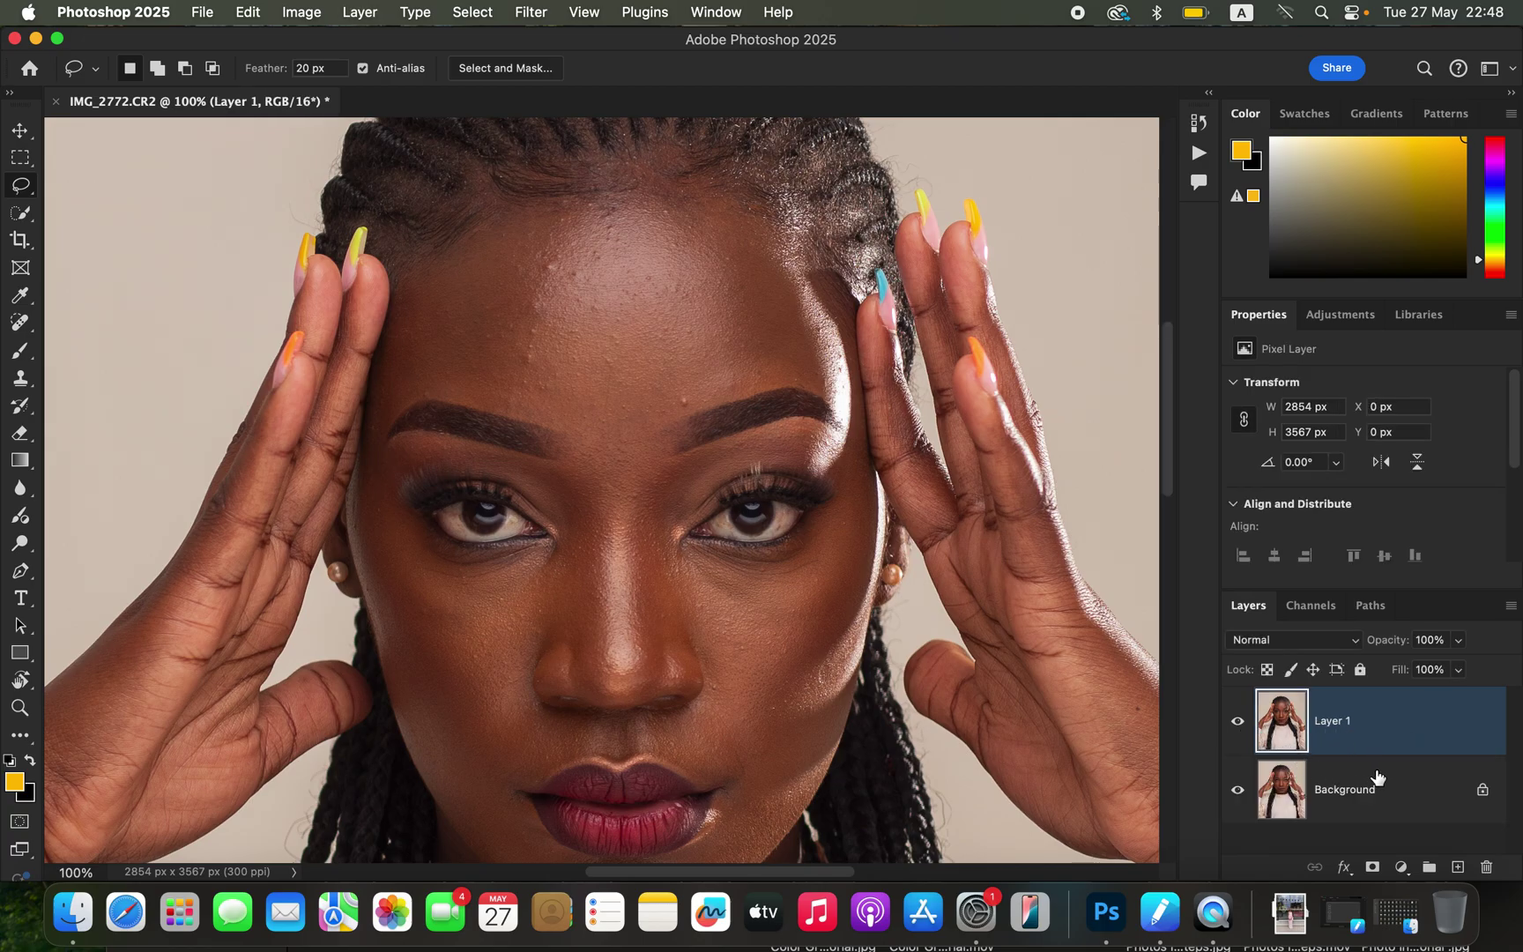
# Select the subject automatically and add the missed bright edges of the hand beside the blue nail with the Quick Selection tool
pyautogui.click(473, 12)
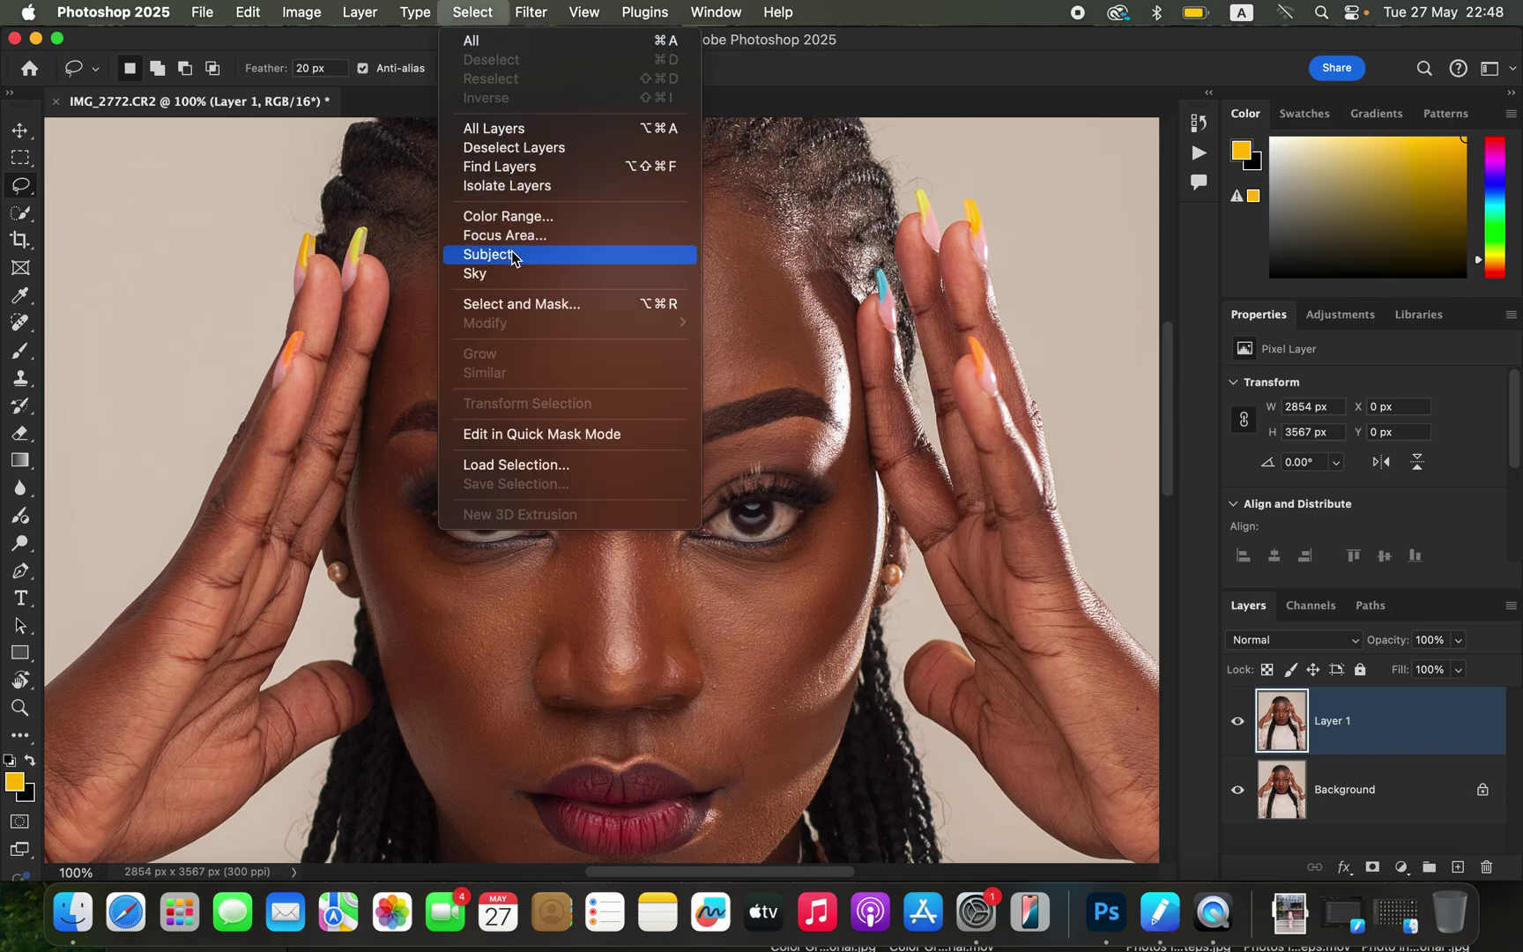
pyautogui.click(489, 255)
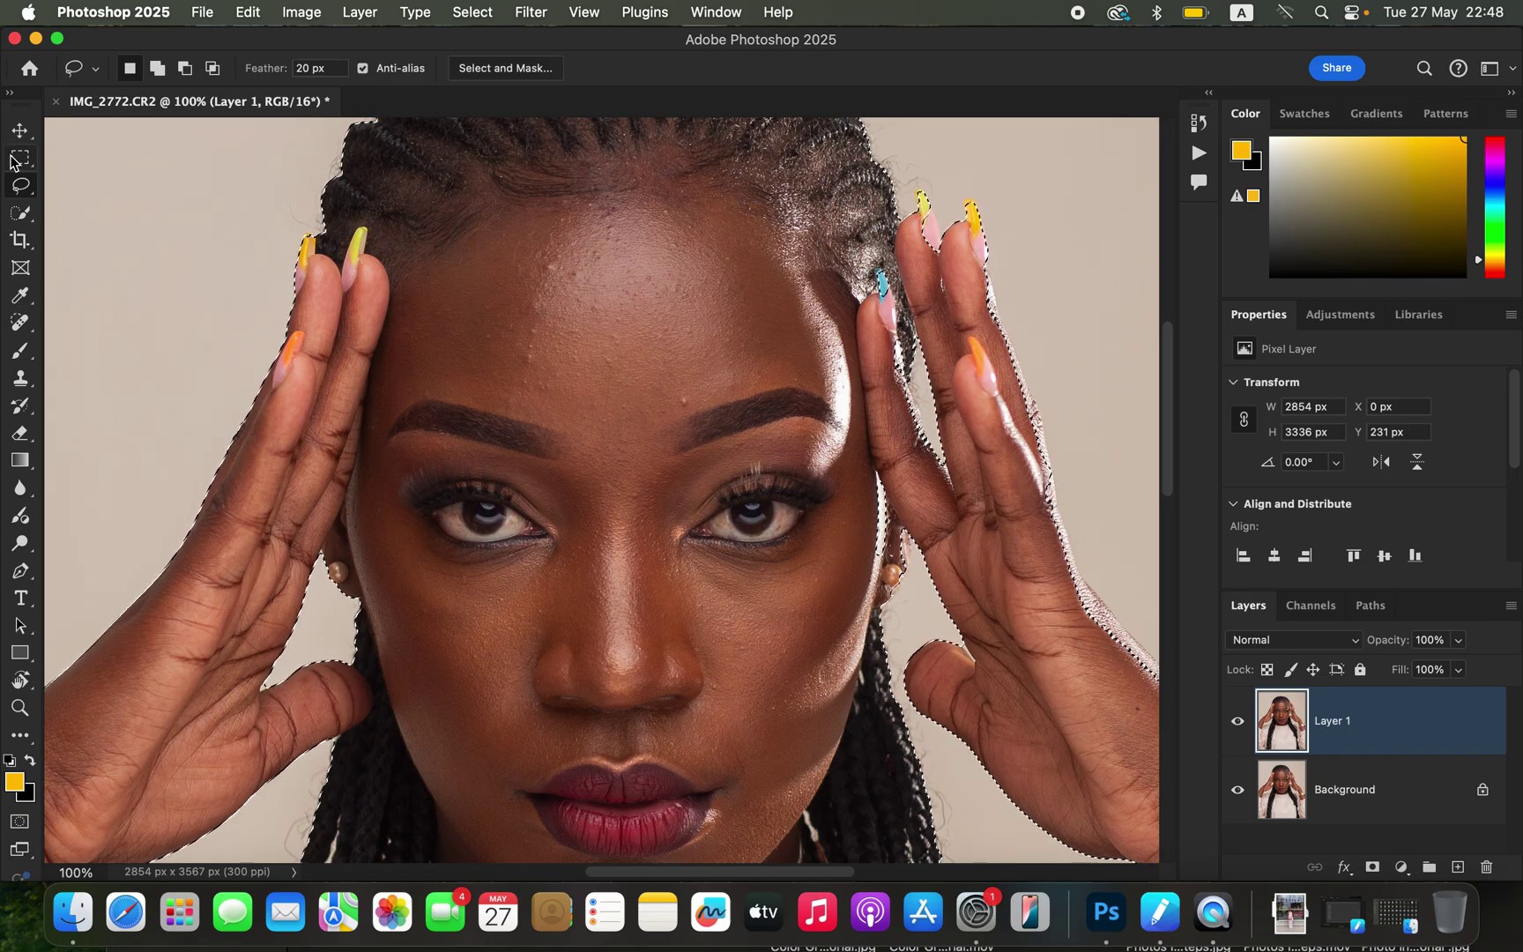
pyautogui.click(24, 214)
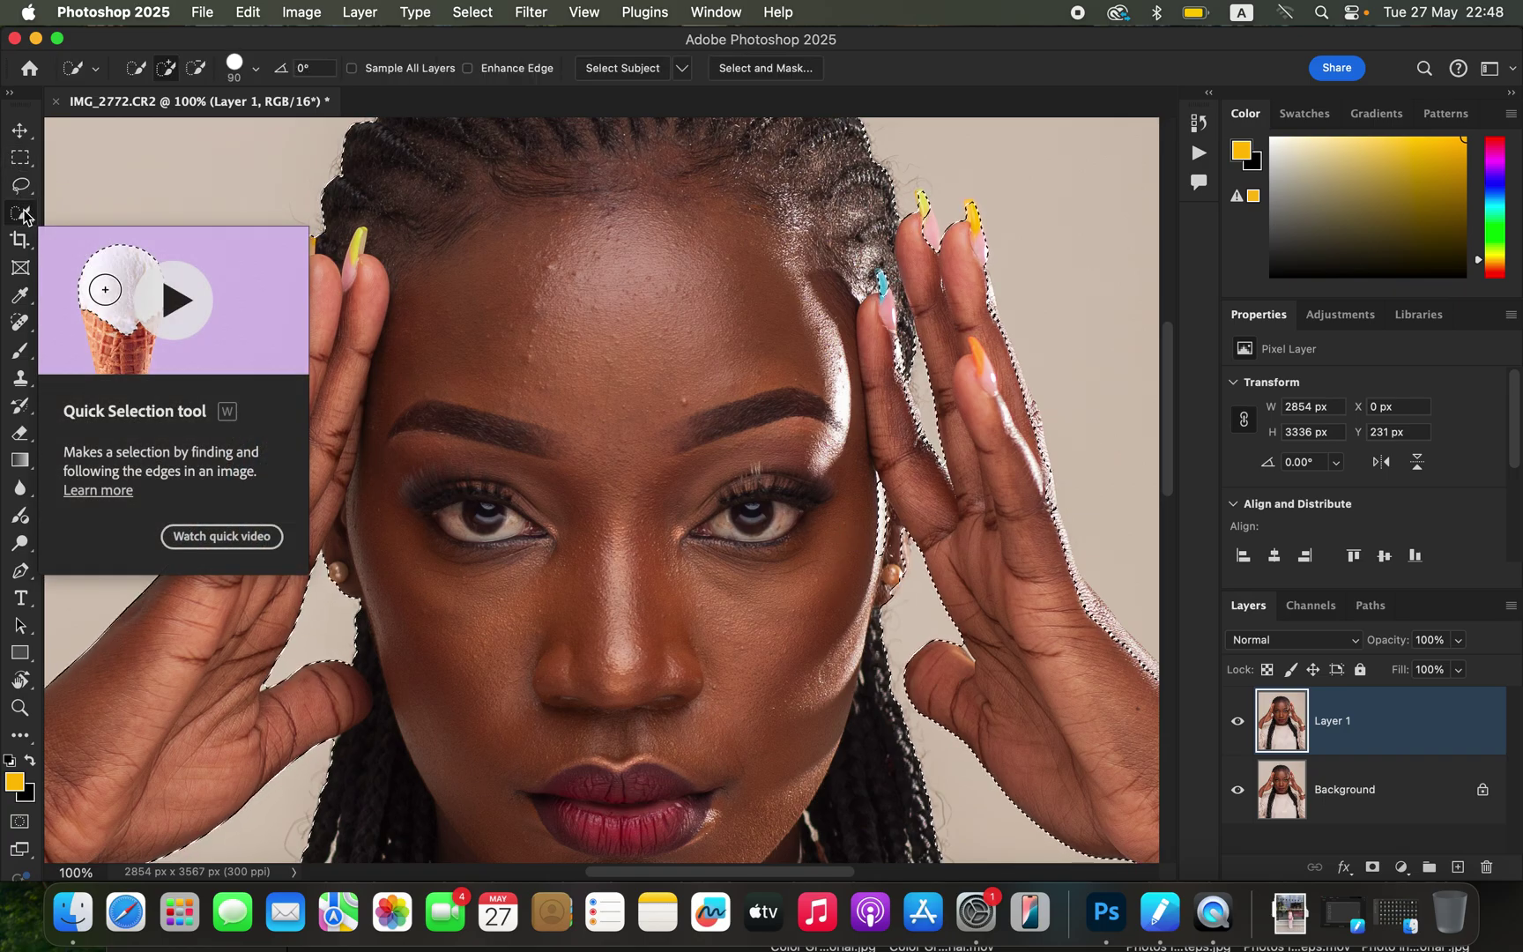
pyautogui.click(164, 67)
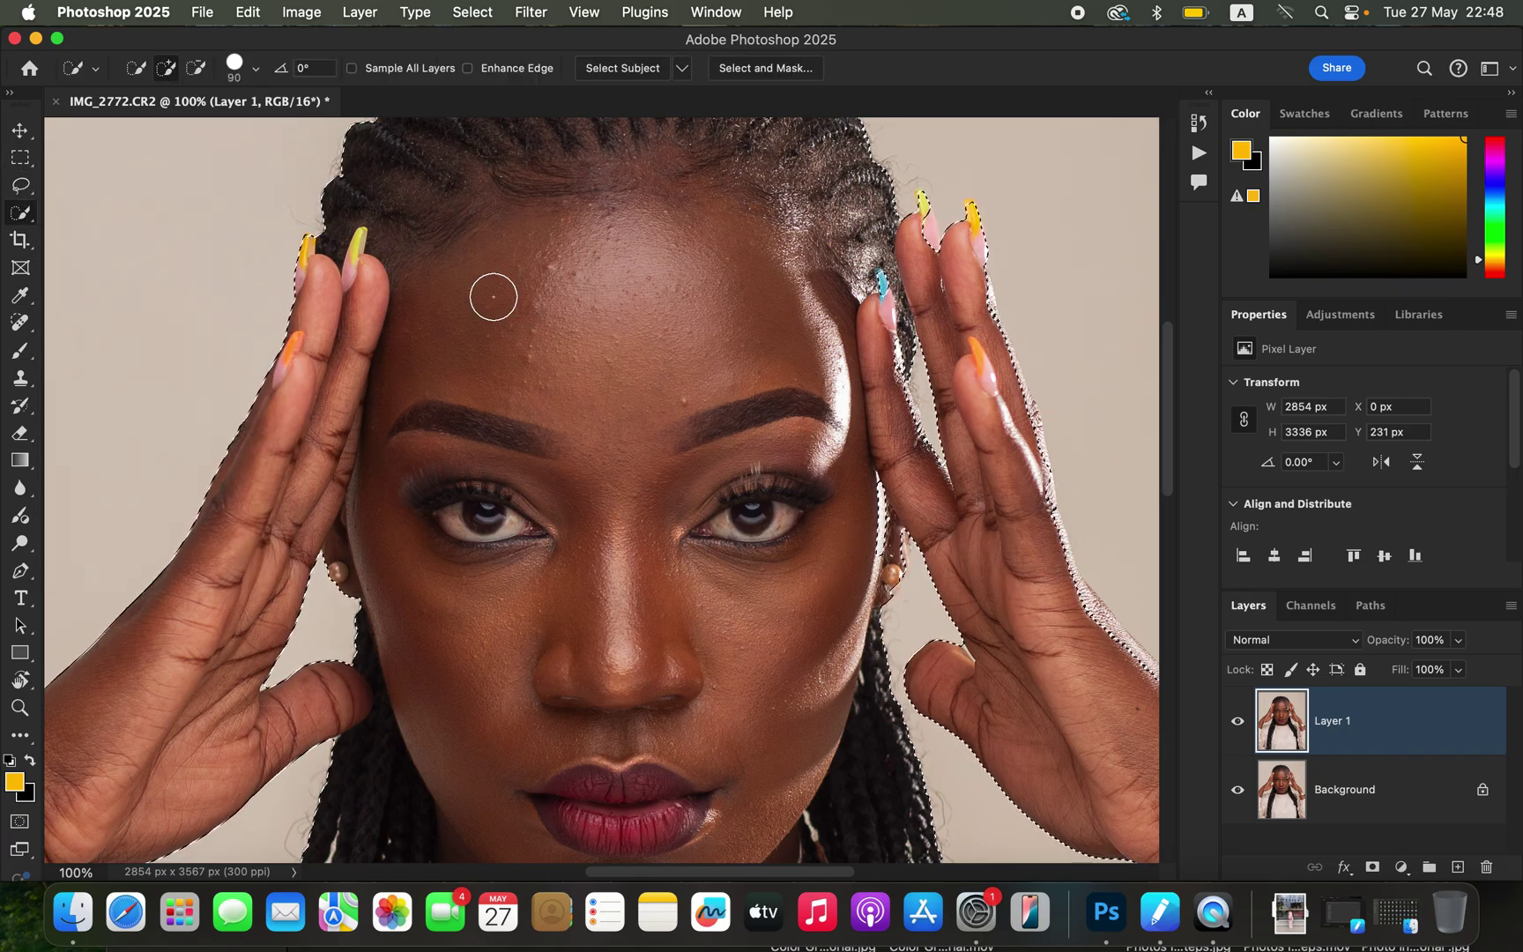
pyautogui.click(877, 484)
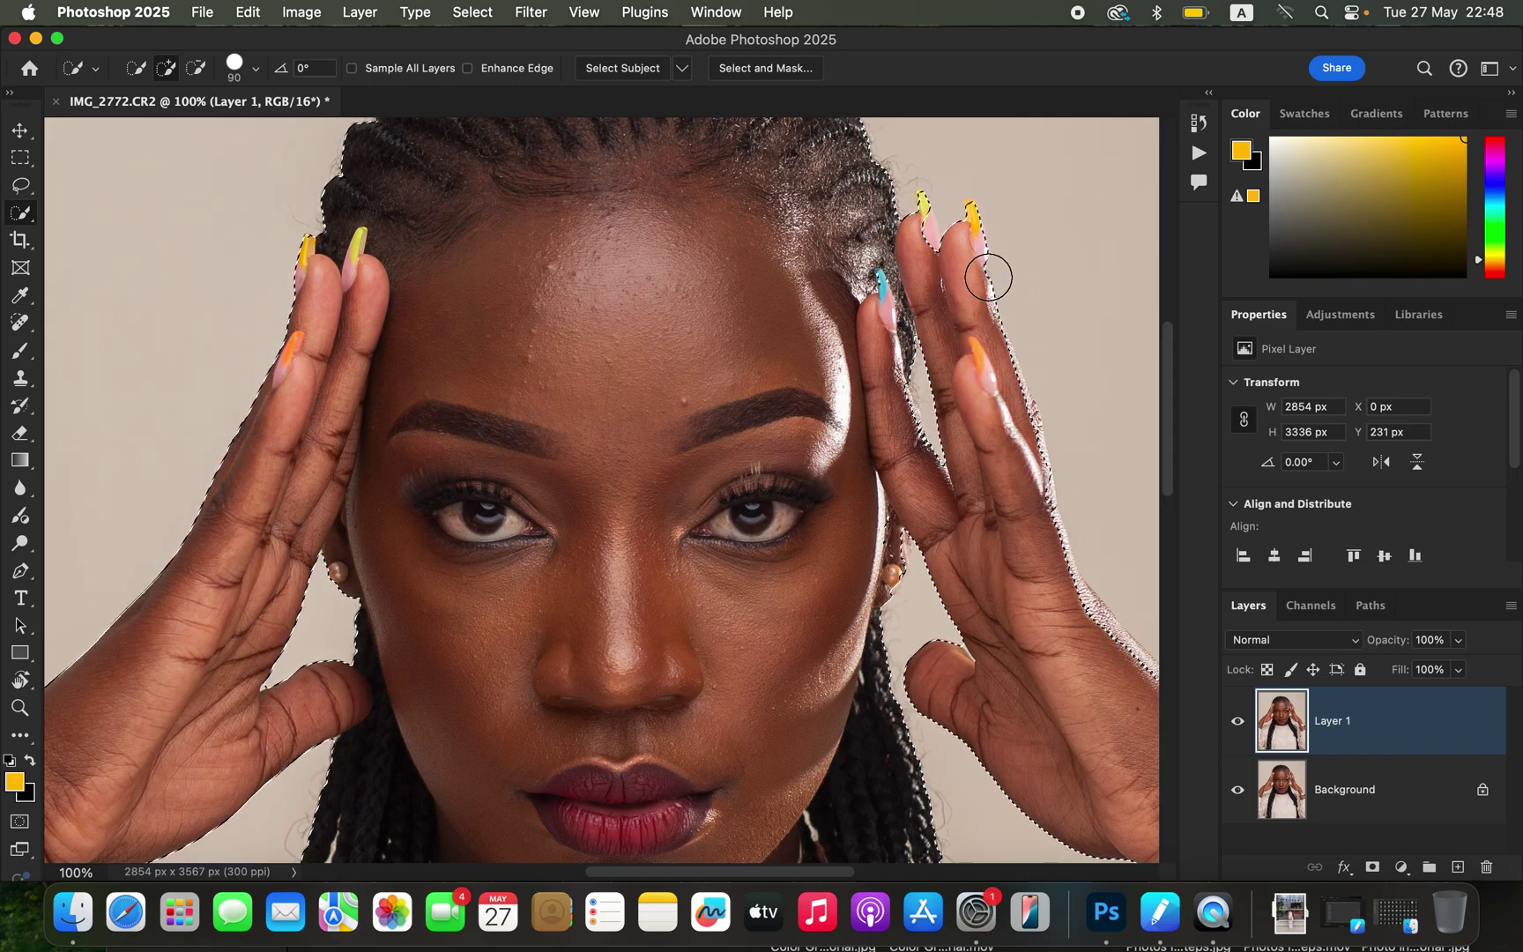
pyautogui.moveTo(1005, 349); pyautogui.dragTo(1035, 463)
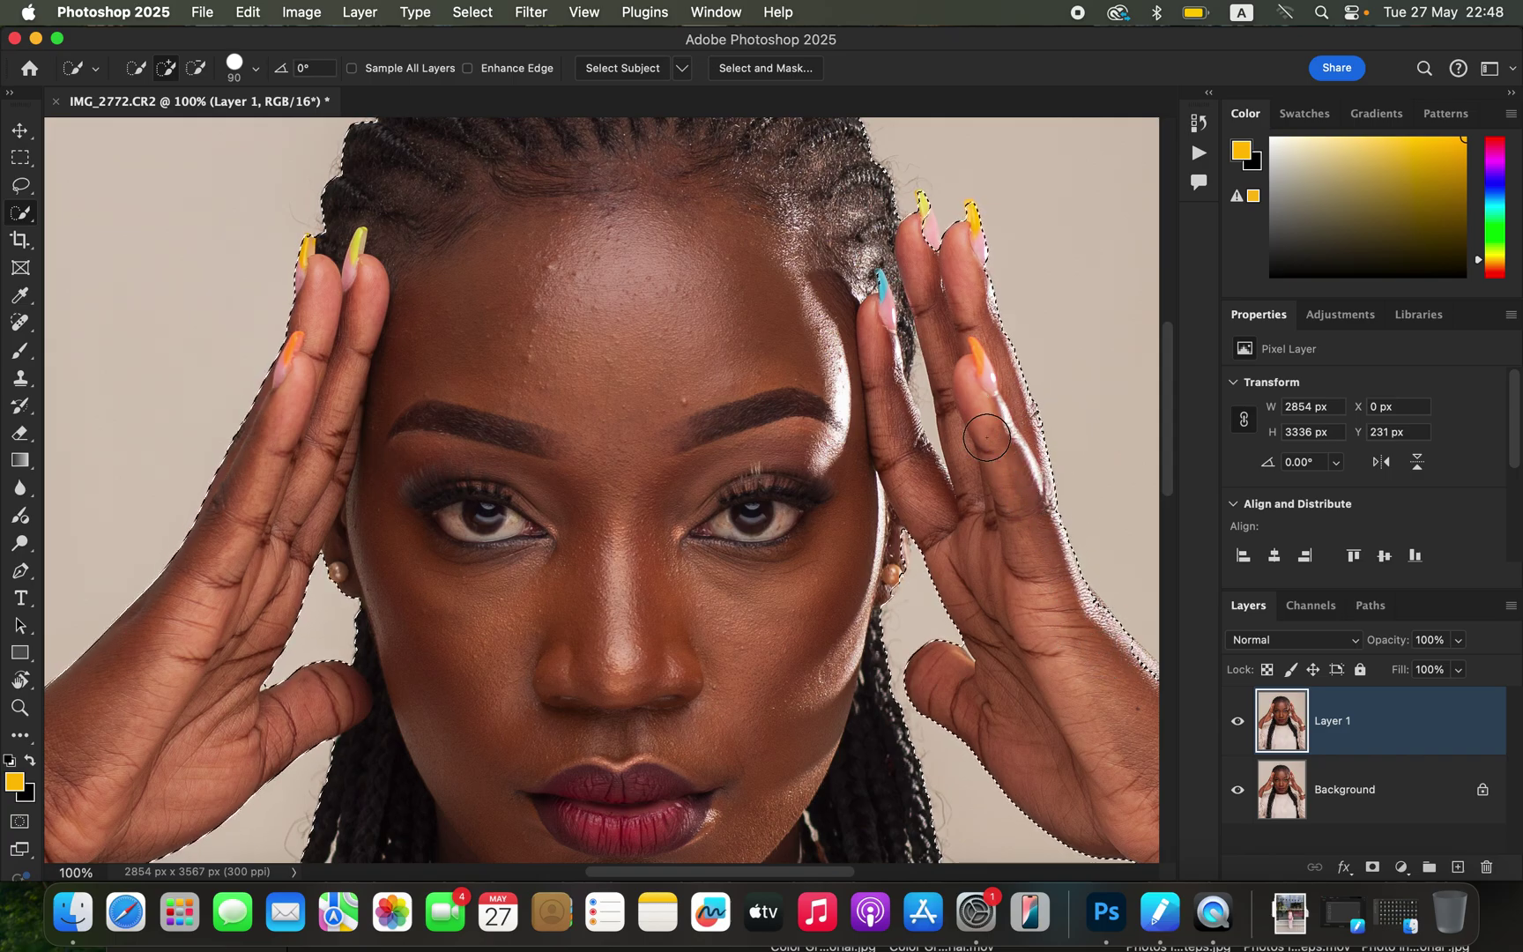
# Add a new empty layer above the duplicated portrait and set its blend mode to Color
pyautogui.press('super+minus')
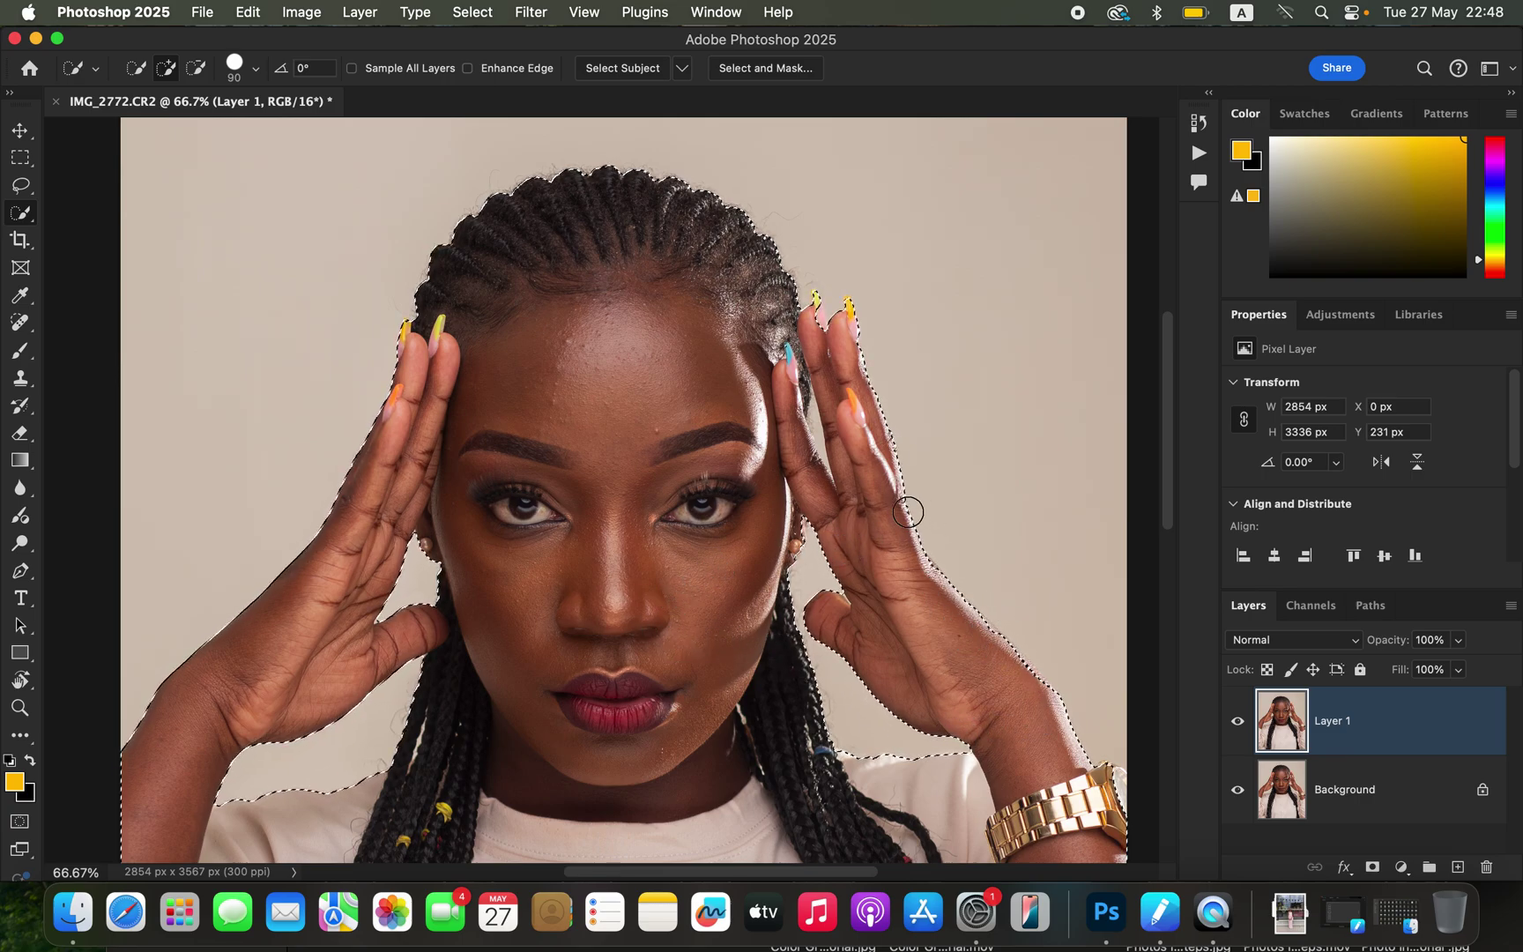
pyautogui.press('super+minus')
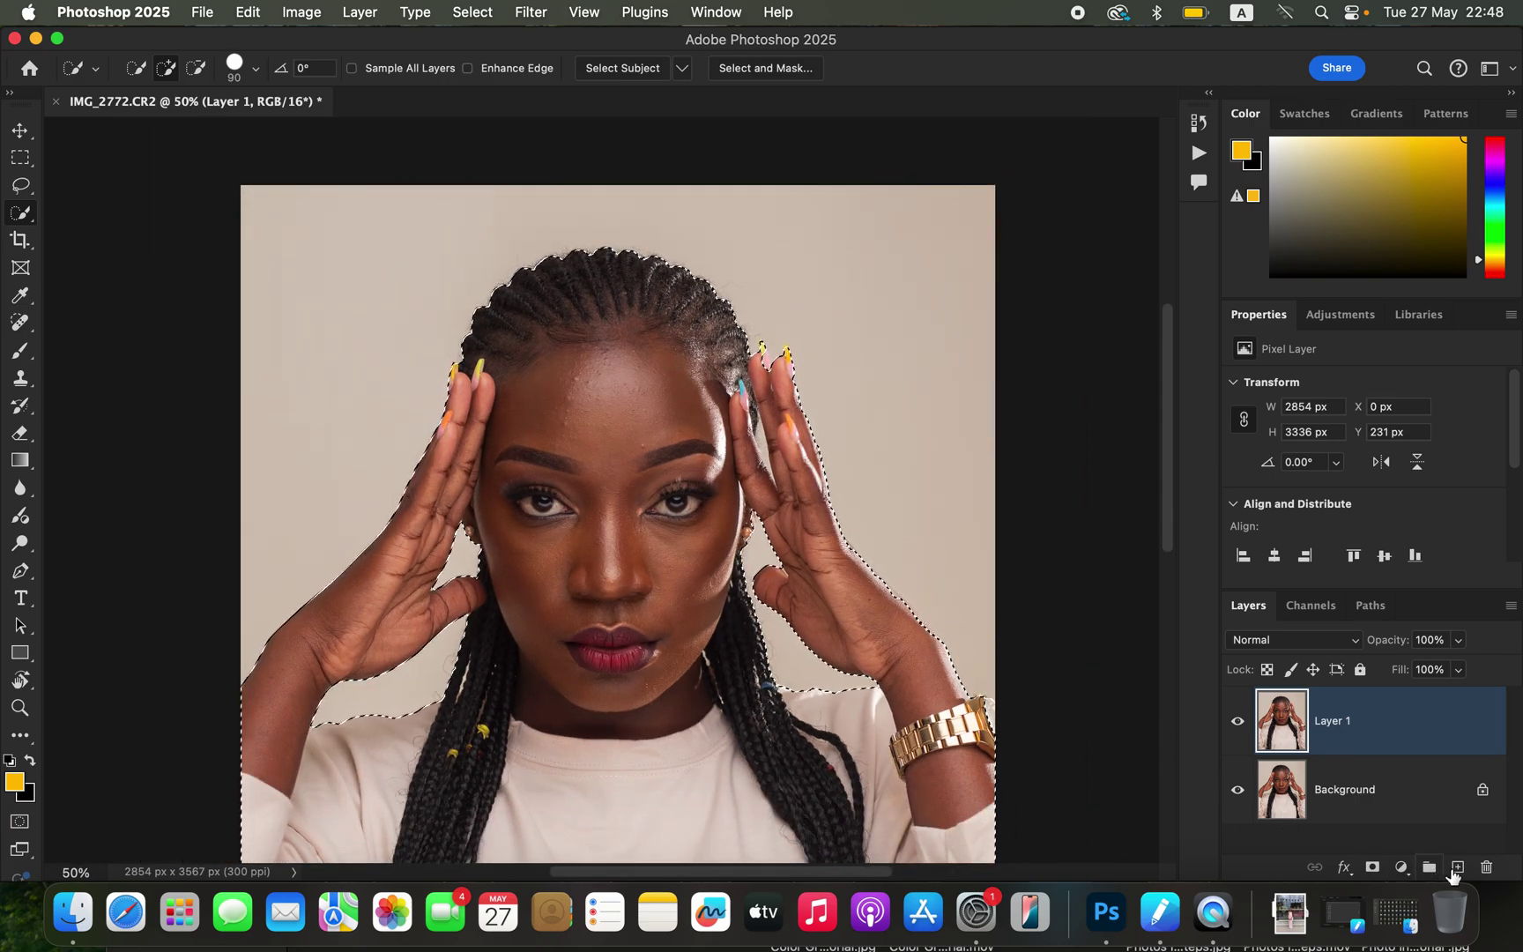
pyautogui.click(1456, 869)
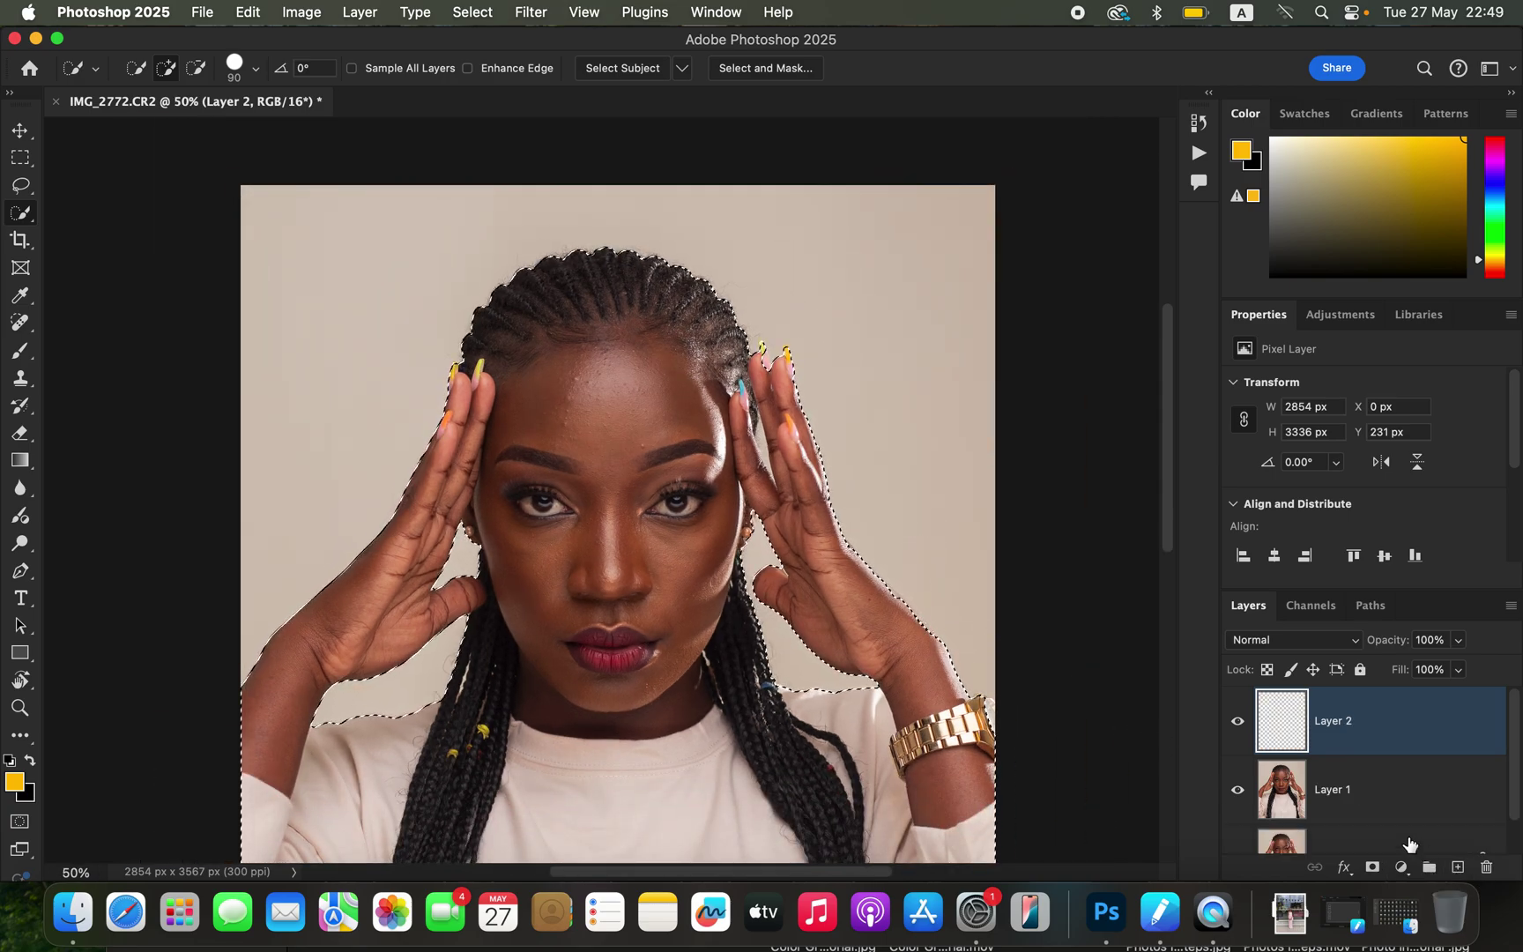
pyautogui.click(1311, 644)
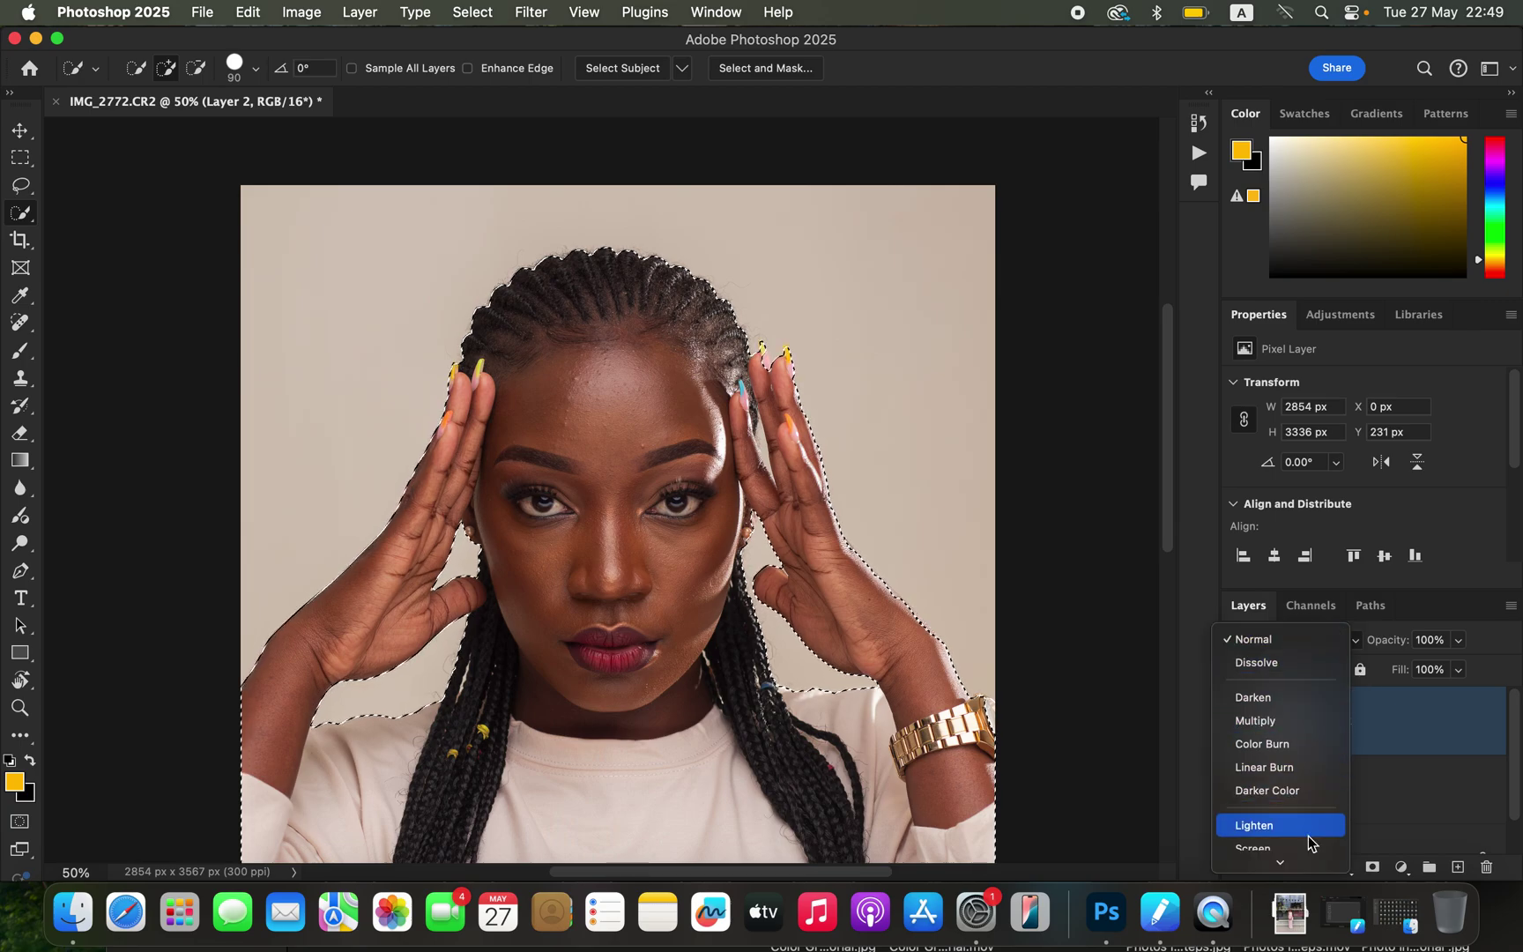
pyautogui.scroll(-3, 1292, 859)
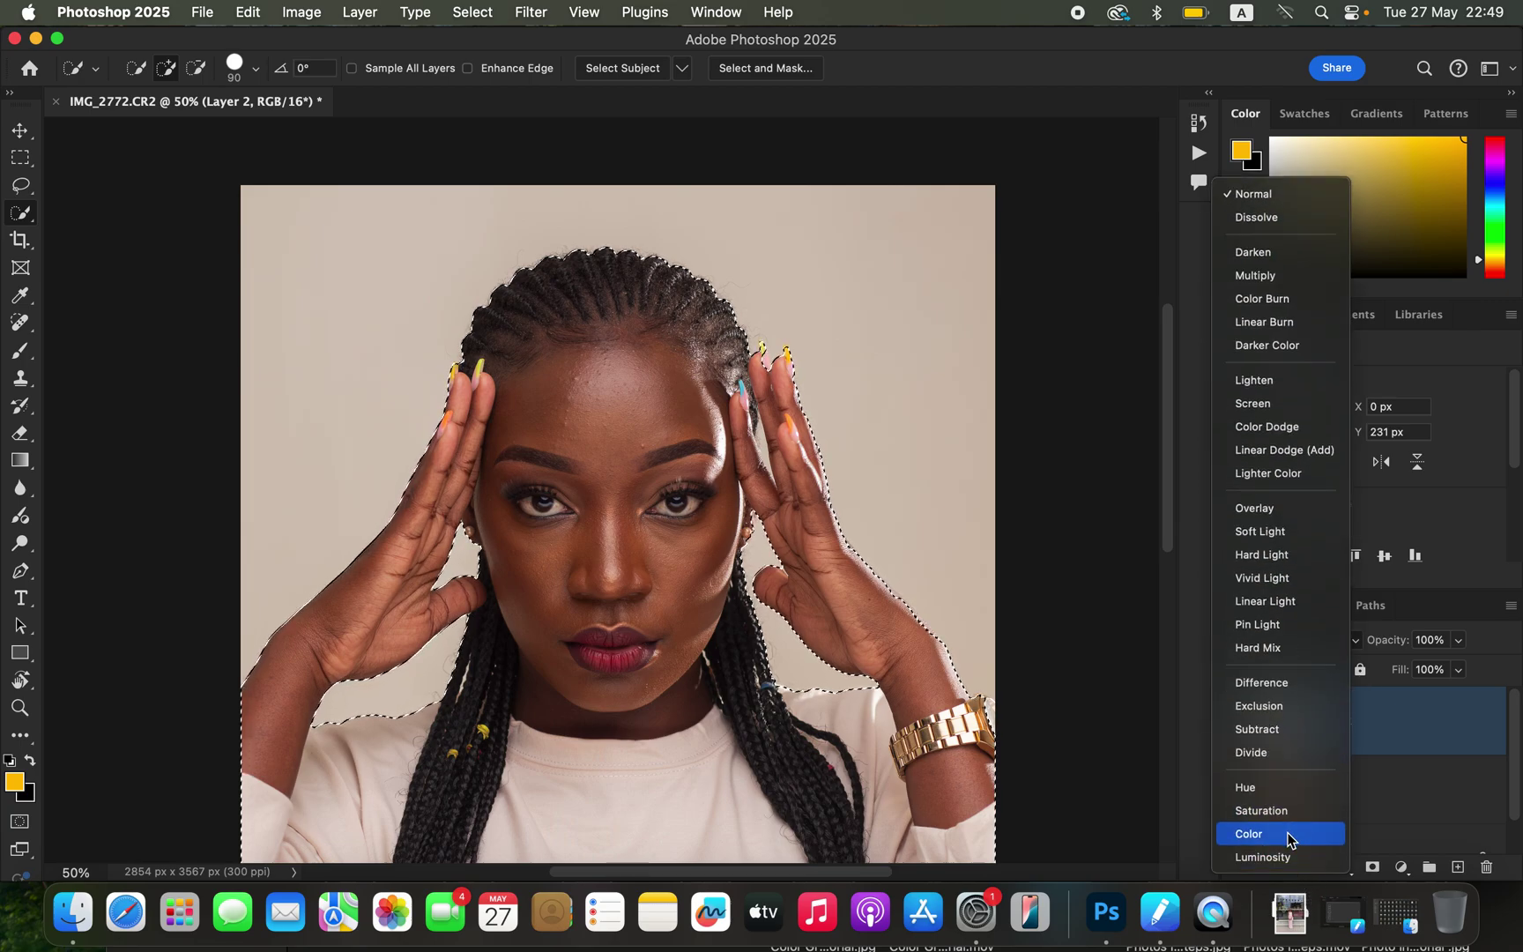
pyautogui.click(1288, 836)
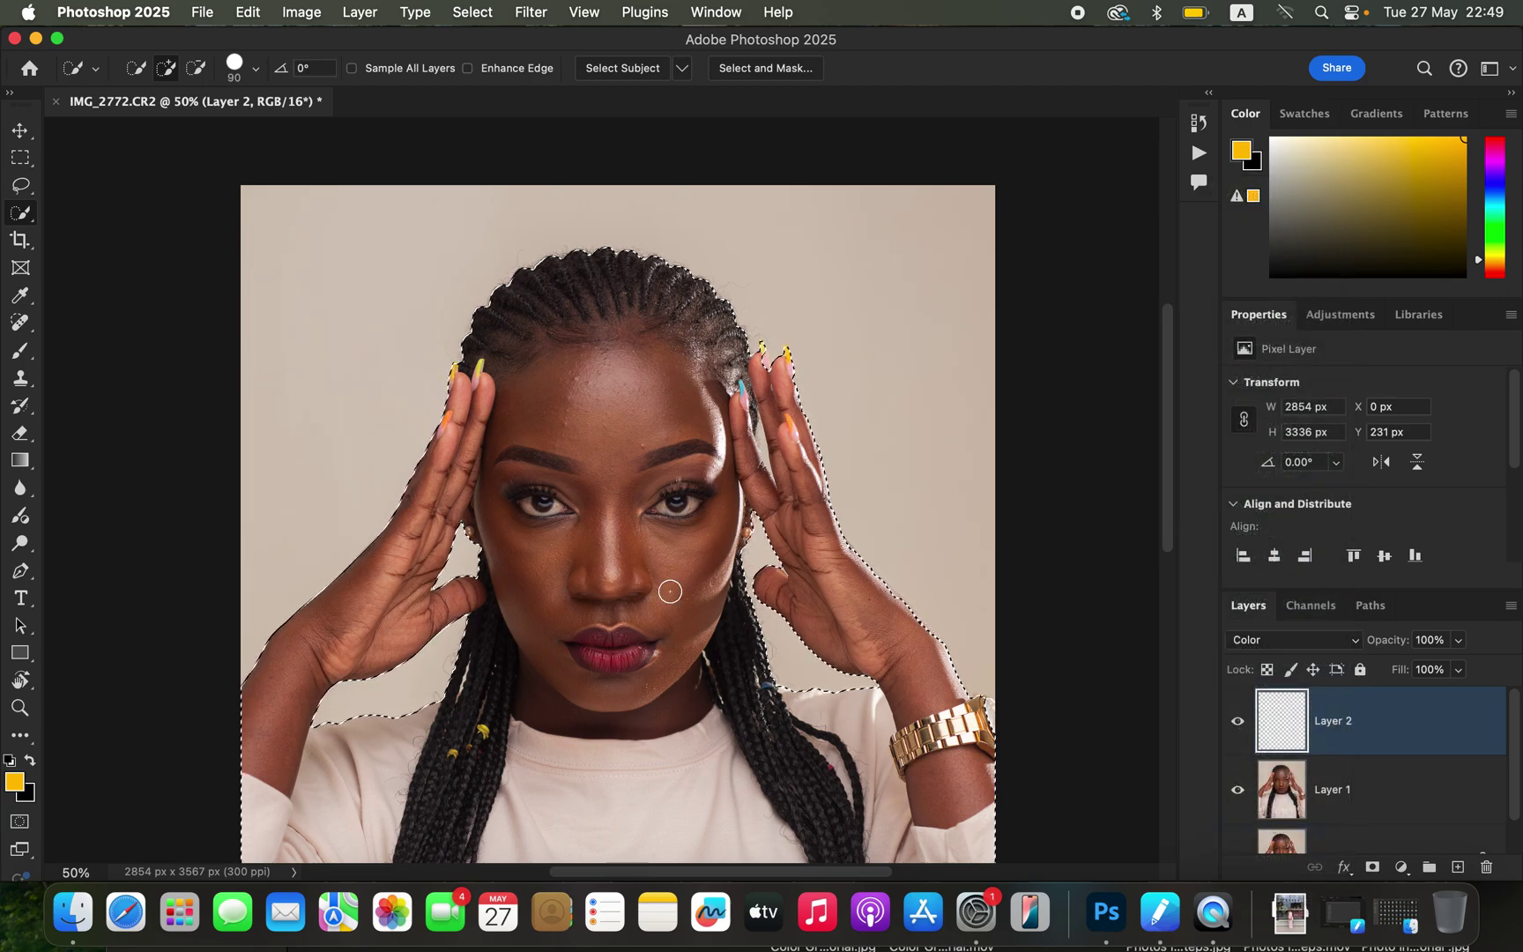
# Choose the Brush tool with the Soft Round preset at 0% hardness
pyautogui.click(20, 351)
pyautogui.rightClick(20, 351)
pyautogui.click(88, 343)
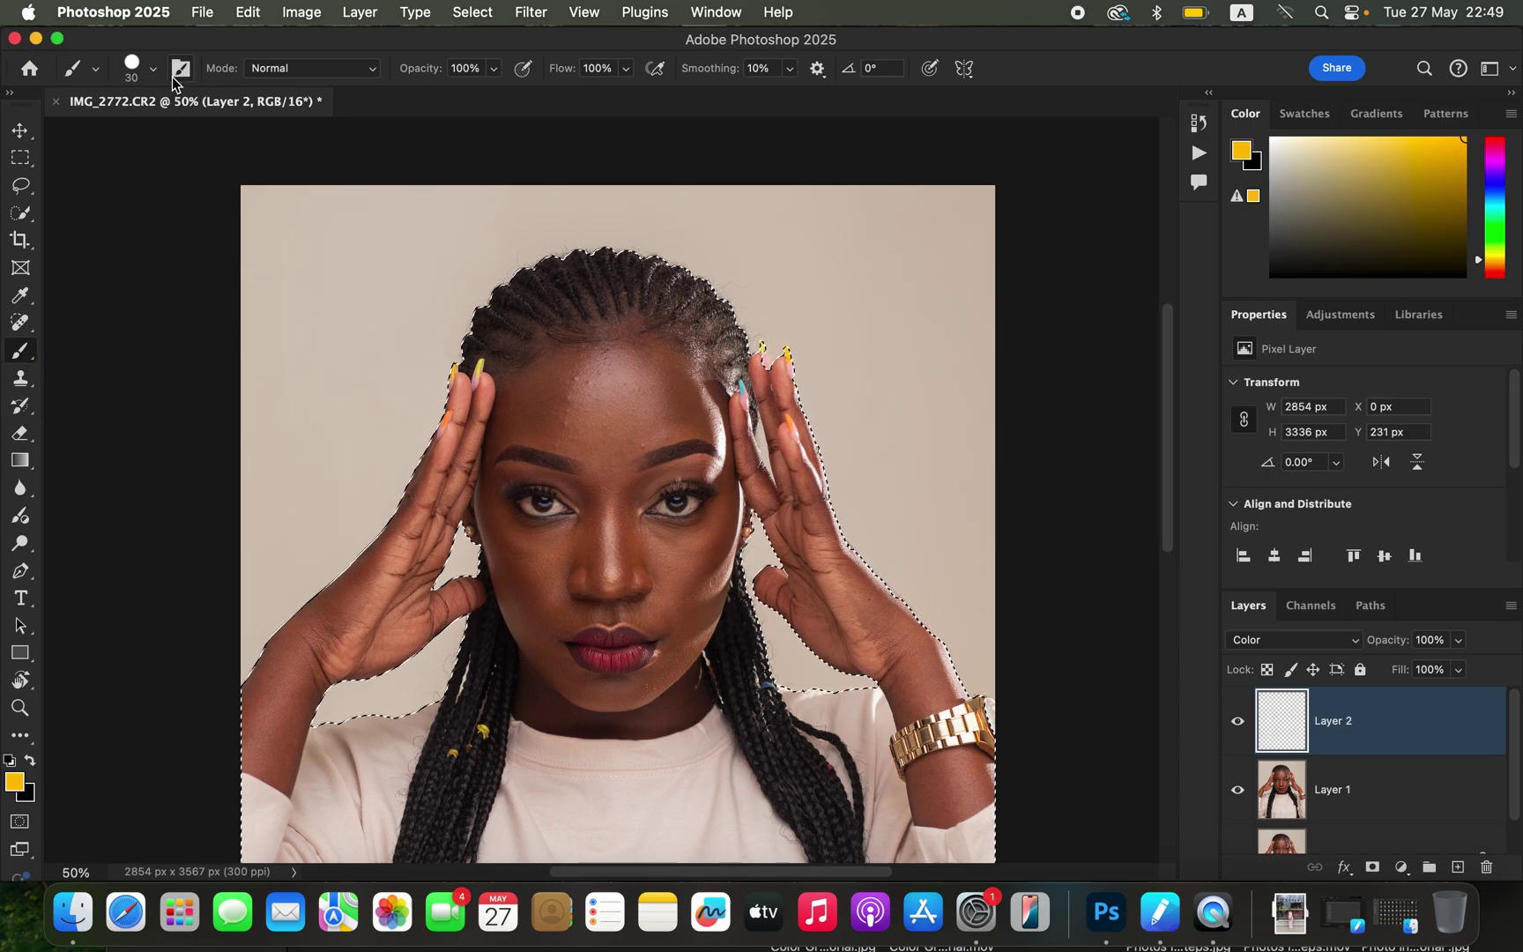
pyautogui.click(152, 71)
pyautogui.click(124, 329)
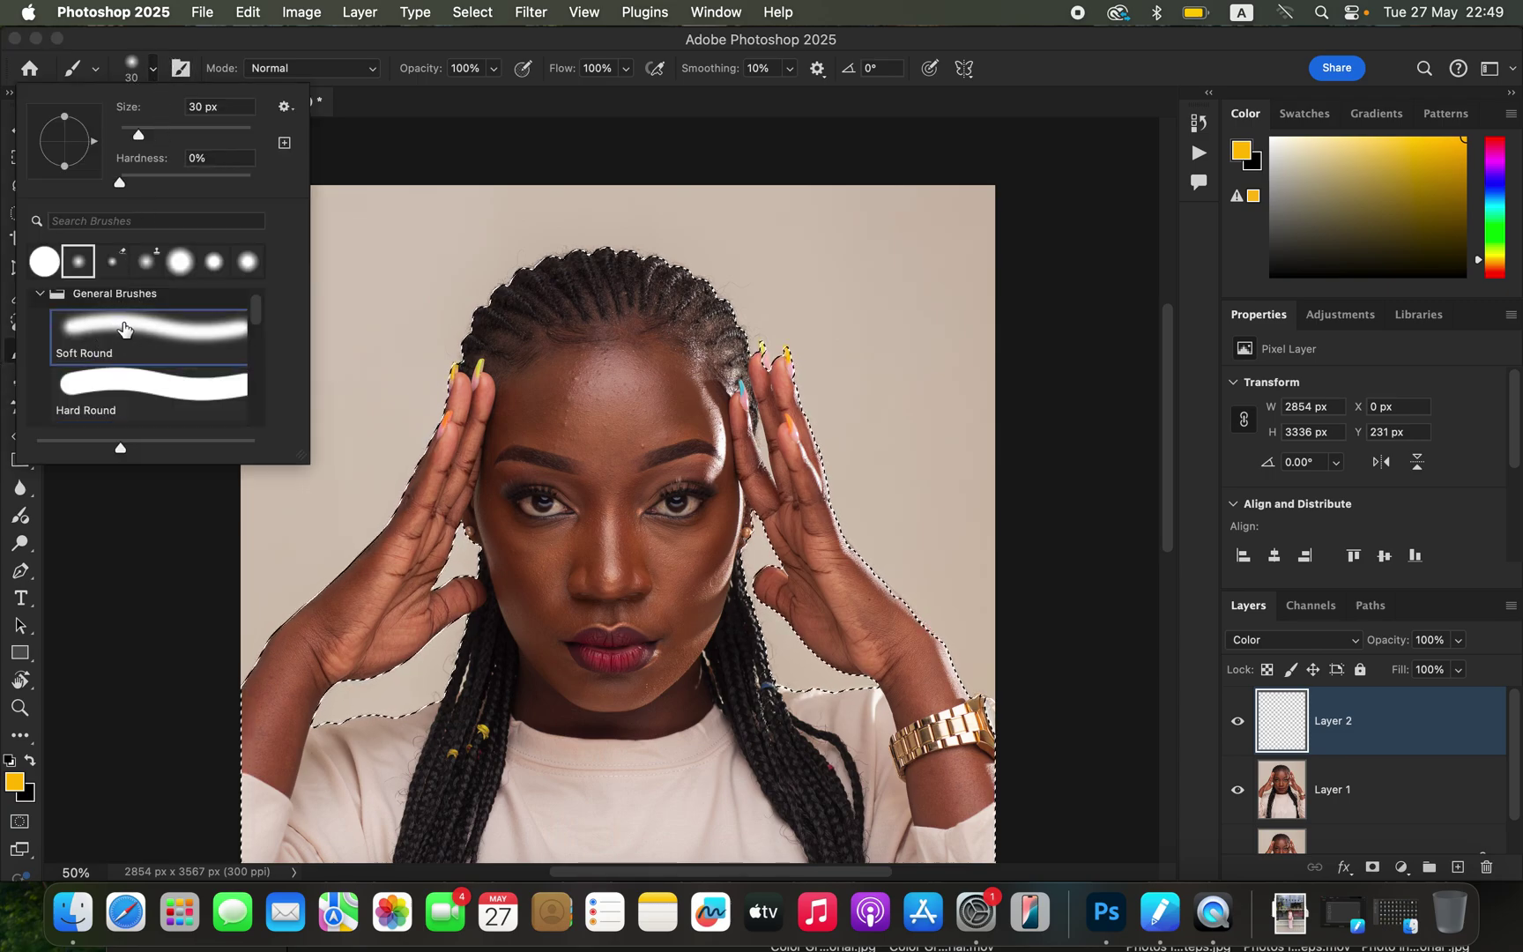
pyautogui.click(301, 53)
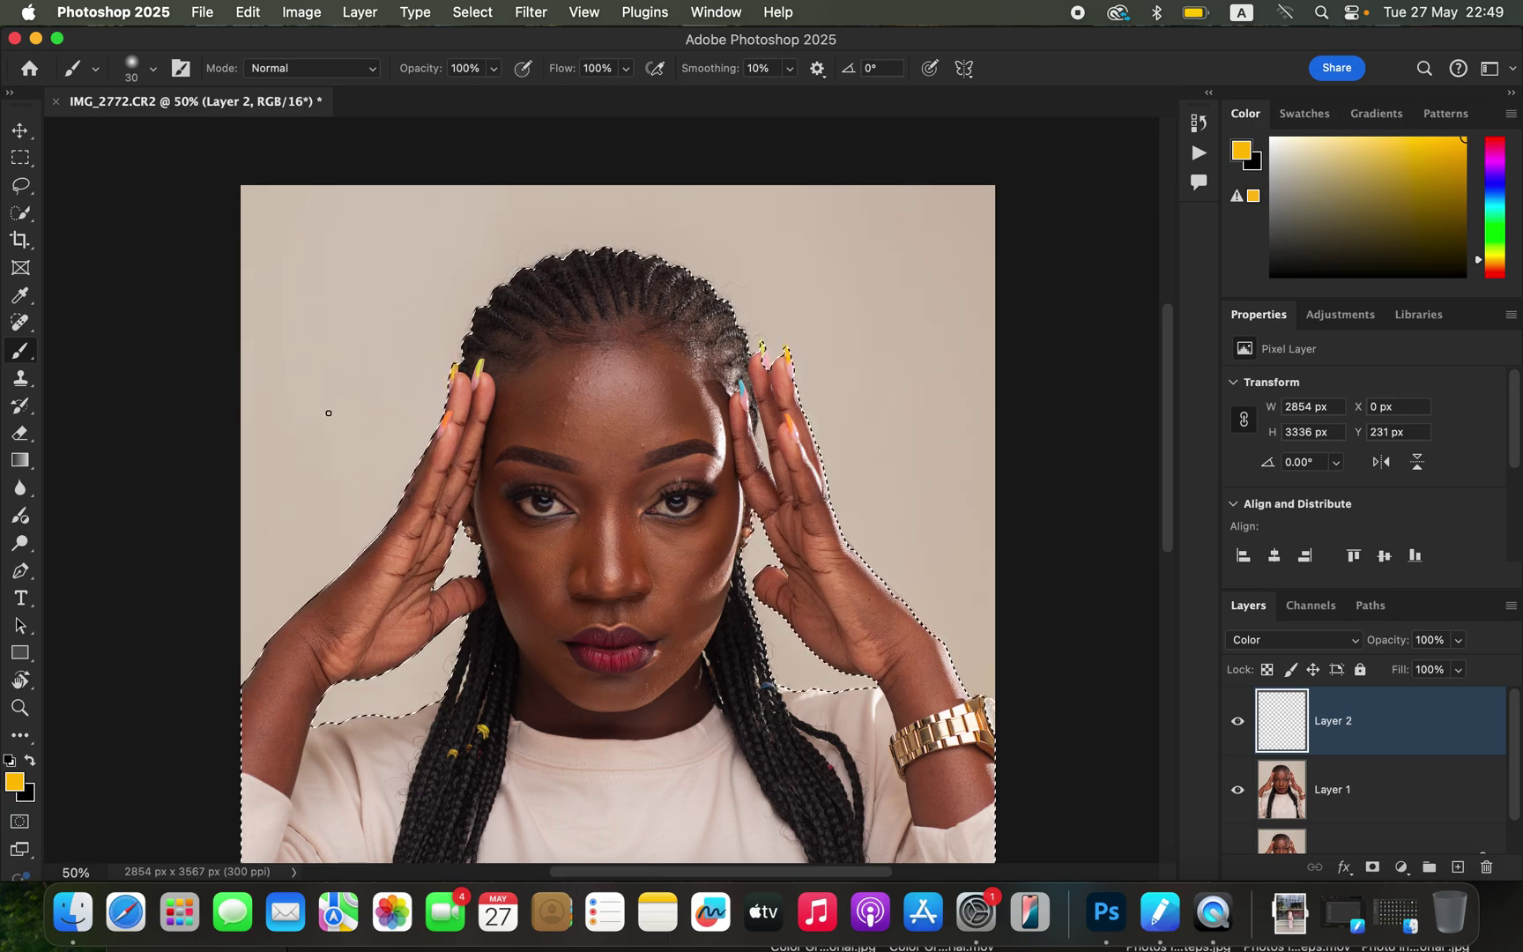
# Sample a warm brown skin tone from the cheek just below the eye as the brush colour
pyautogui.press('super+equal')
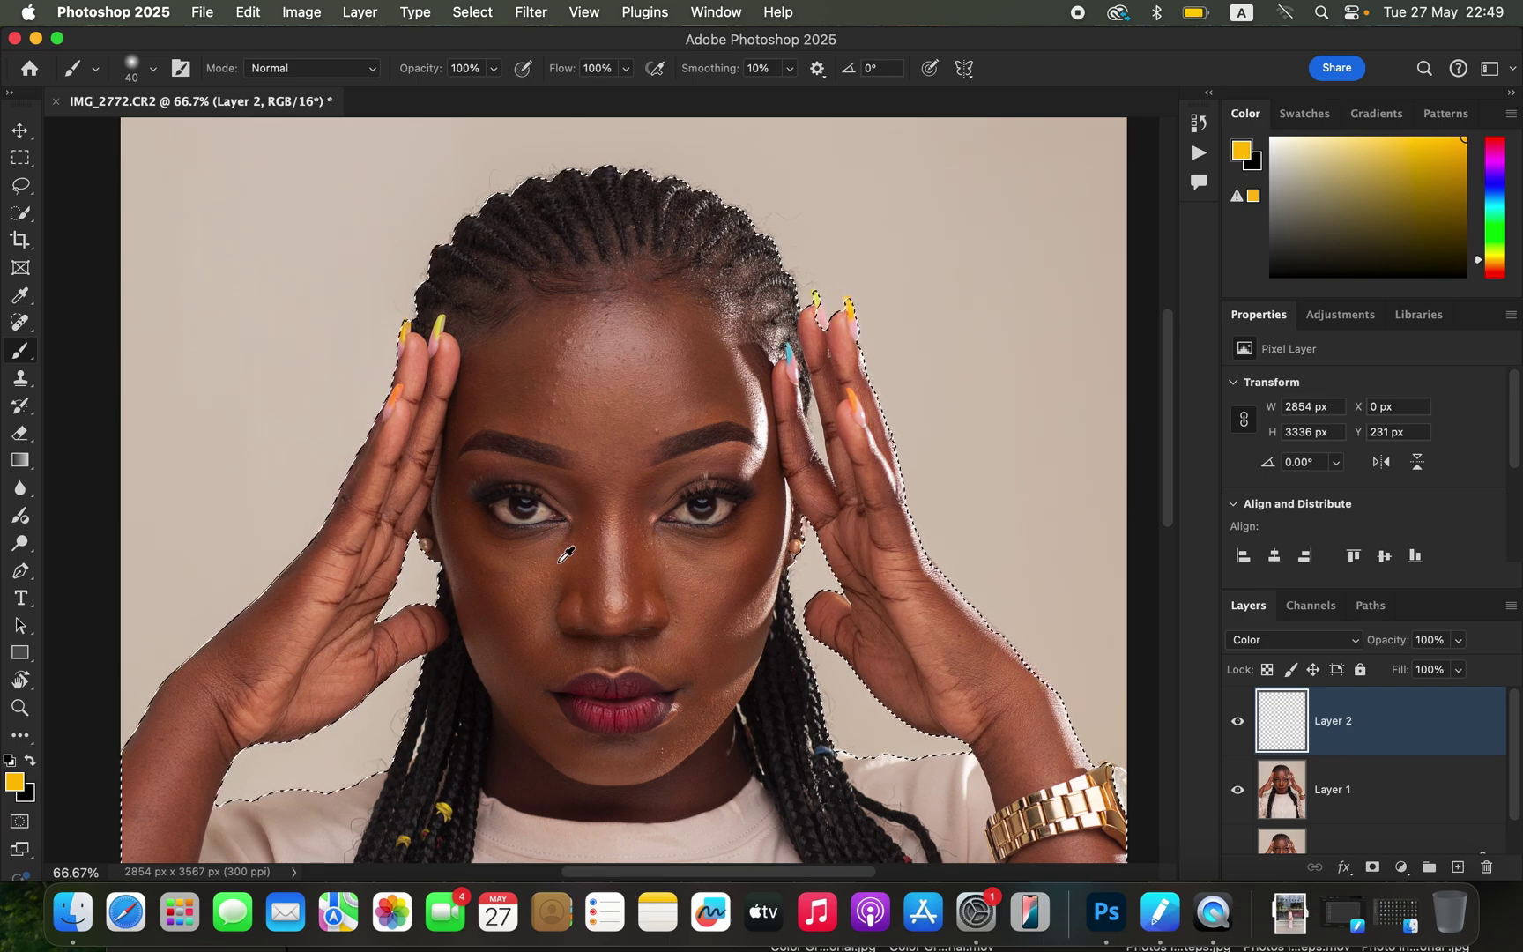
pyautogui.keyDown('alt'); pyautogui.click(567, 556); pyautogui.keyUp('alt')
pyautogui.keyDown('alt'); pyautogui.click(572, 552); pyautogui.keyUp('alt')
pyautogui.keyDown('alt'); pyautogui.click(558, 562); pyautogui.keyUp('alt')
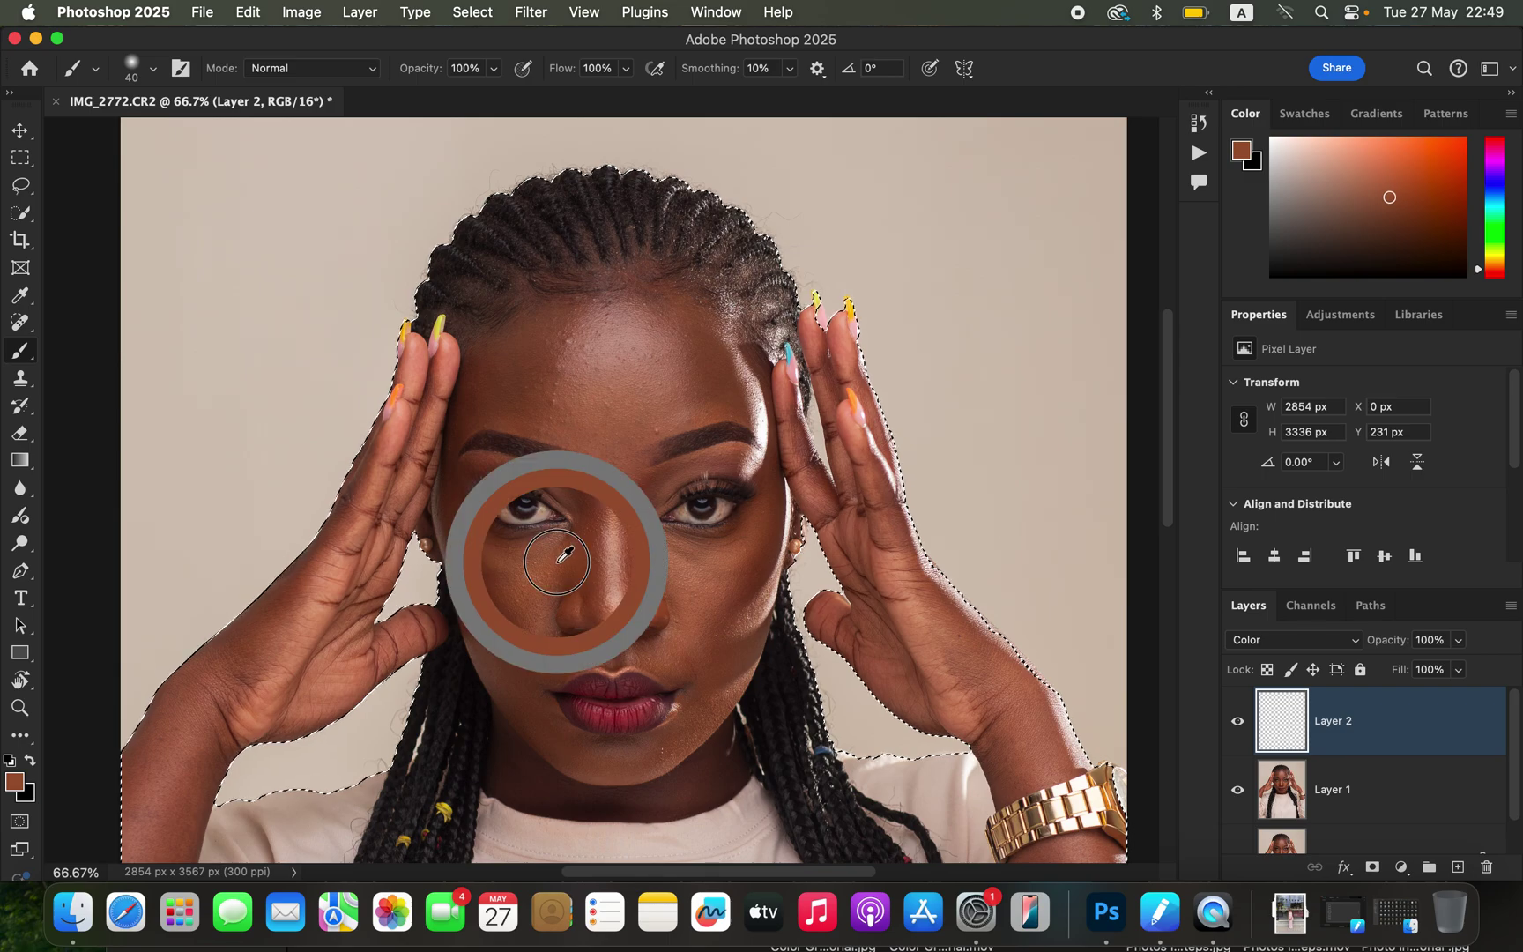
pyautogui.keyDown('alt'); pyautogui.click(551, 561); pyautogui.keyUp('alt')
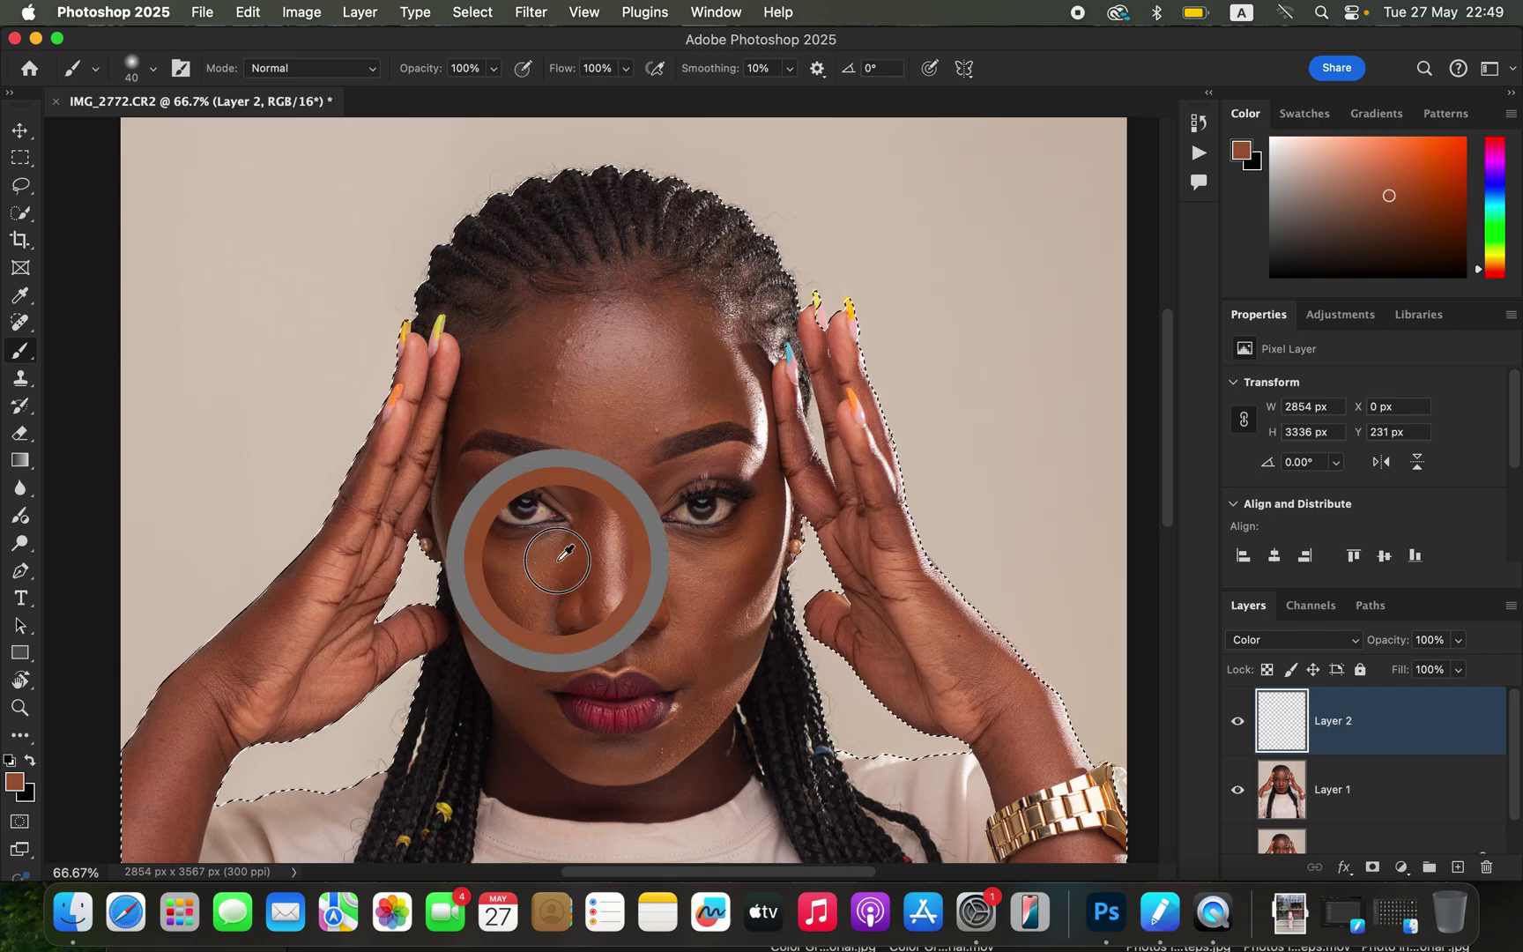
pyautogui.keyDown('alt'); pyautogui.click(562, 563); pyautogui.keyUp('alt')
pyautogui.keyDown('alt'); pyautogui.click(563, 557); pyautogui.keyUp('alt')
pyautogui.keyDown('alt'); pyautogui.click(565, 556); pyautogui.keyUp('alt')
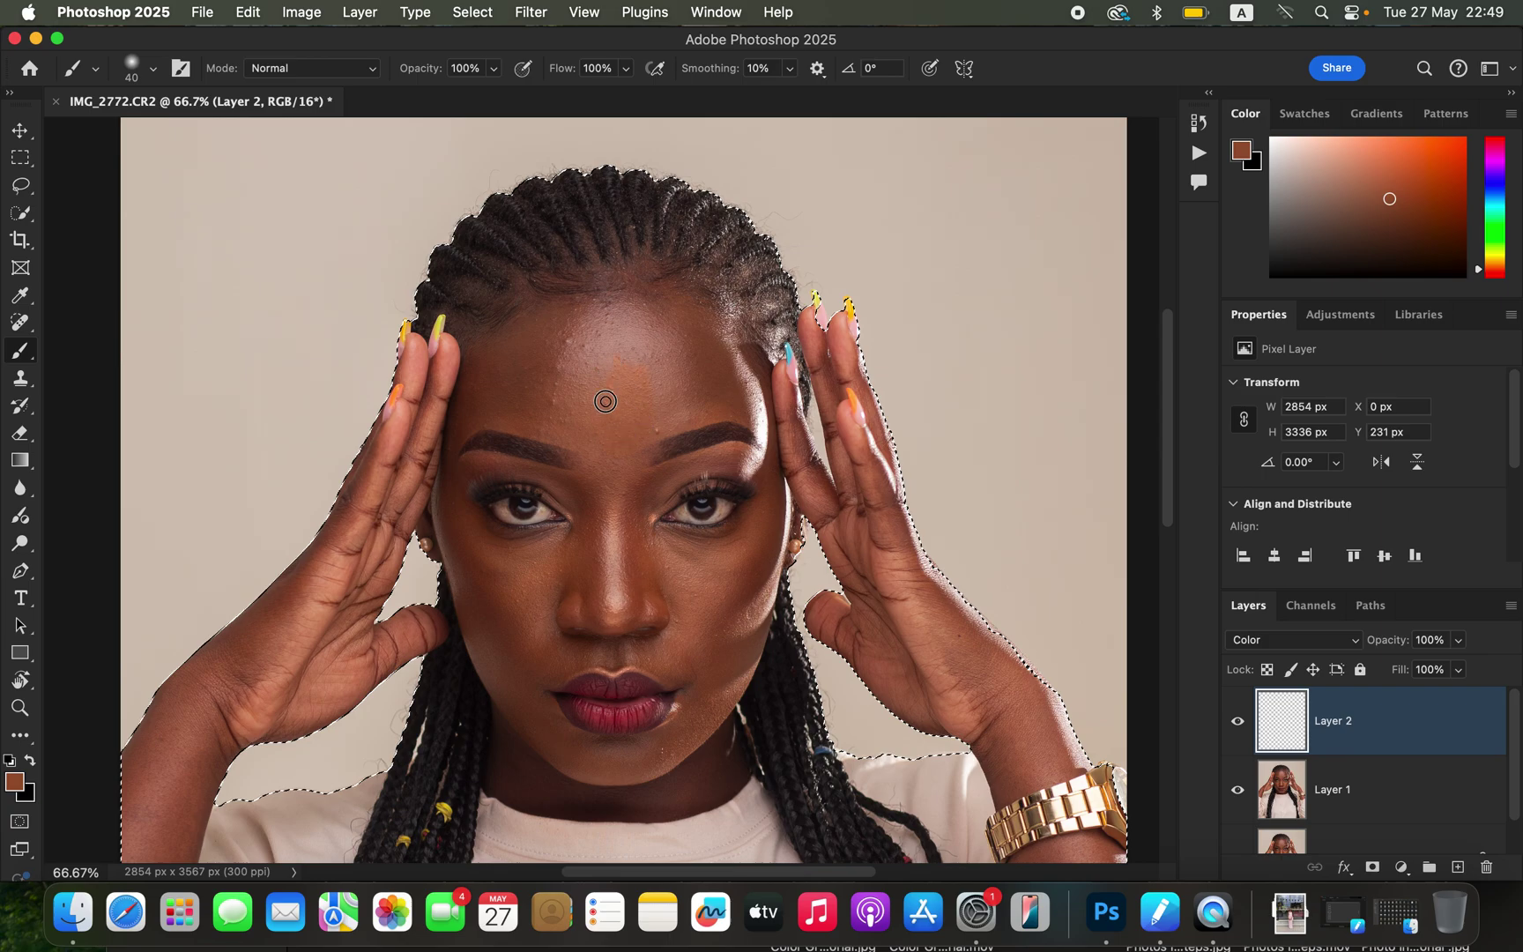
# Paint the sampled skin tone over the forehead, cheeks and lower face, enlarging the brush to 200 px
pyautogui.moveTo(635, 413); pyautogui.dragTo(634, 432)
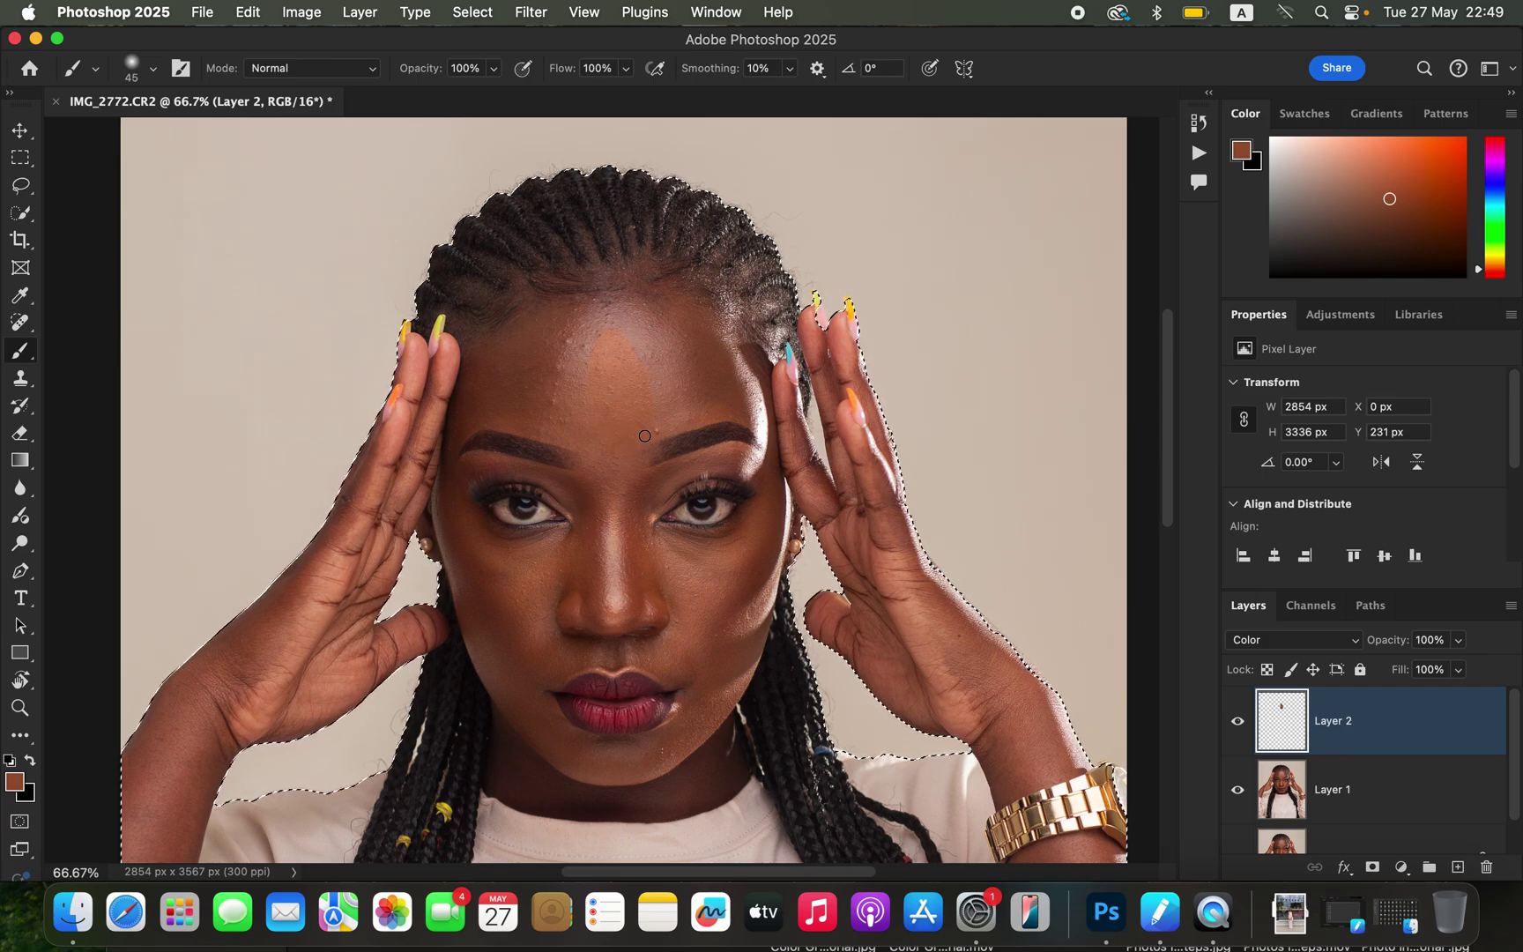
pyautogui.press(']')
pyautogui.press(']')
pyautogui.press(']')
pyautogui.press(']')
pyautogui.press(']')
pyautogui.press(']')
pyautogui.press(']')
pyautogui.press(']')
pyautogui.press(']')
pyautogui.press(']')
pyautogui.moveTo(583, 356); pyautogui.dragTo(546, 333)
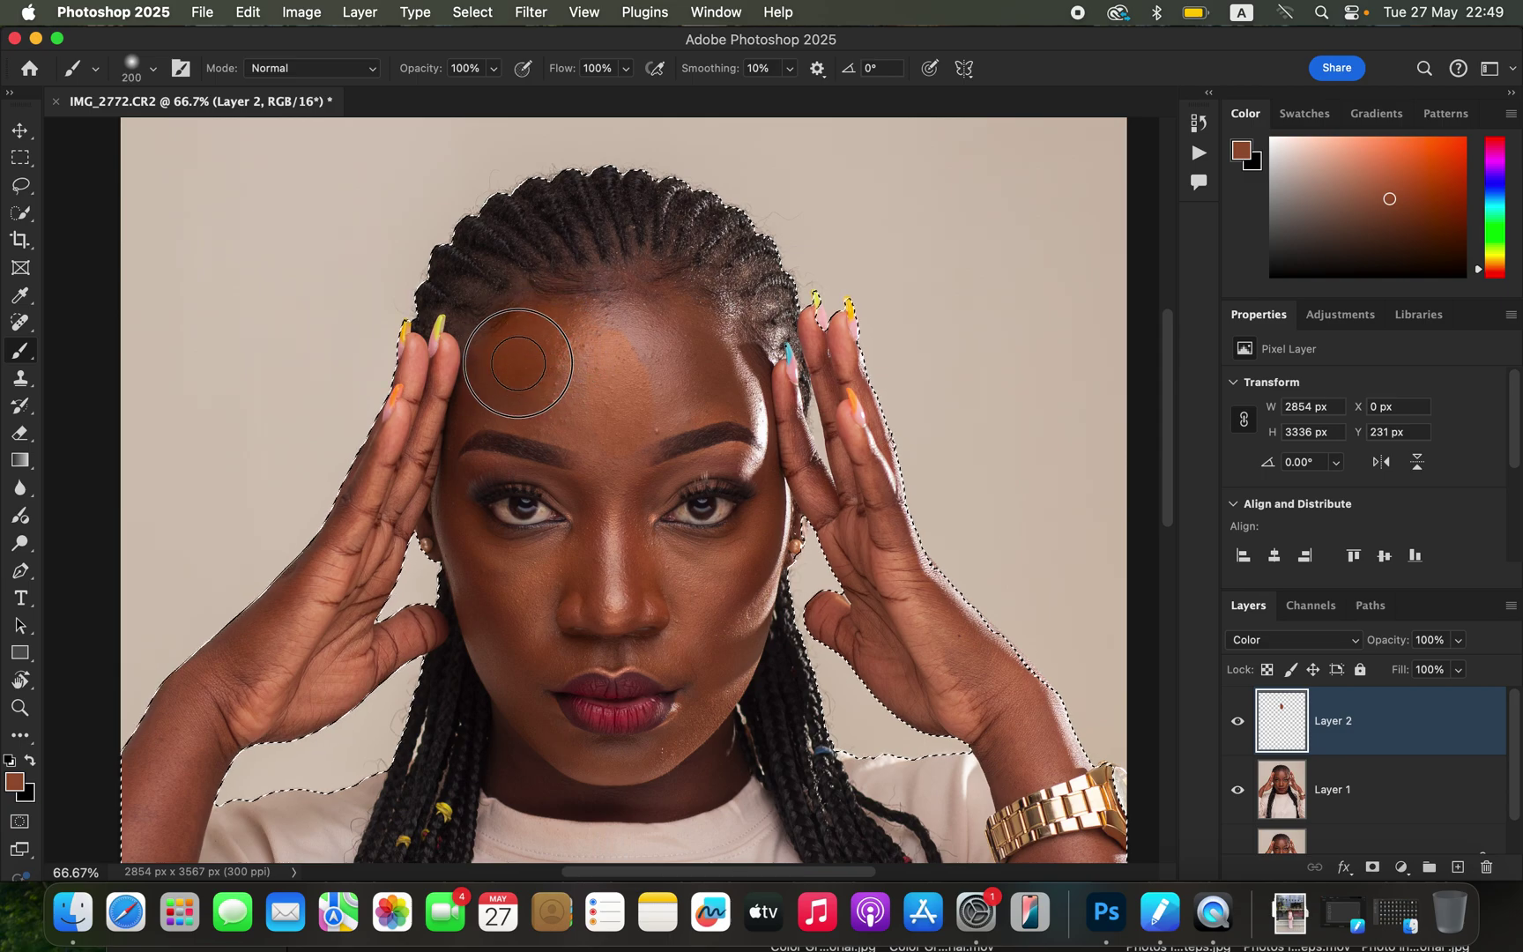
pyautogui.moveTo(584, 409)
pyautogui.mouseDown()
pyautogui.moveTo(580, 362)
pyautogui.moveTo(624, 363)
pyautogui.mouseUp()
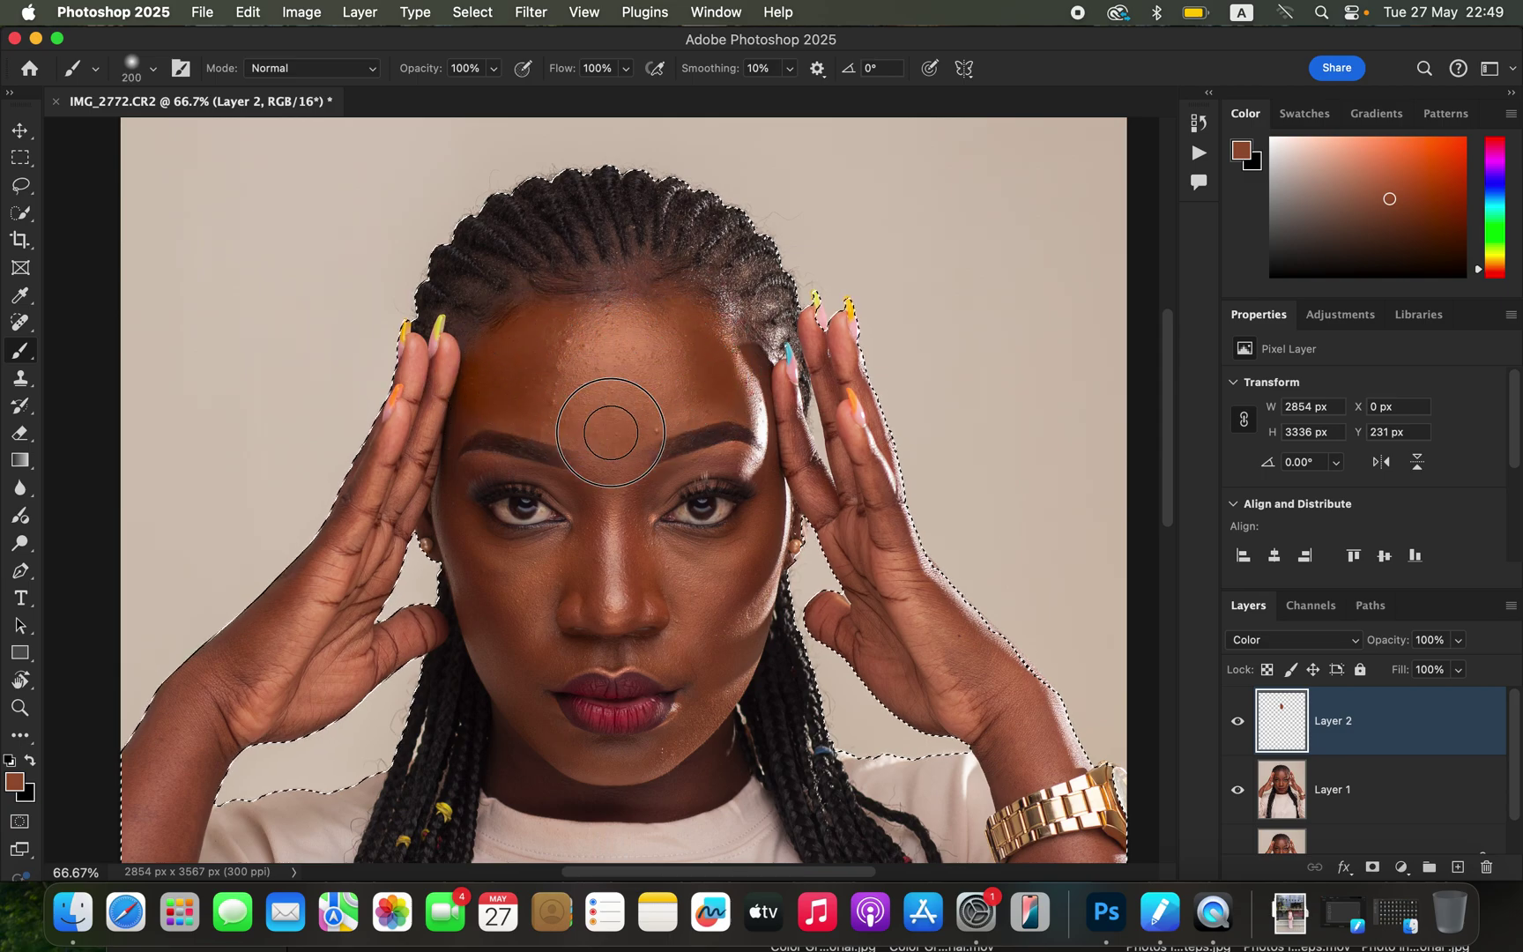
pyautogui.moveTo(564, 555)
pyautogui.mouseDown()
pyautogui.moveTo(511, 570)
pyautogui.moveTo(474, 539)
pyautogui.moveTo(516, 594)
pyautogui.mouseUp()
pyautogui.moveTo(734, 610)
pyautogui.mouseDown()
pyautogui.moveTo(752, 541)
pyautogui.moveTo(697, 575)
pyautogui.moveTo(642, 562)
pyautogui.moveTo(607, 599)
pyautogui.moveTo(515, 631)
pyautogui.moveTo(532, 748)
pyautogui.moveTo(634, 770)
pyautogui.moveTo(696, 737)
pyautogui.moveTo(683, 760)
pyautogui.moveTo(746, 629)
pyautogui.moveTo(707, 694)
pyautogui.moveTo(701, 626)
pyautogui.moveTo(667, 589)
pyautogui.moveTo(622, 486)
pyautogui.moveTo(602, 383)
pyautogui.moveTo(564, 356)
pyautogui.moveTo(404, 456)
pyautogui.moveTo(287, 627)
pyautogui.mouseUp()
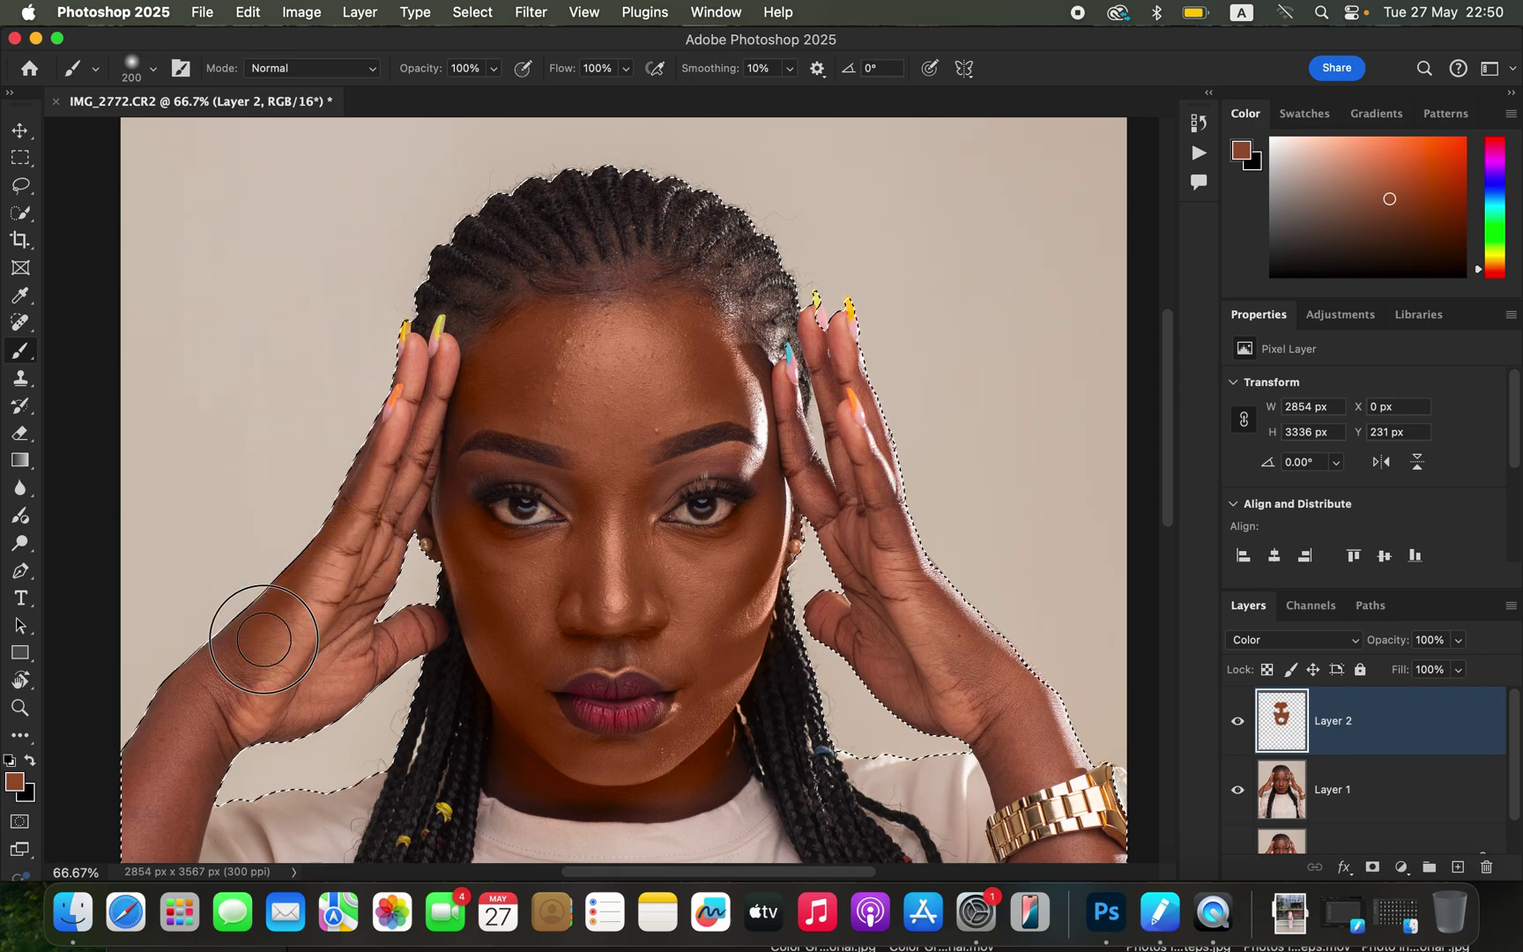
# Paint the sampled skin tone over both hands and wrists, reducing the brush to 125 px for the fingers
pyautogui.moveTo(174, 741)
pyautogui.mouseDown()
pyautogui.moveTo(131, 822)
pyautogui.moveTo(152, 860)
pyautogui.moveTo(283, 660)
pyautogui.mouseUp()
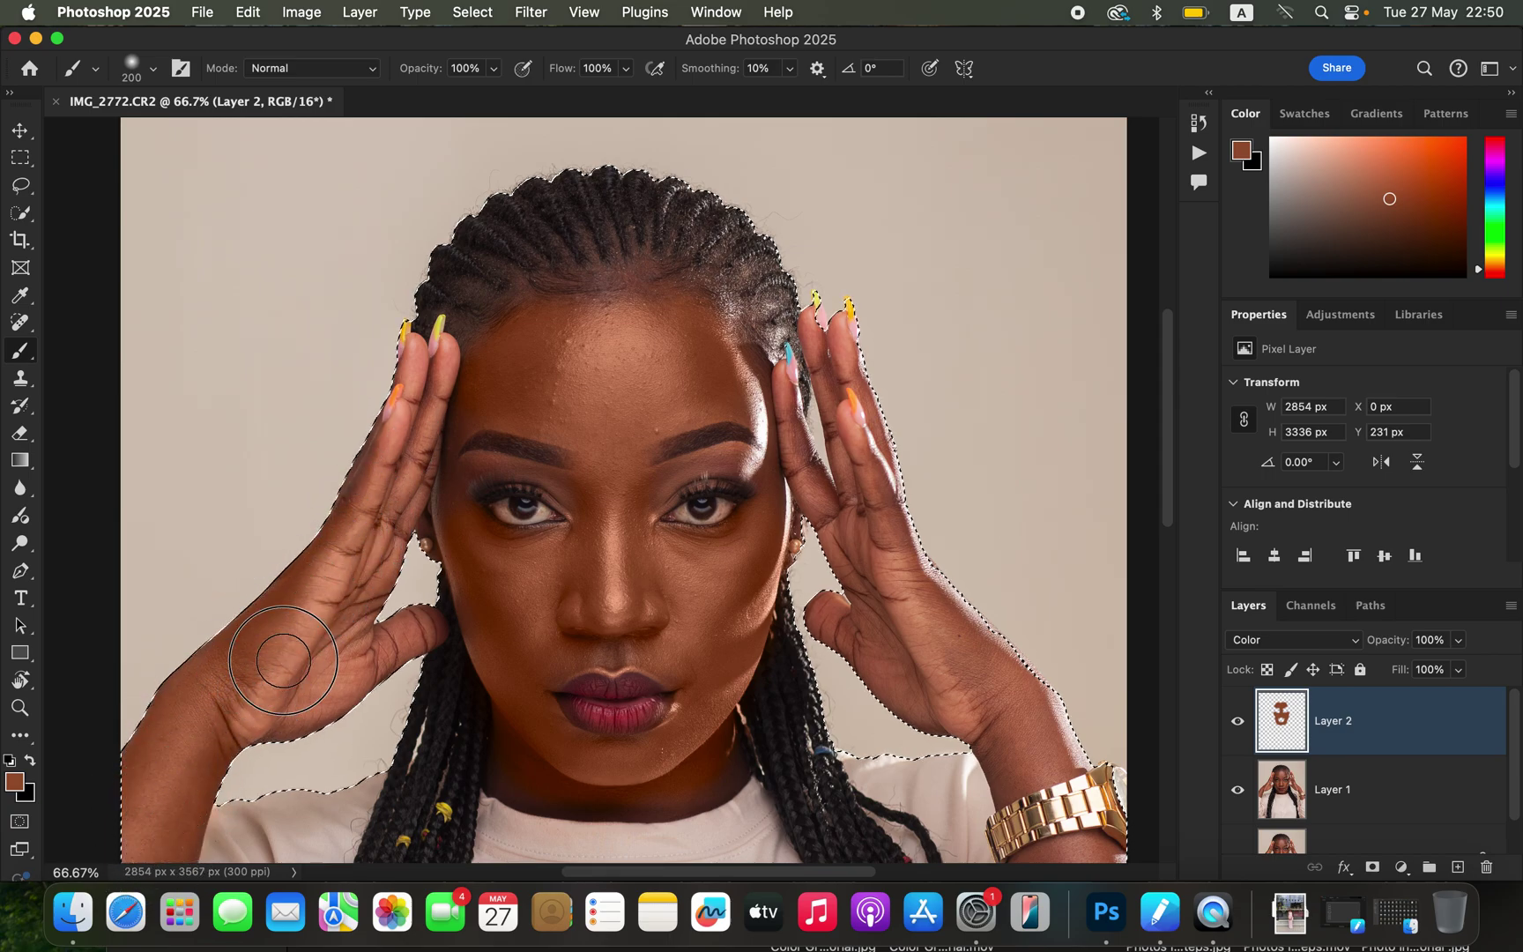
pyautogui.moveTo(347, 608)
pyautogui.mouseDown()
pyautogui.moveTo(379, 441)
pyautogui.moveTo(353, 617)
pyautogui.mouseUp()
pyautogui.press('[')
pyautogui.press('[')
pyautogui.press('[')
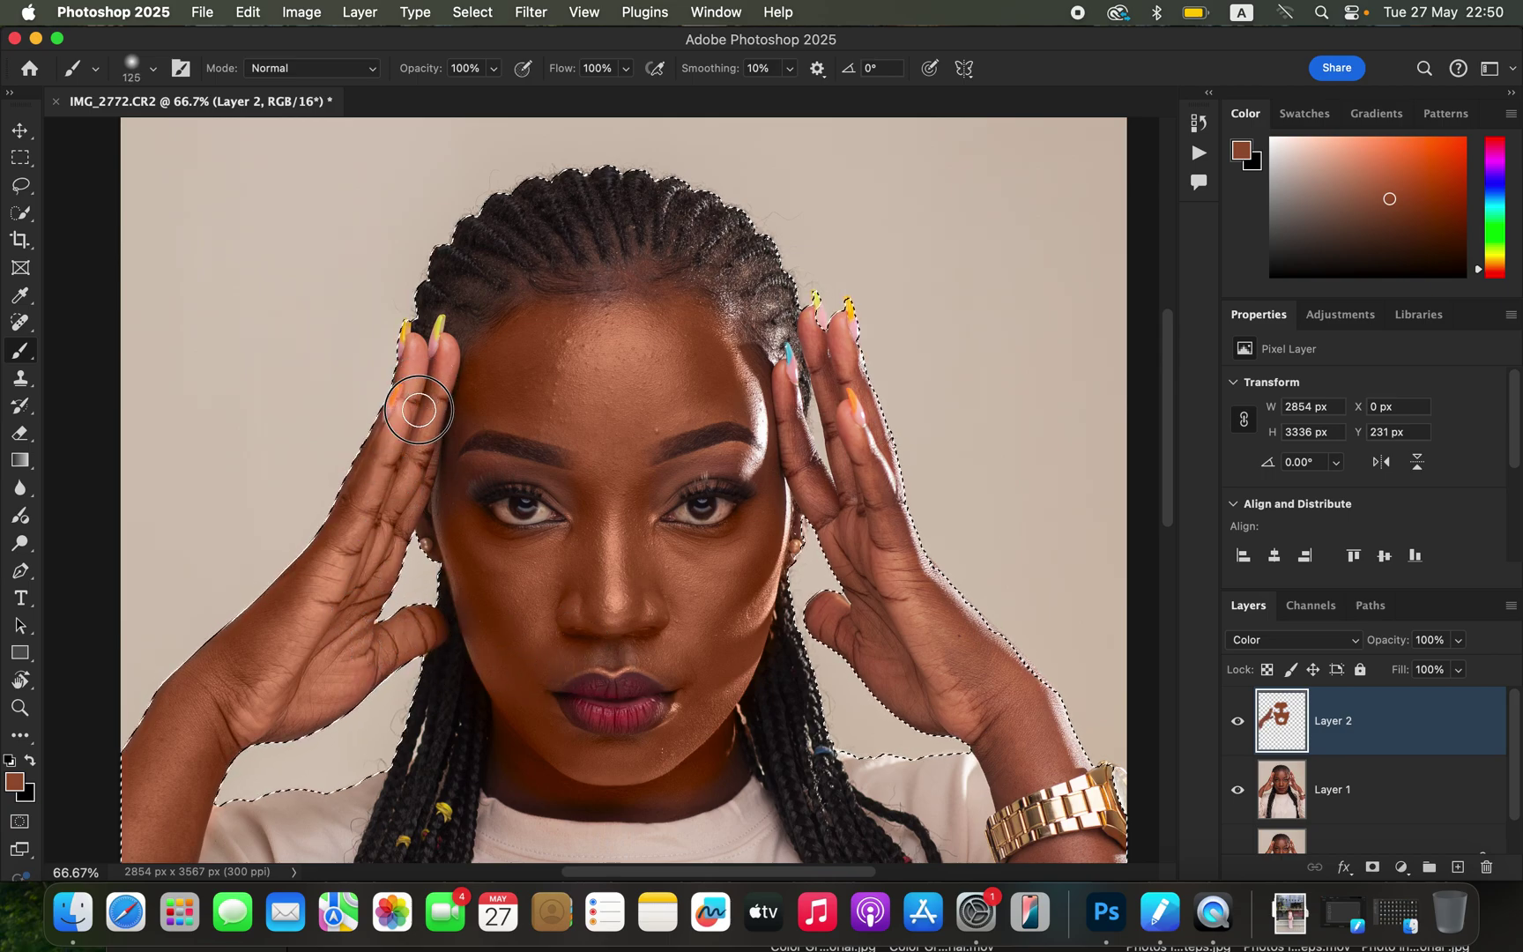
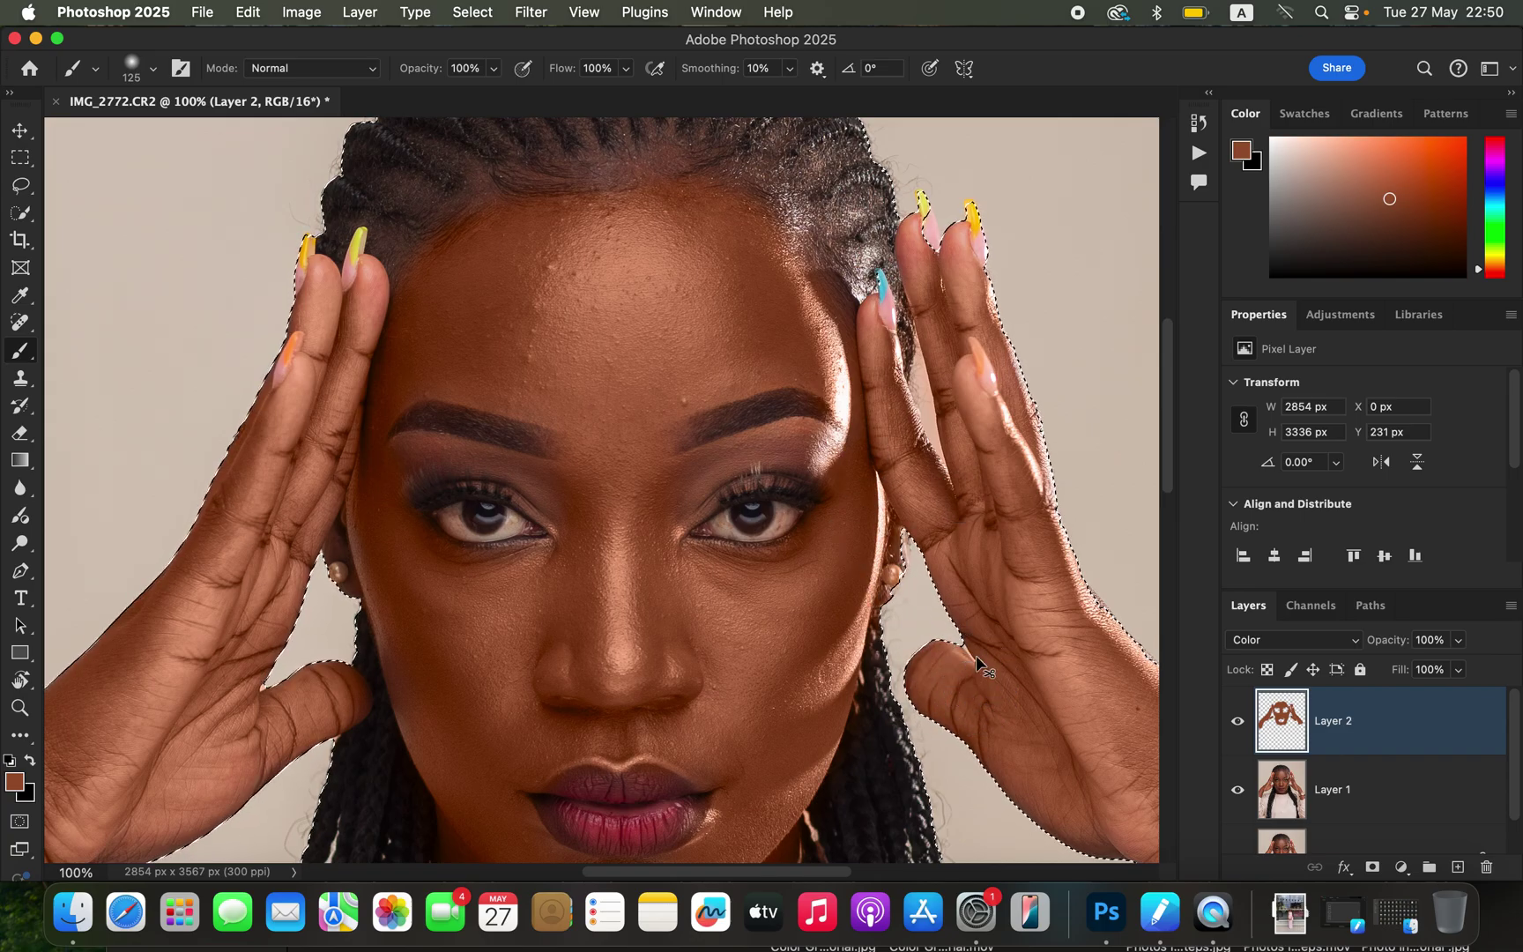
pyautogui.press('super+minus')
pyautogui.press('super+minus')
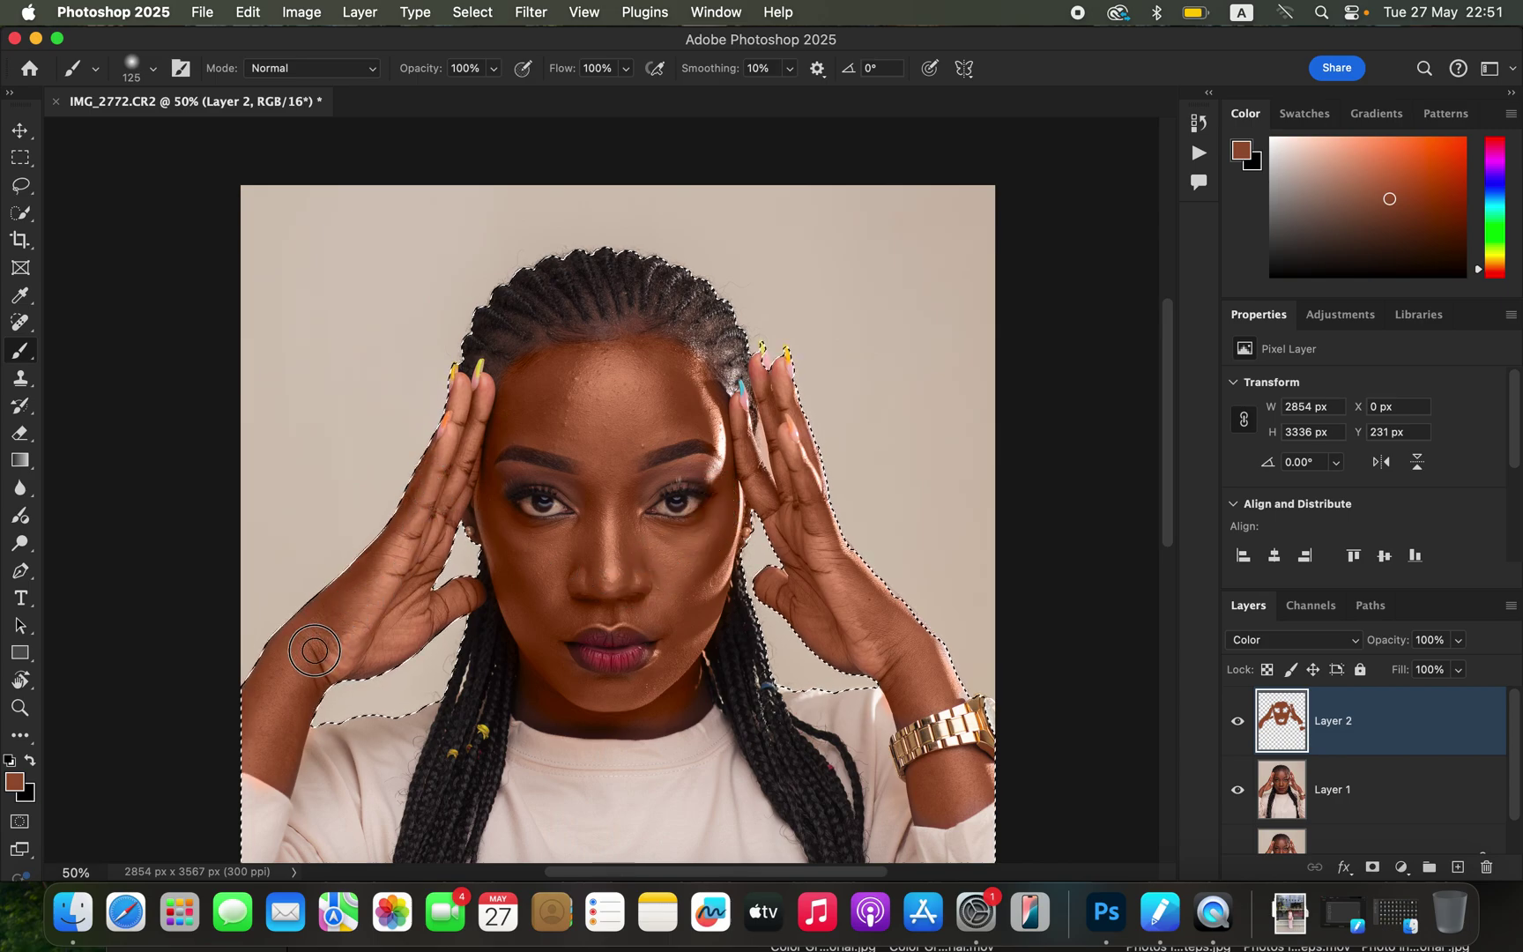
# Choose the Eraser tool for the painted colour layer and enlarge it to 60 px
pyautogui.click(20, 433)
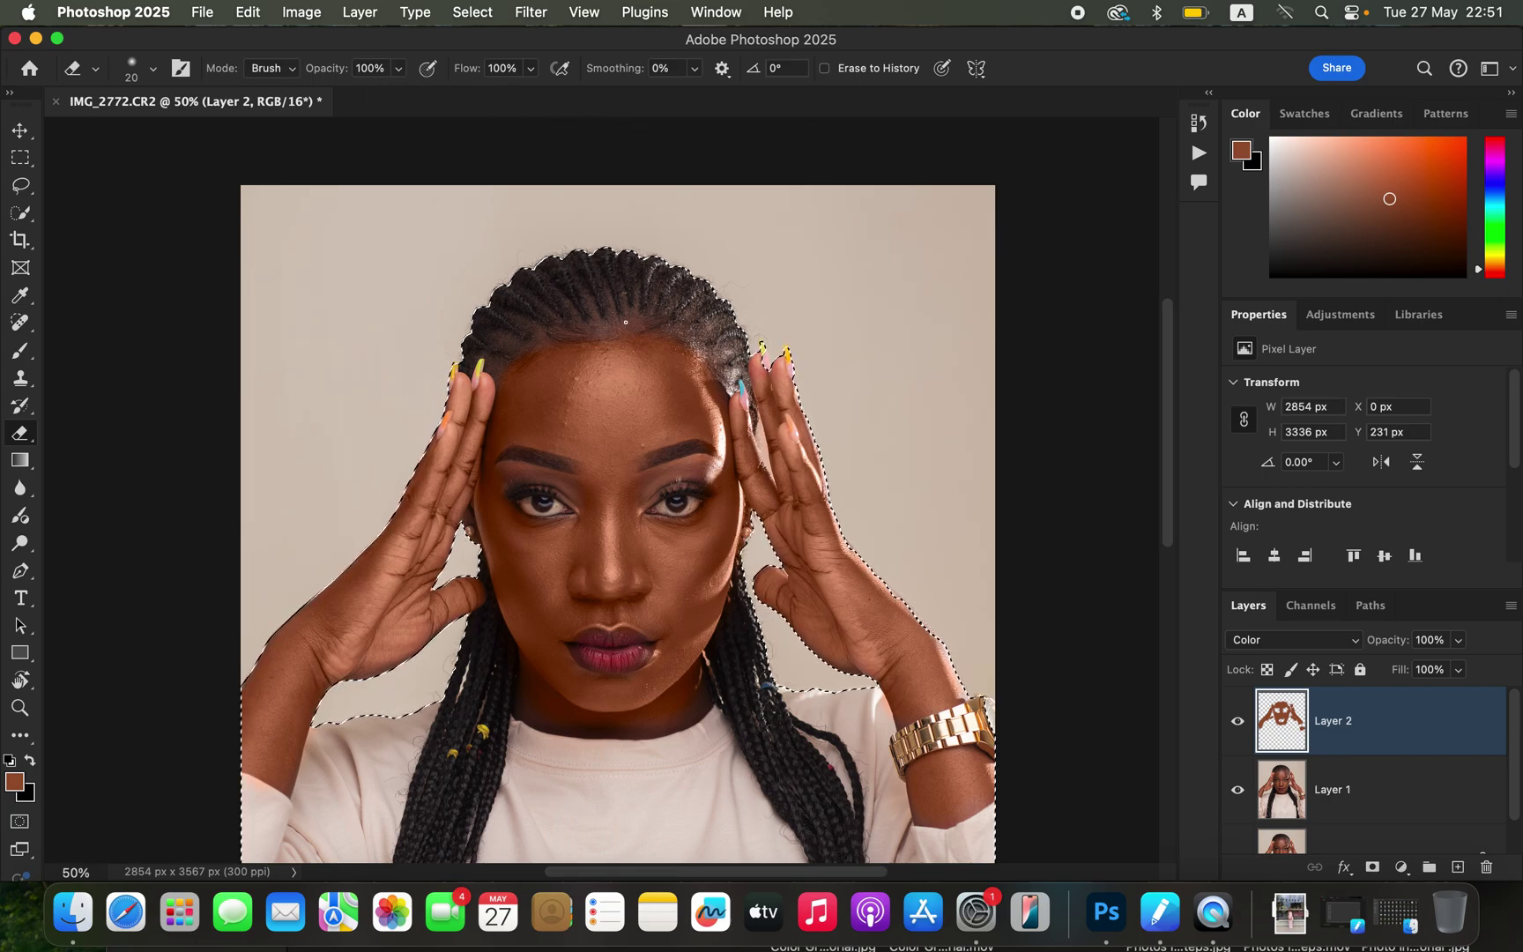
pyautogui.press('super+equal')
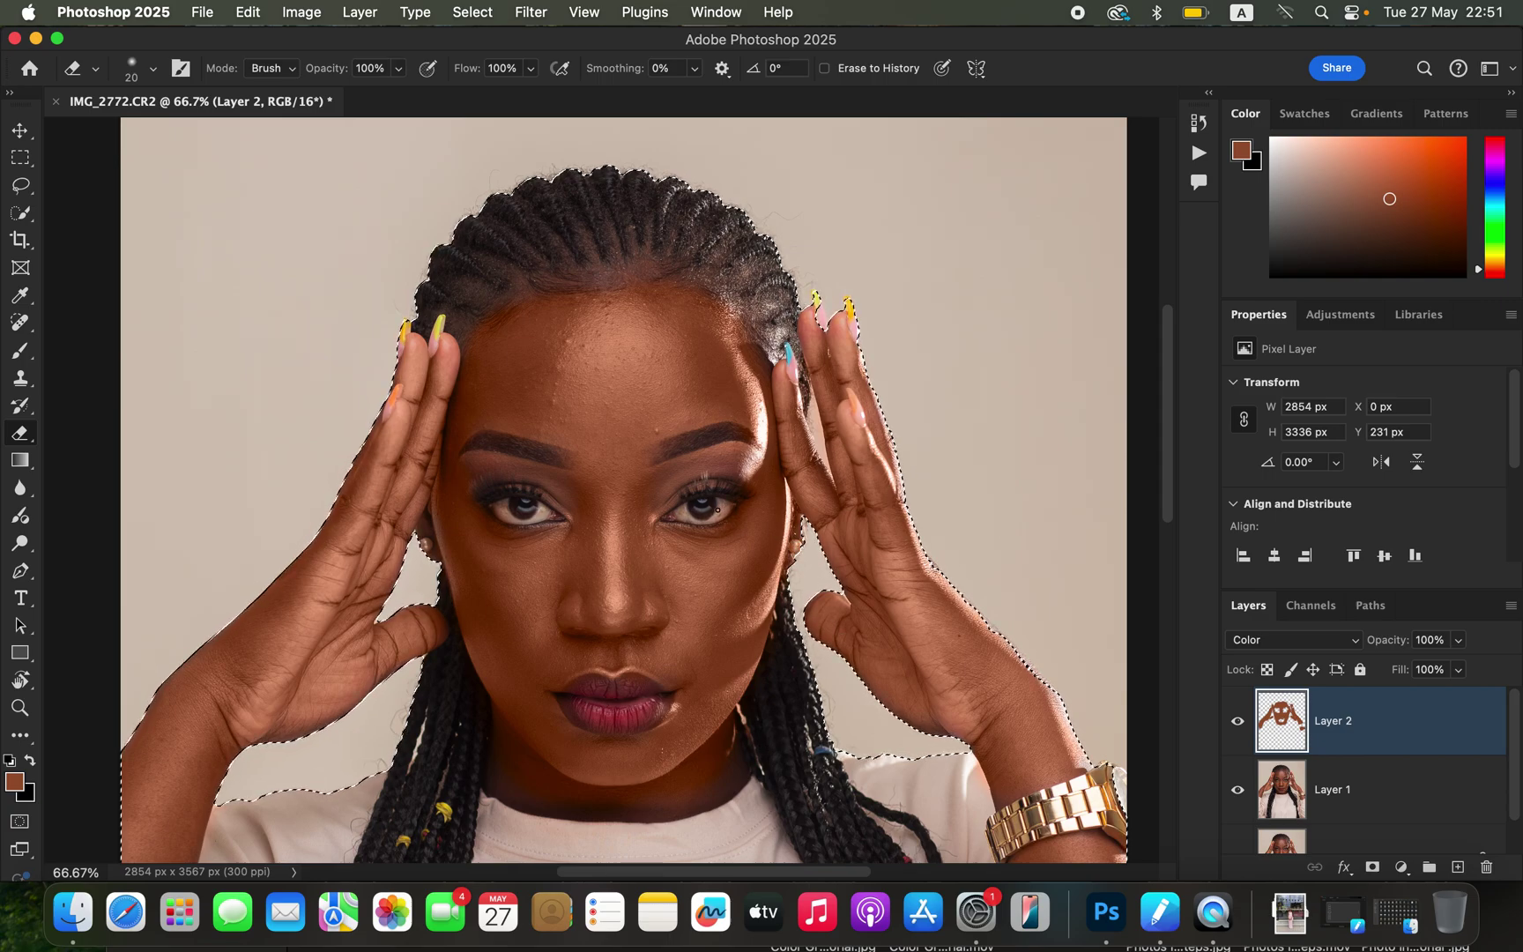
pyautogui.press(']')
pyautogui.press(']')
pyautogui.press(']')
pyautogui.press(']')
pyautogui.press(']')
pyautogui.press(']')
pyautogui.press(']')
pyautogui.press(']')
pyautogui.scroll(-3, 731, 646)
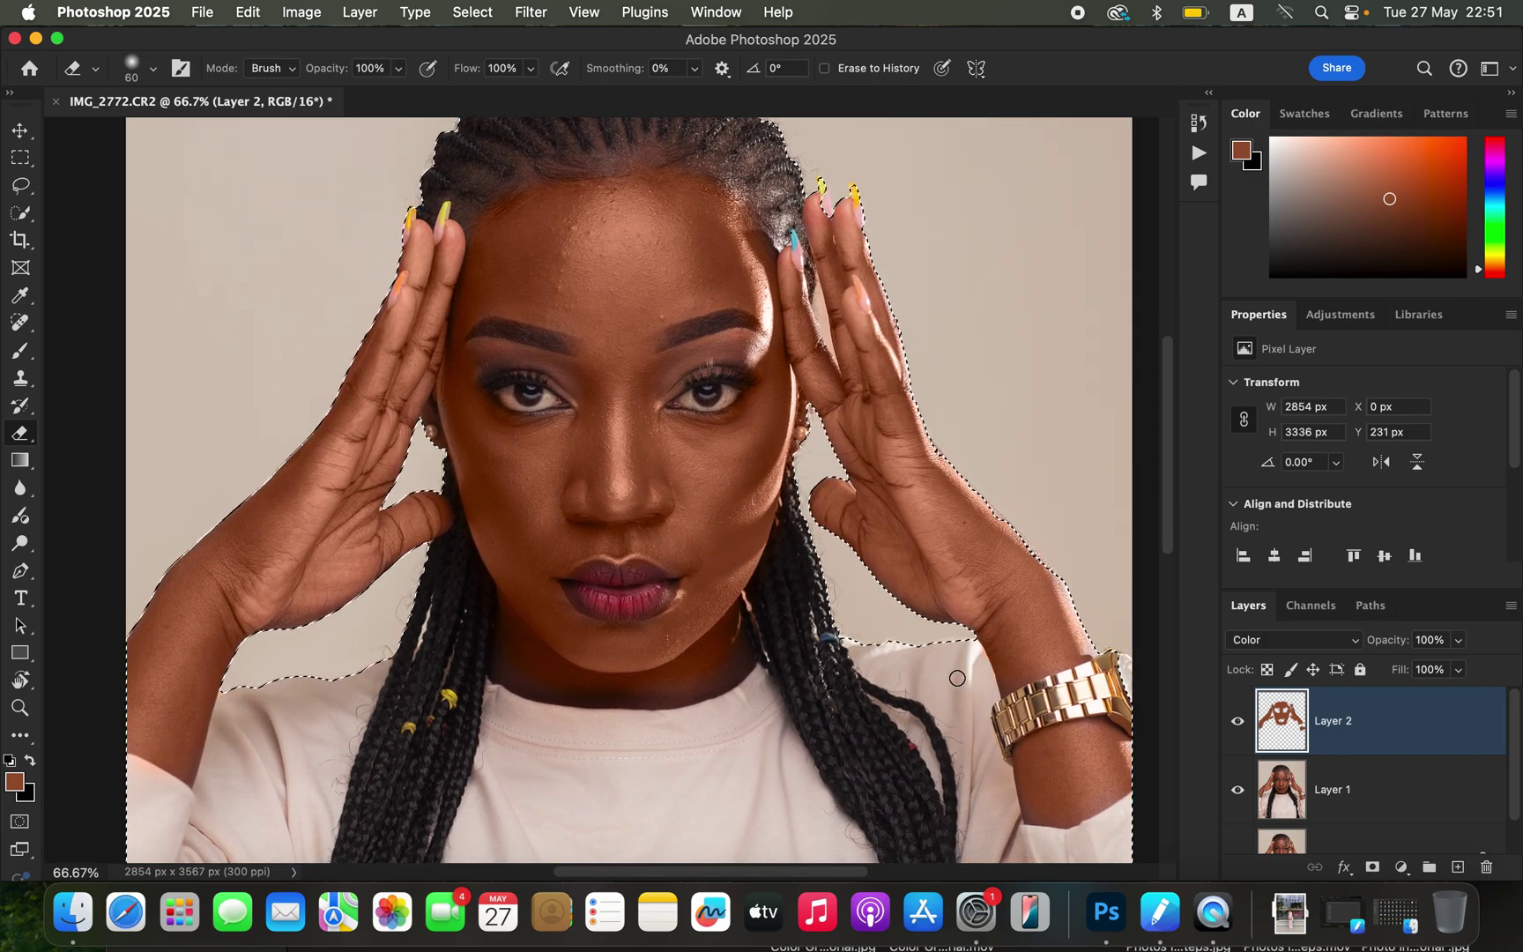
pyautogui.press('b')
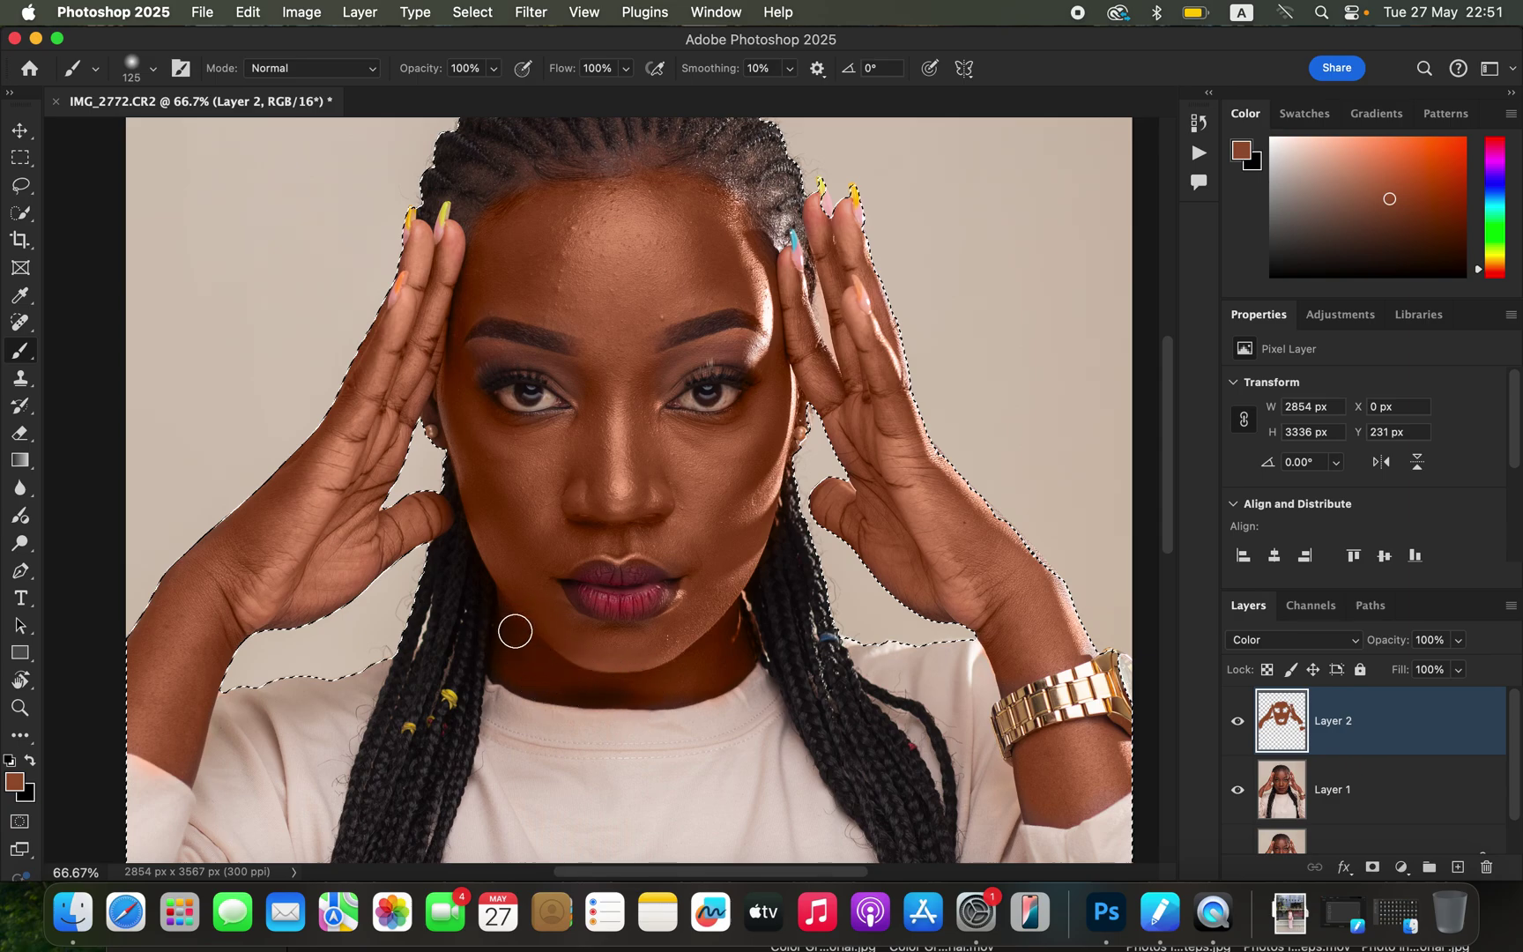
pyautogui.press('super+minus')
pyautogui.press('super+minus')
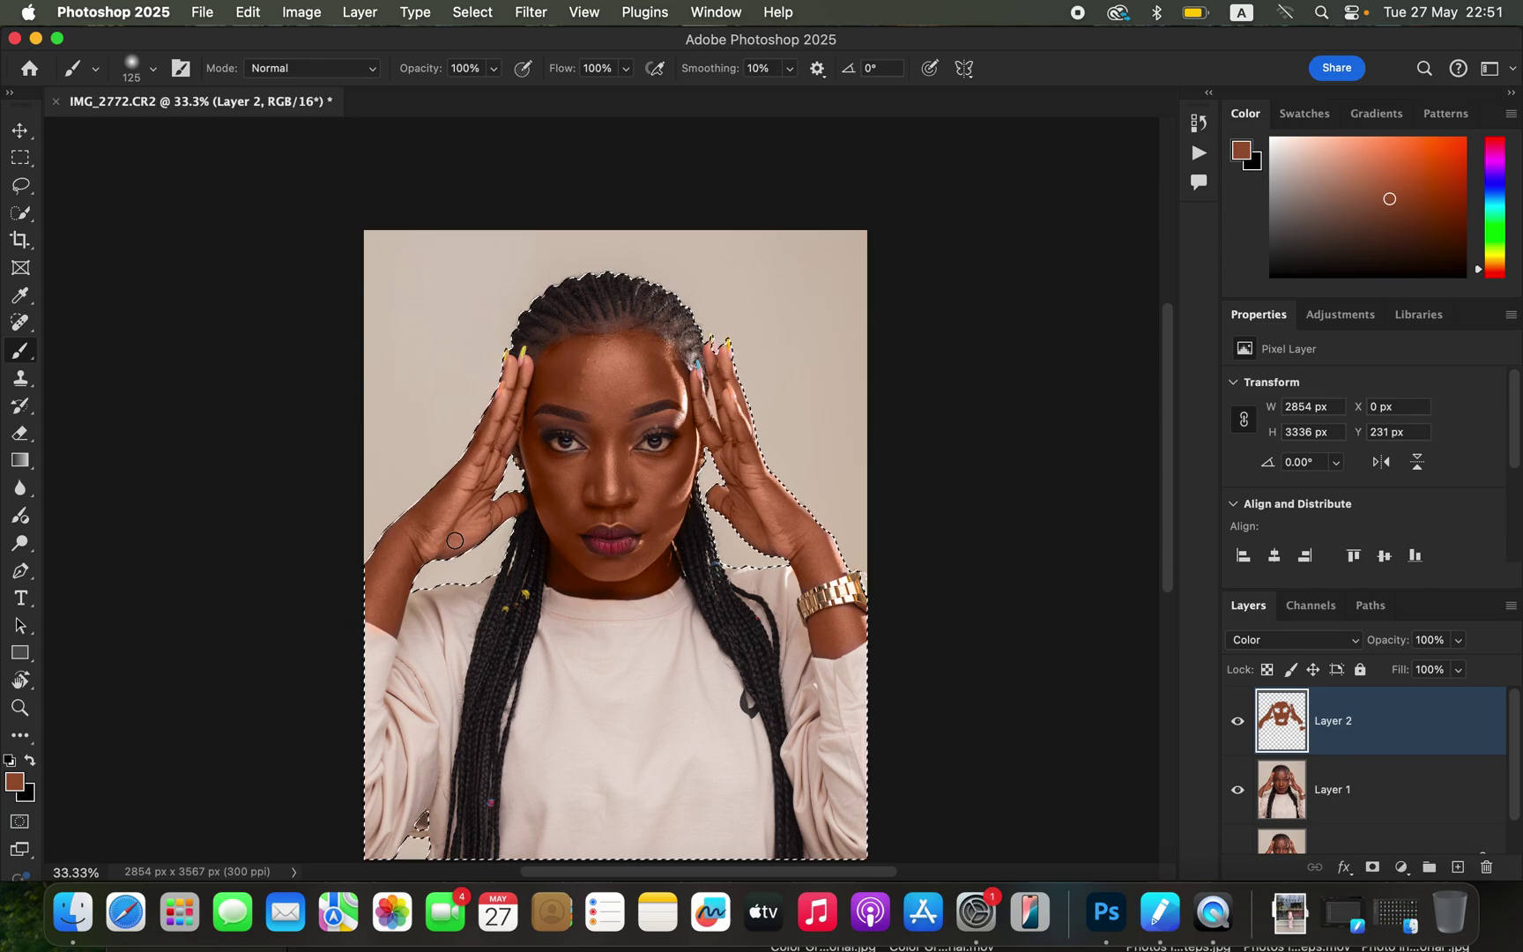
pyautogui.press('e')
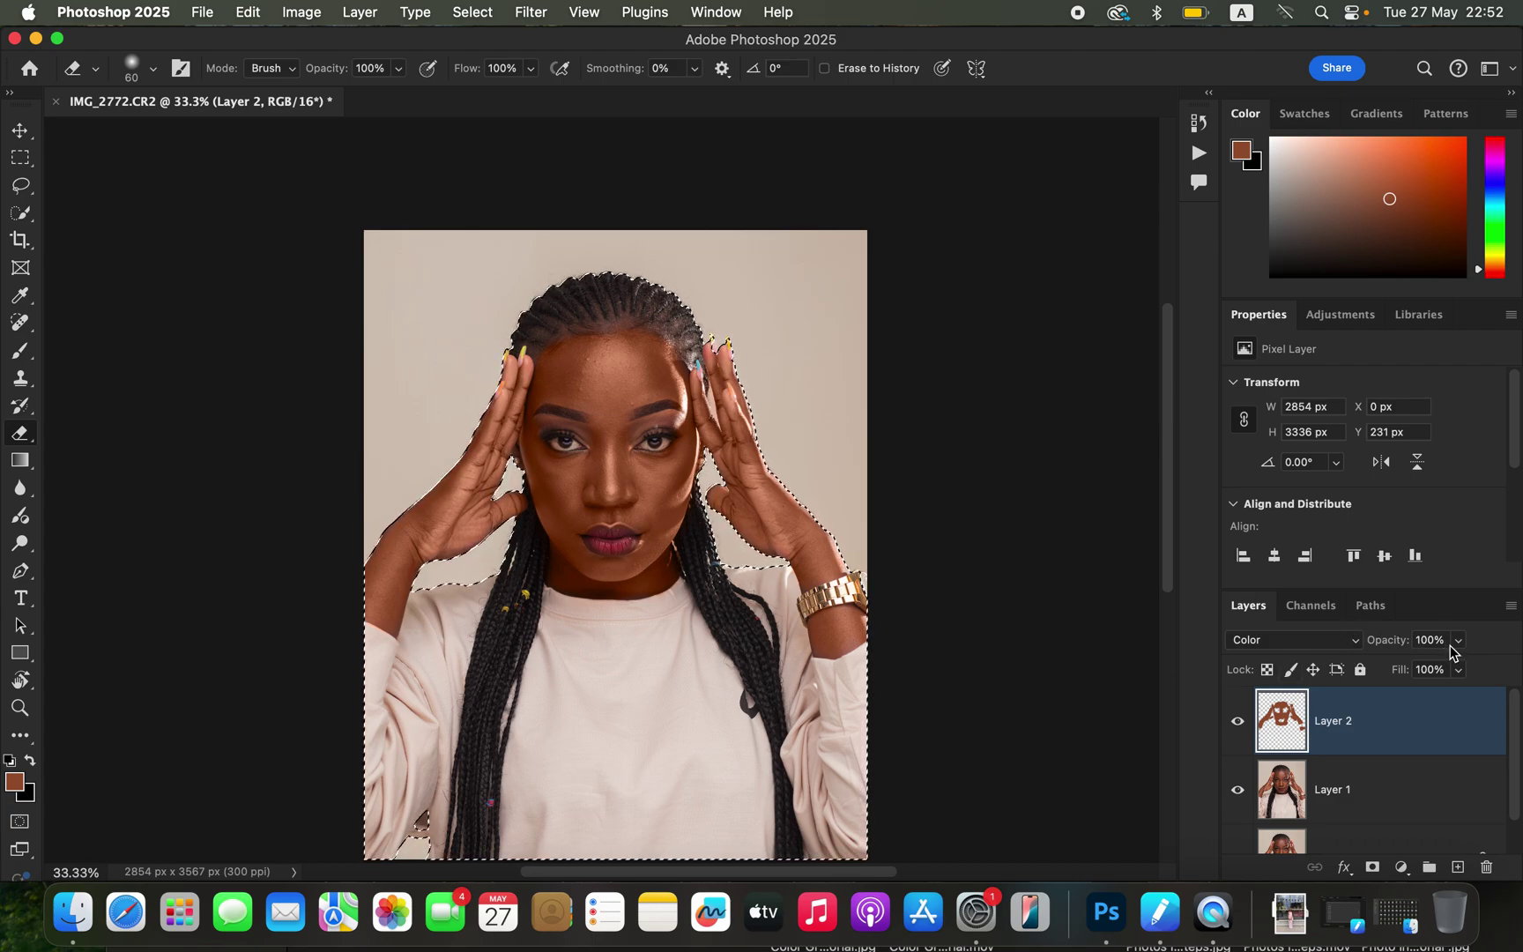
# Deselect the subject and lower the painted colour layer's opacity to 61%
pyautogui.press('cmd+d')
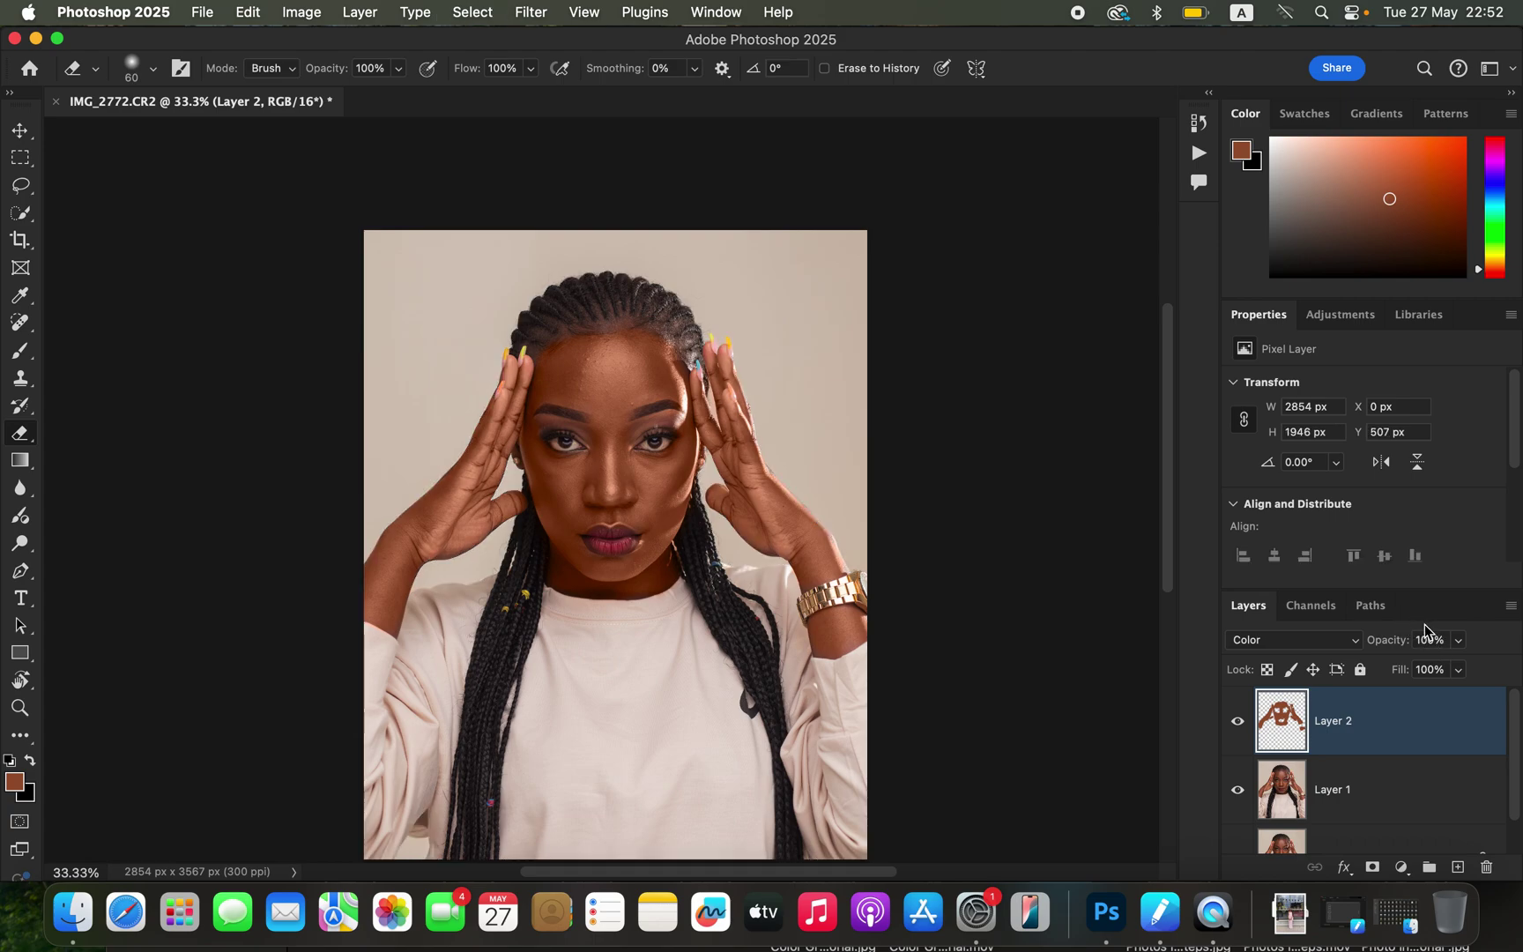
pyautogui.click(1462, 648)
pyautogui.moveTo(1459, 664); pyautogui.dragTo(1424, 668)
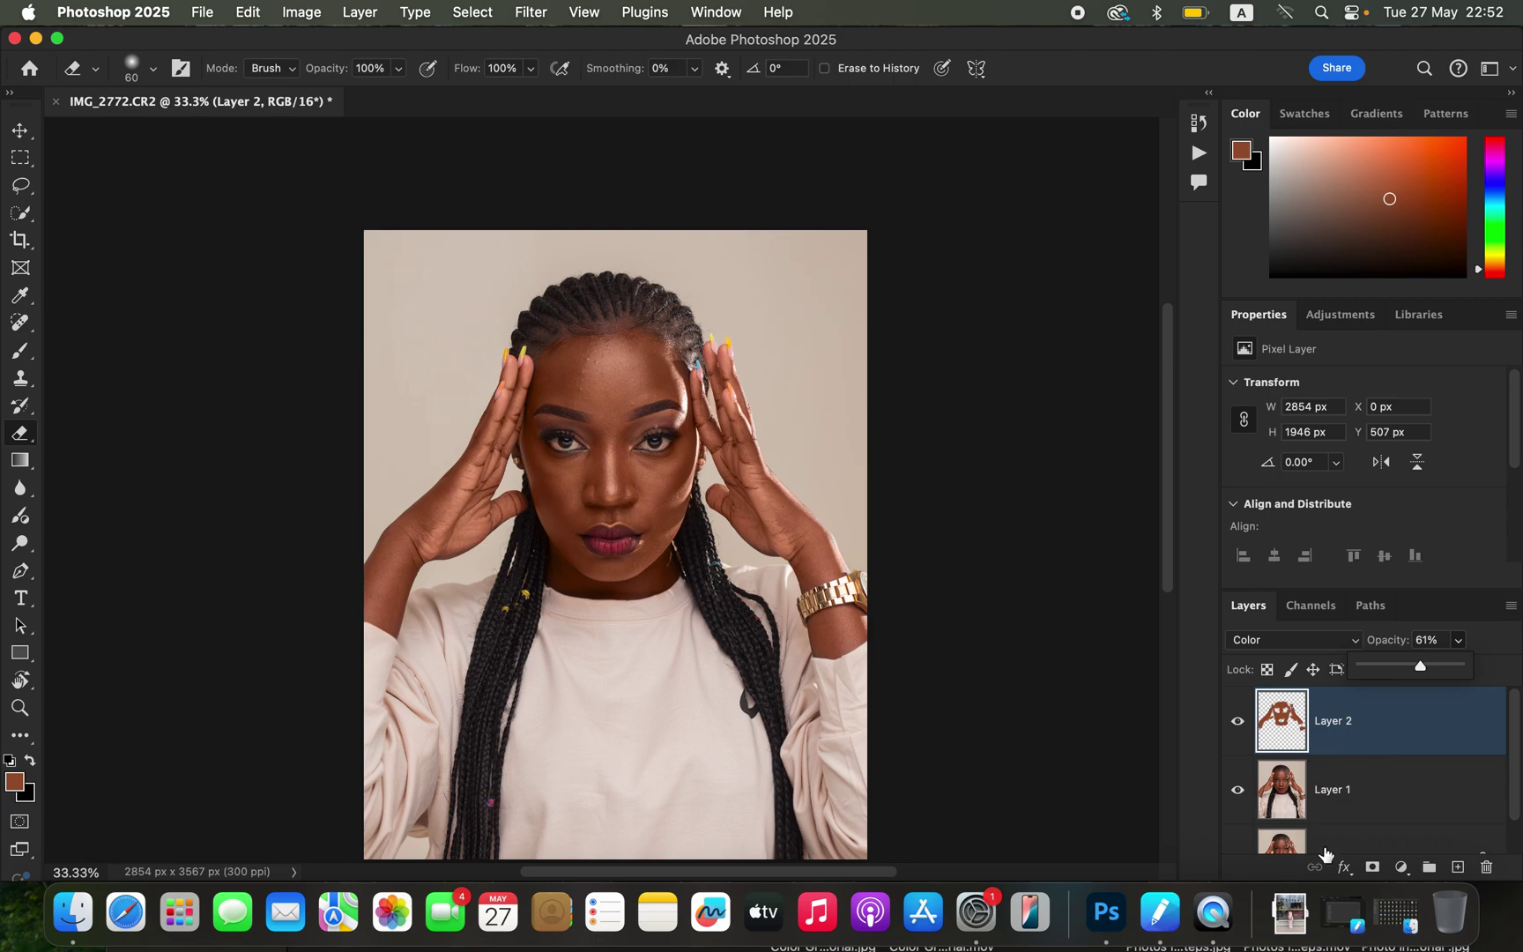
# Add a Hue/Saturation adjustment layer and set the lightness of the Reds to -11
pyautogui.click(1407, 871)
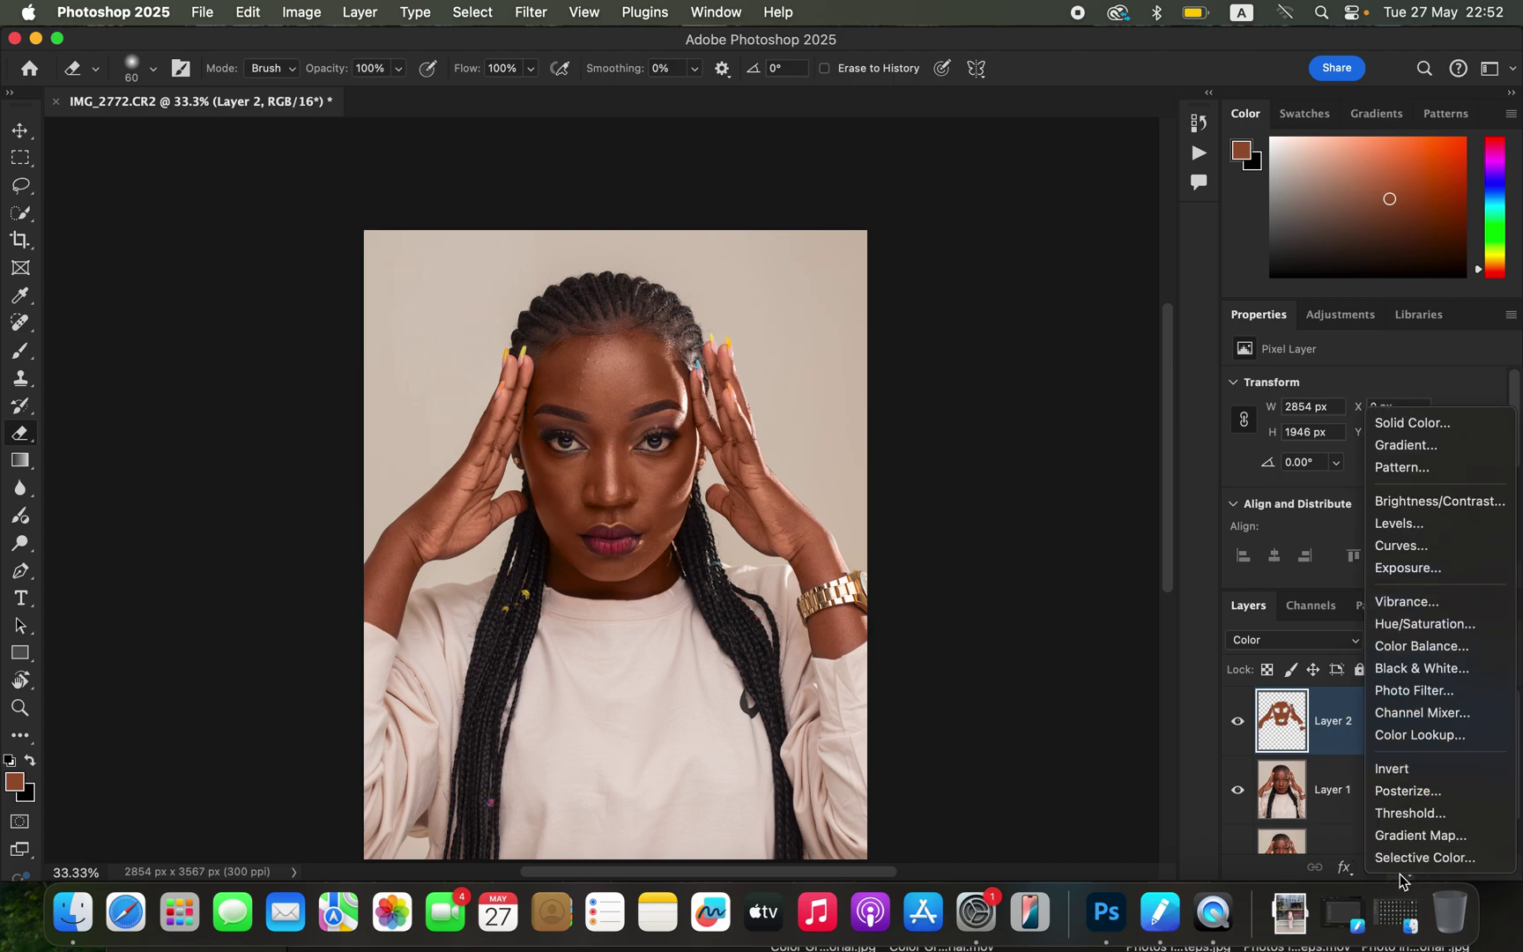
pyautogui.click(1439, 624)
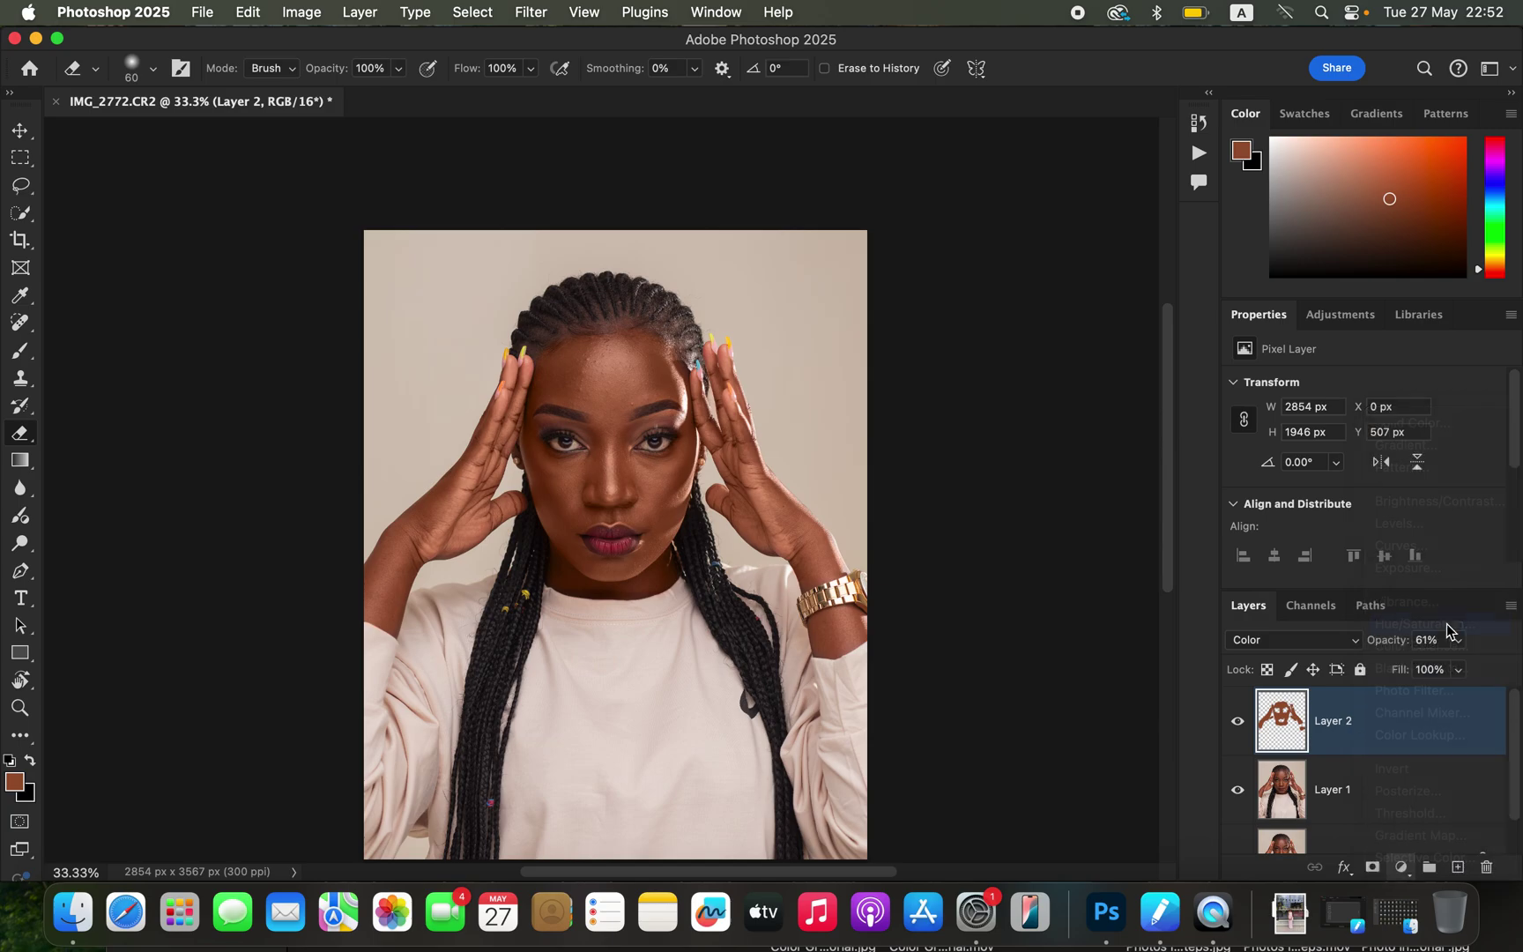
pyautogui.click(1384, 414)
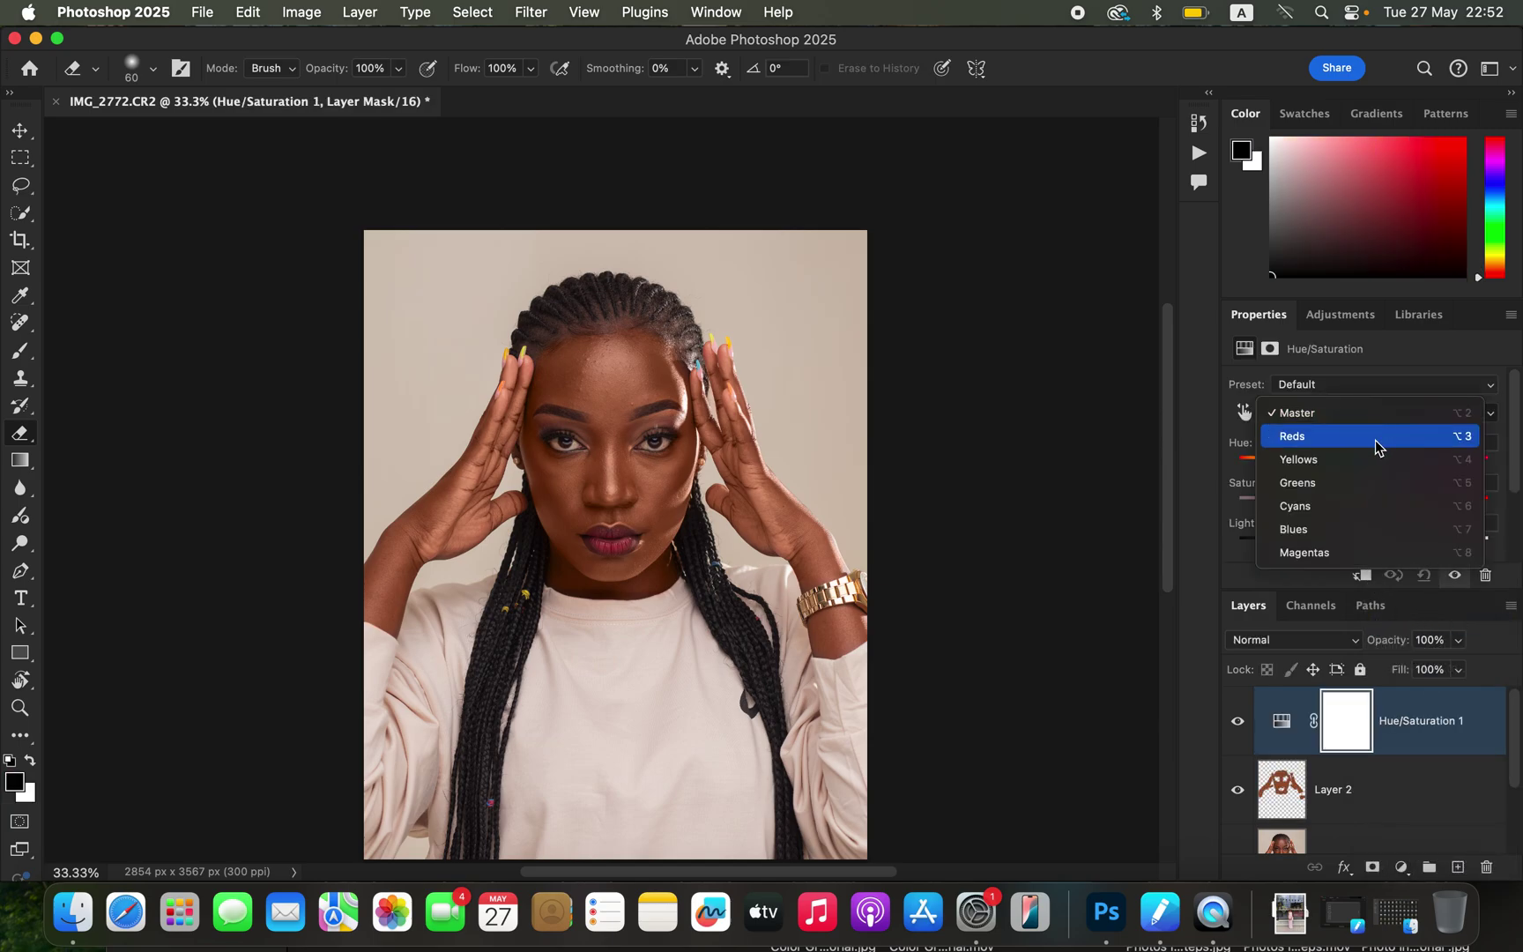
pyautogui.click(1373, 442)
pyautogui.moveTo(1362, 546)
pyautogui.mouseDown()
pyautogui.moveTo(1326, 546)
pyautogui.moveTo(1349, 543)
pyautogui.mouseUp()
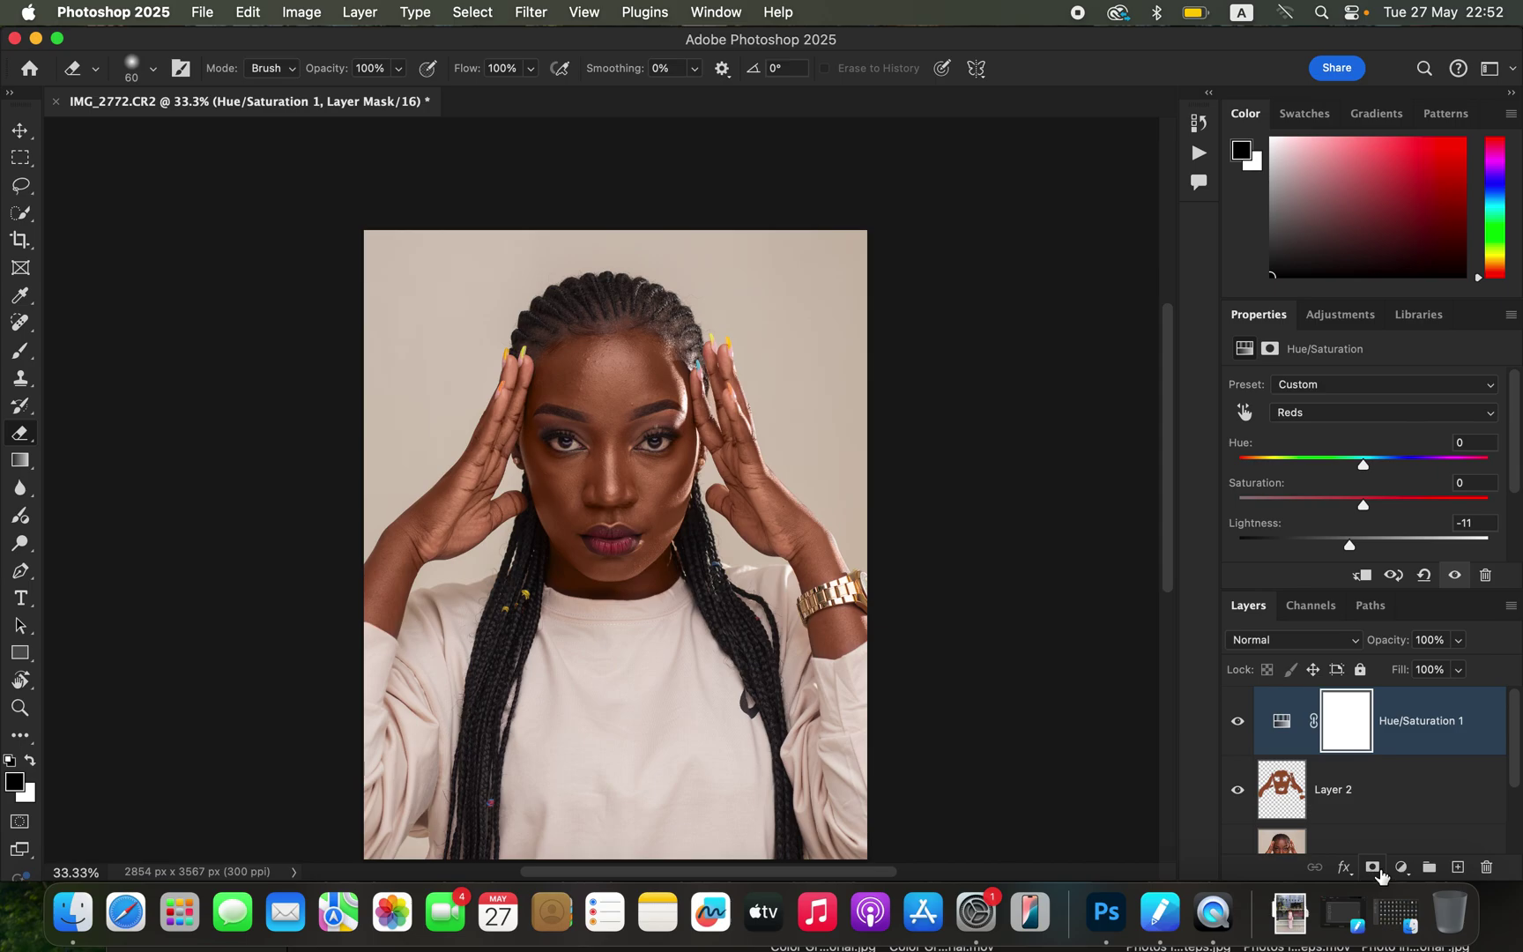
# Add a Black & White adjustment layer with the Multiply blend mode at 10% opacity
pyautogui.click(1402, 868)
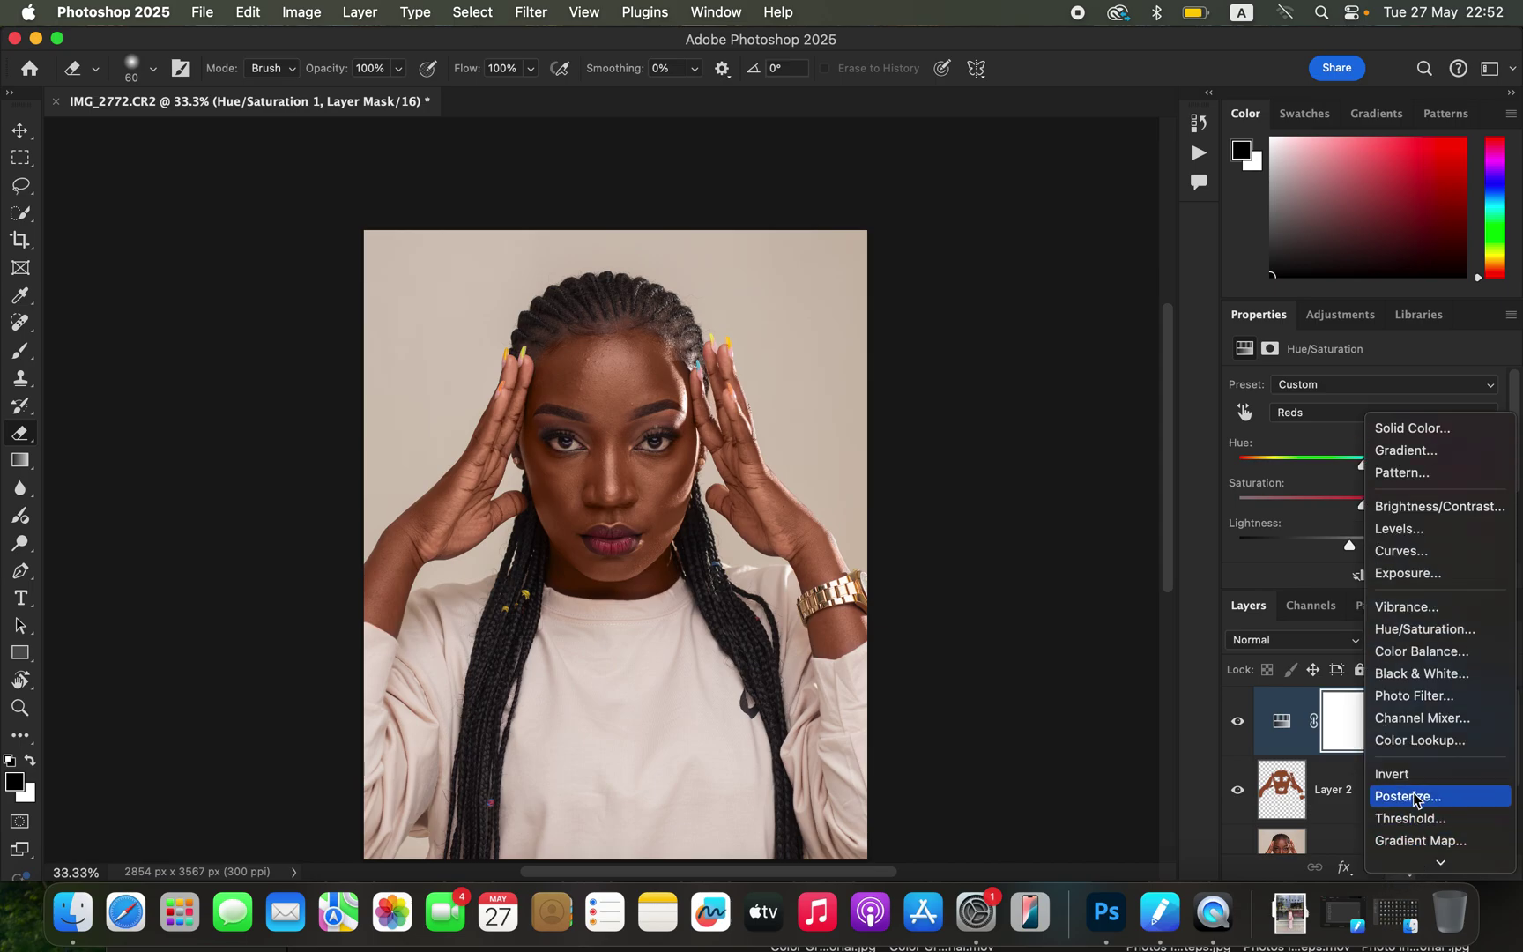
pyautogui.click(1426, 675)
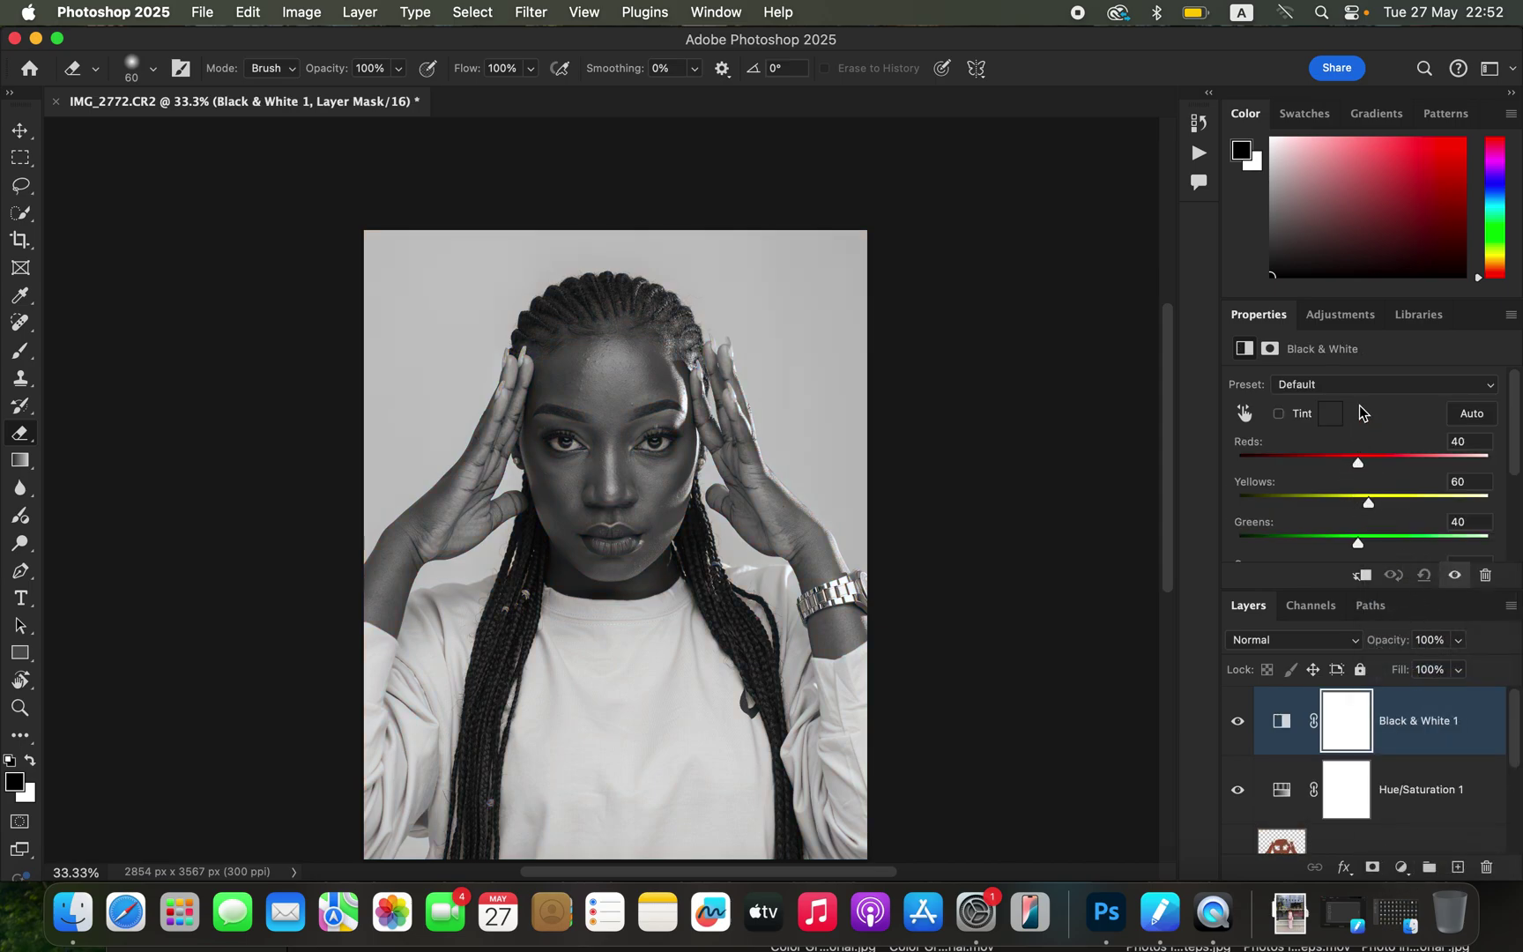
pyautogui.click(1296, 642)
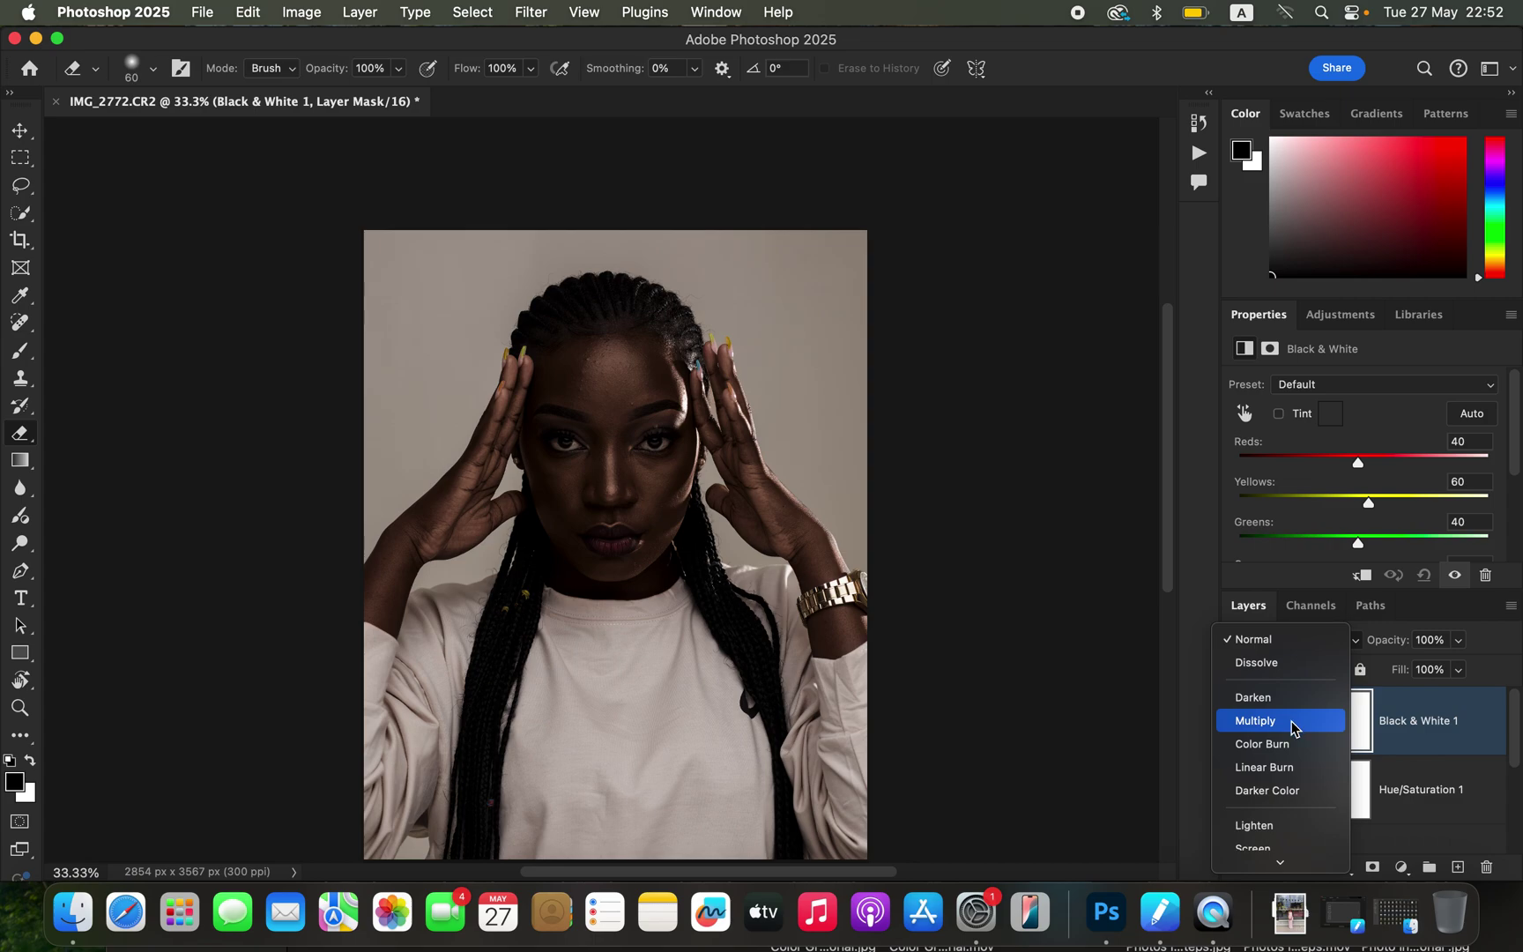
pyautogui.click(1293, 722)
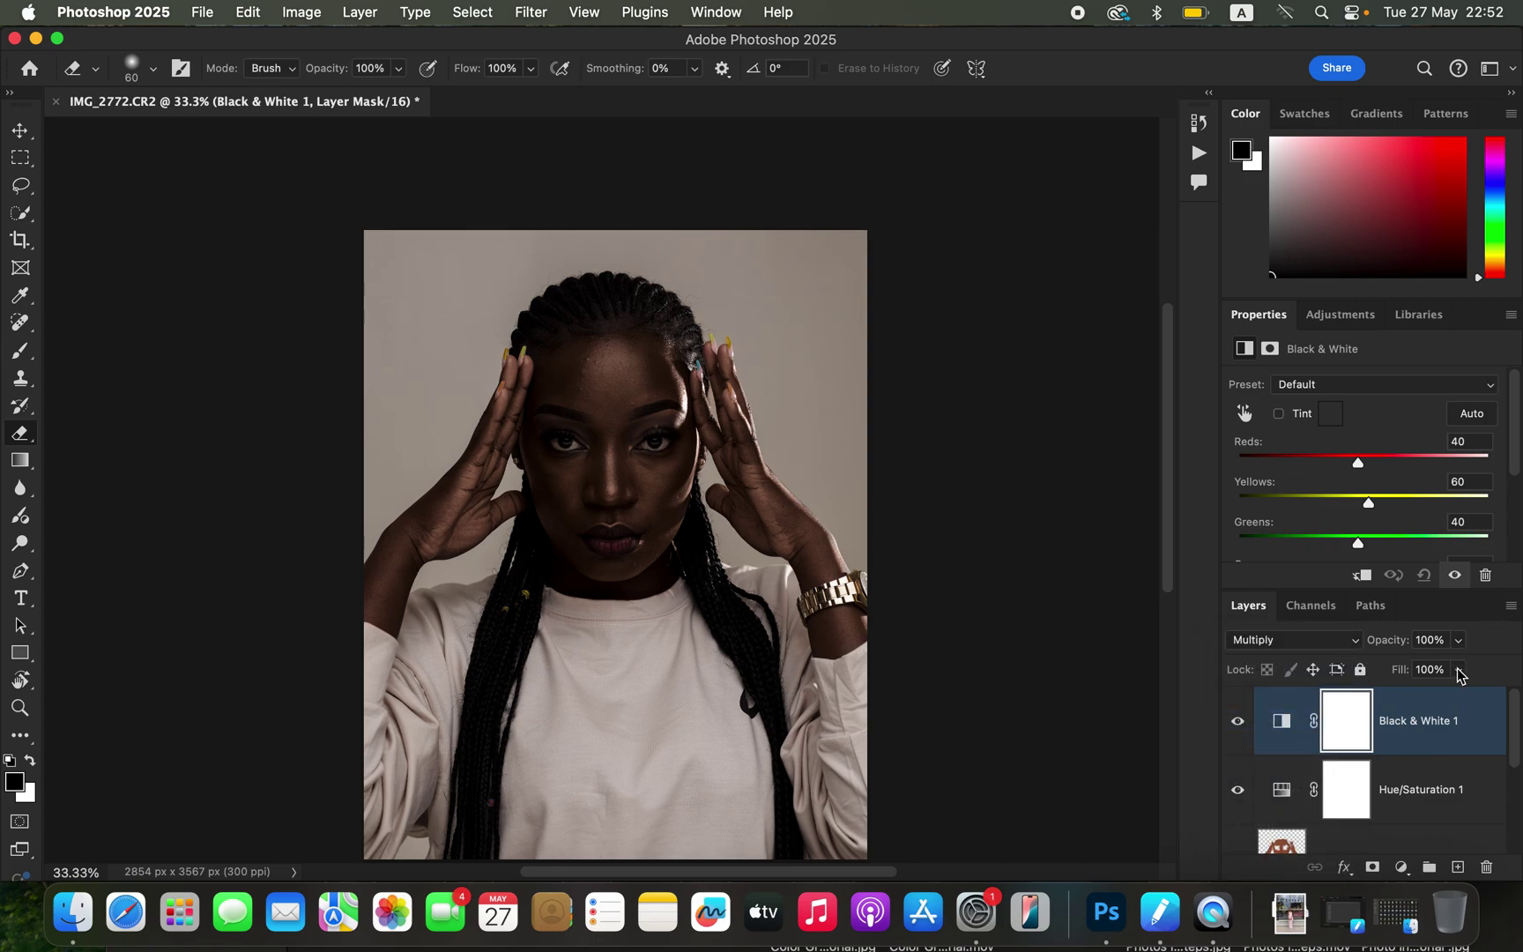
pyautogui.moveTo(1459, 642); pyautogui.dragTo(1375, 671)
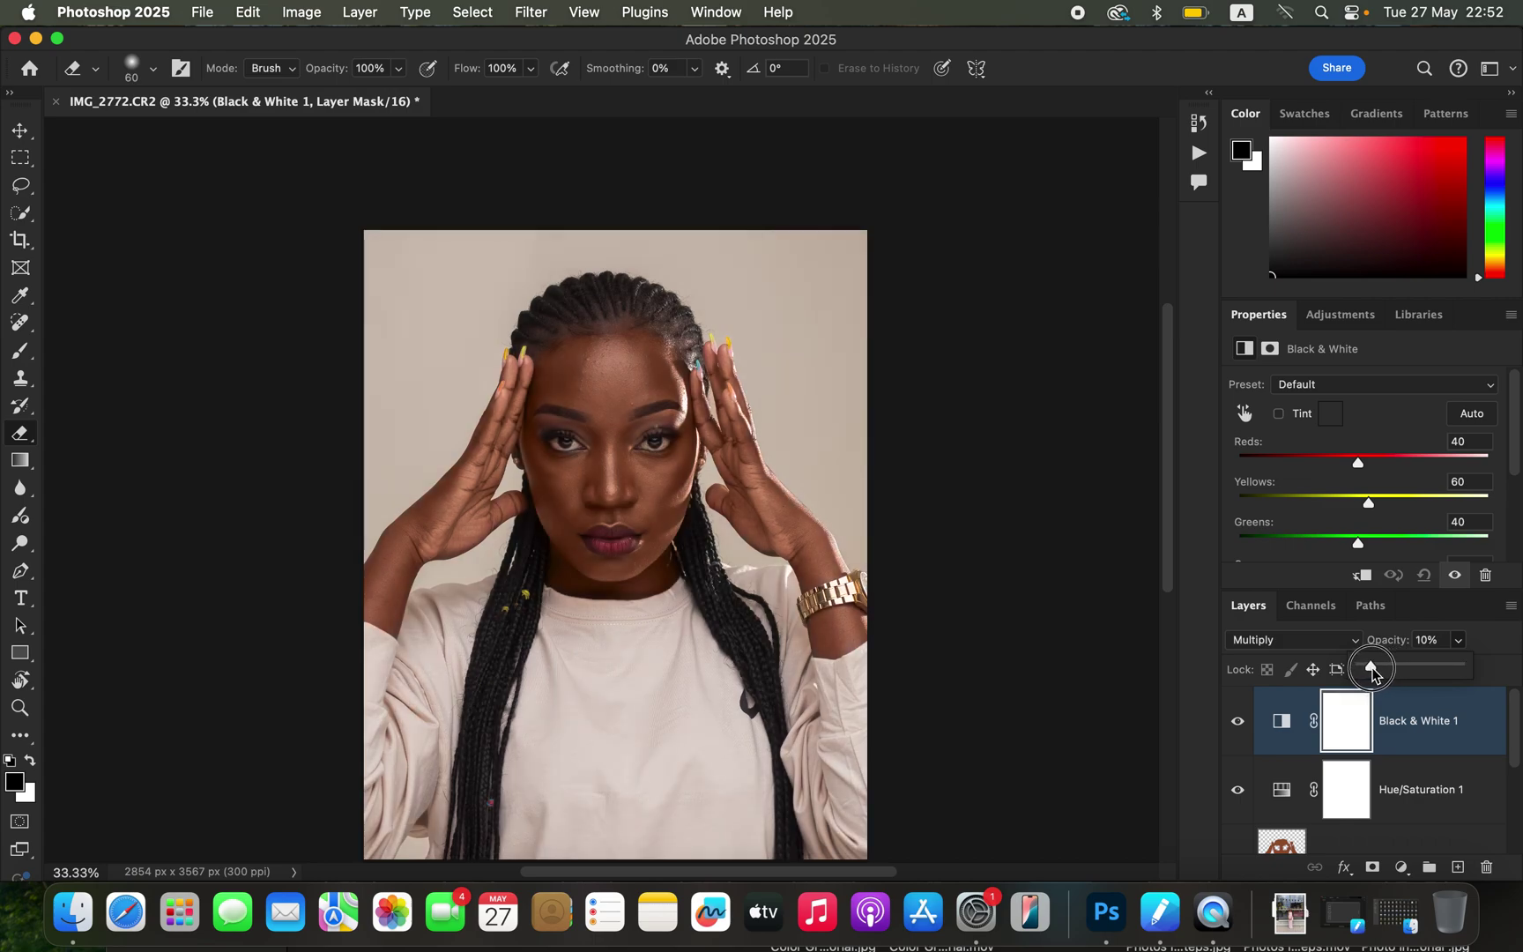
pyautogui.moveTo(1373, 668); pyautogui.dragTo(1371, 668)
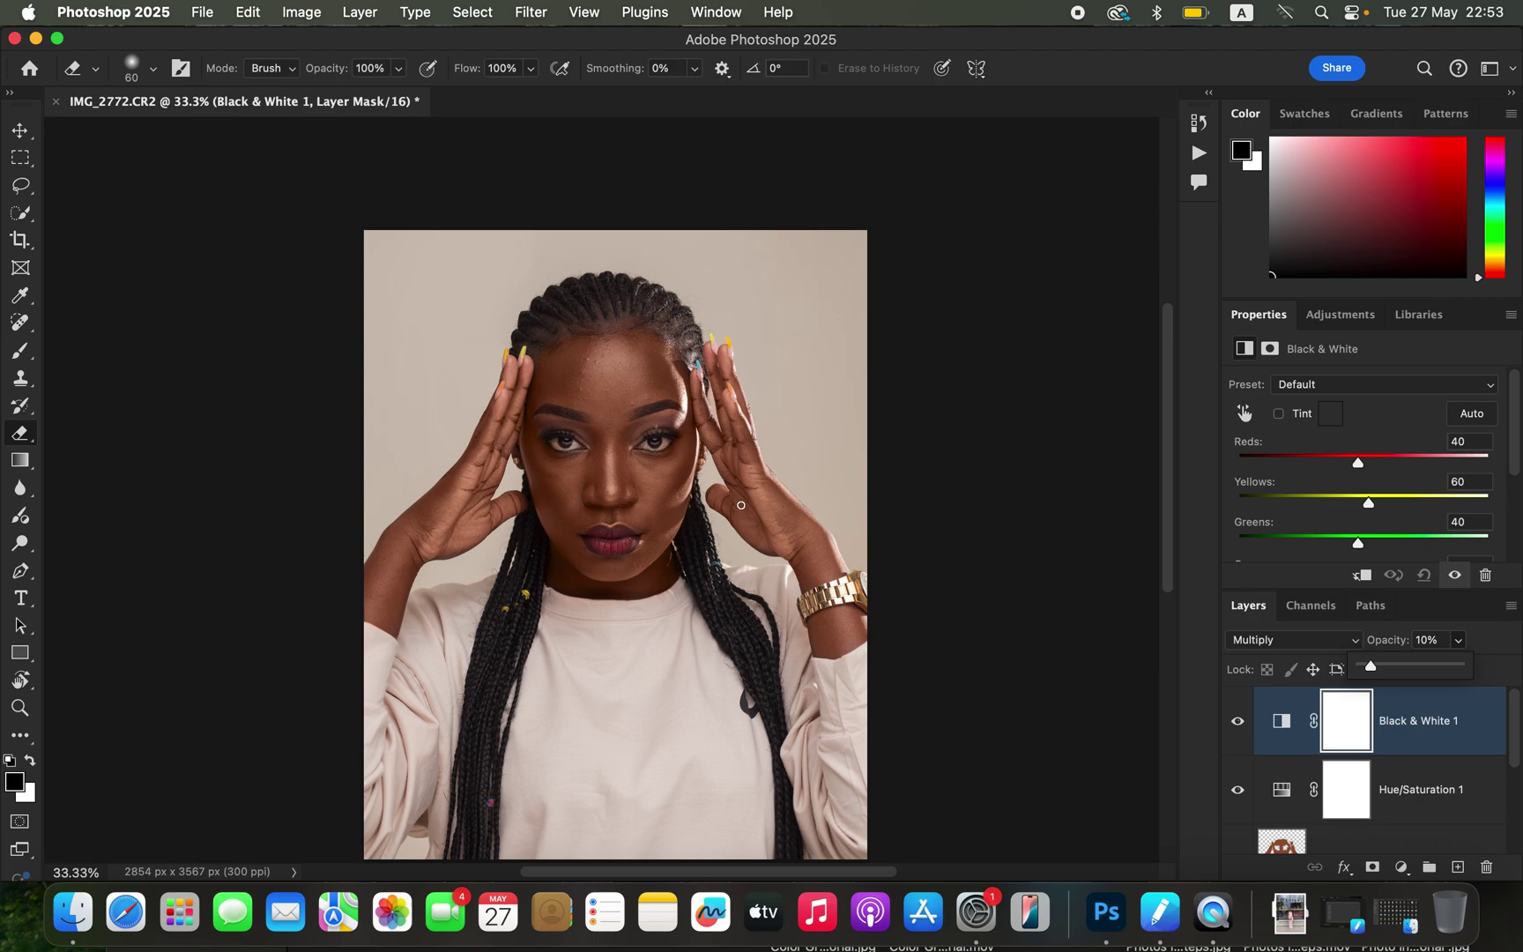
# Add a Selective Color adjustment layer and set the Whites to maximum cyan, magenta -1% and yellow +13%
pyautogui.click(1401, 873)
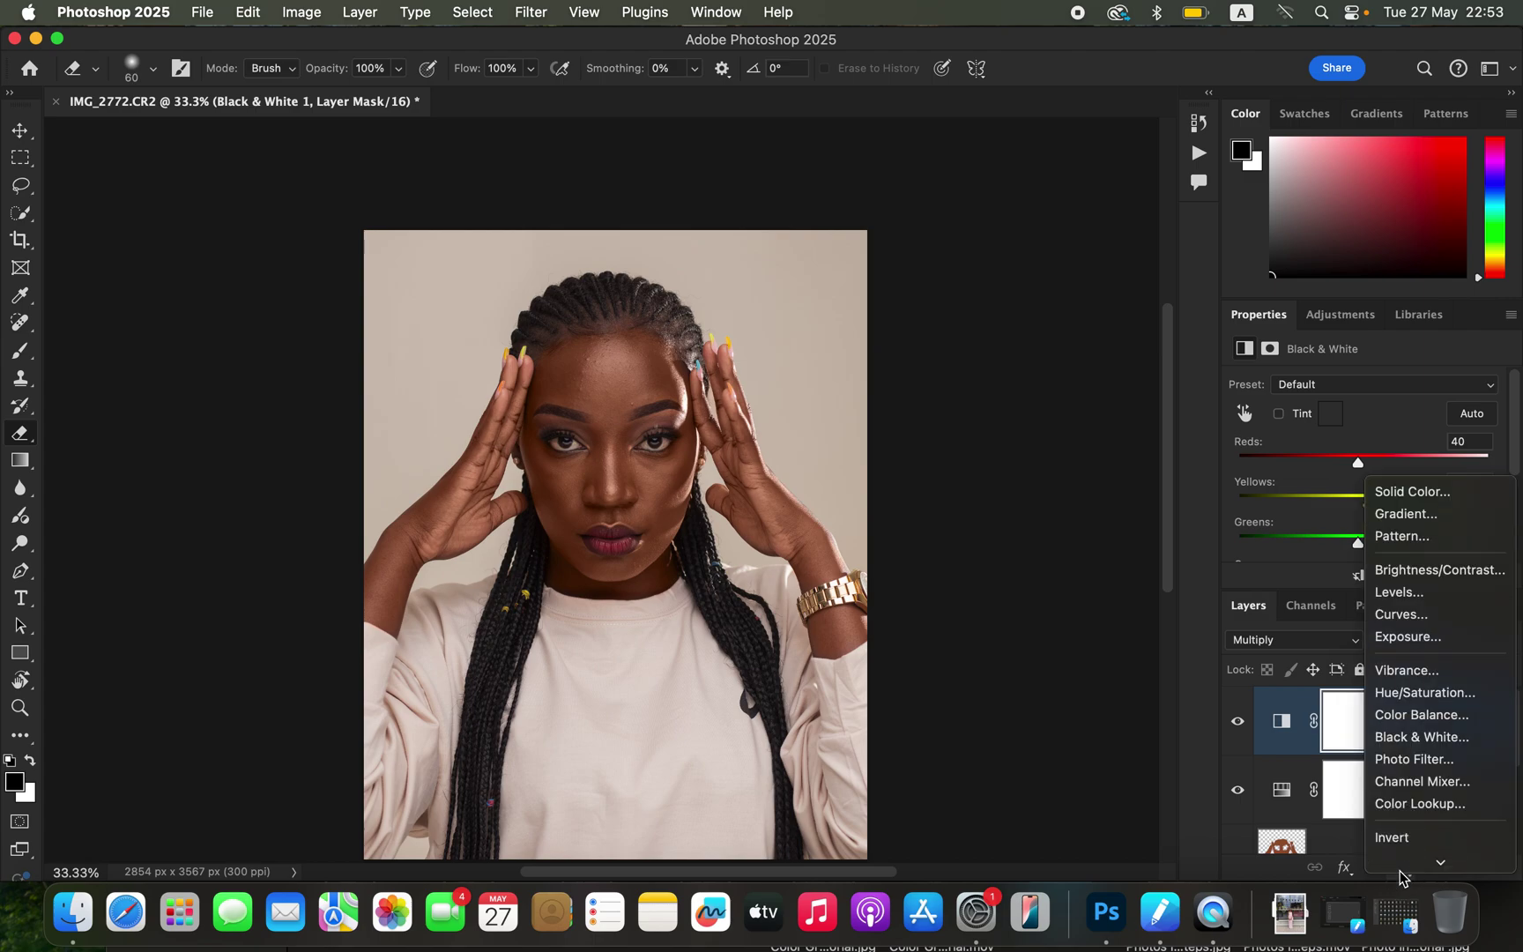
pyautogui.click(1419, 873)
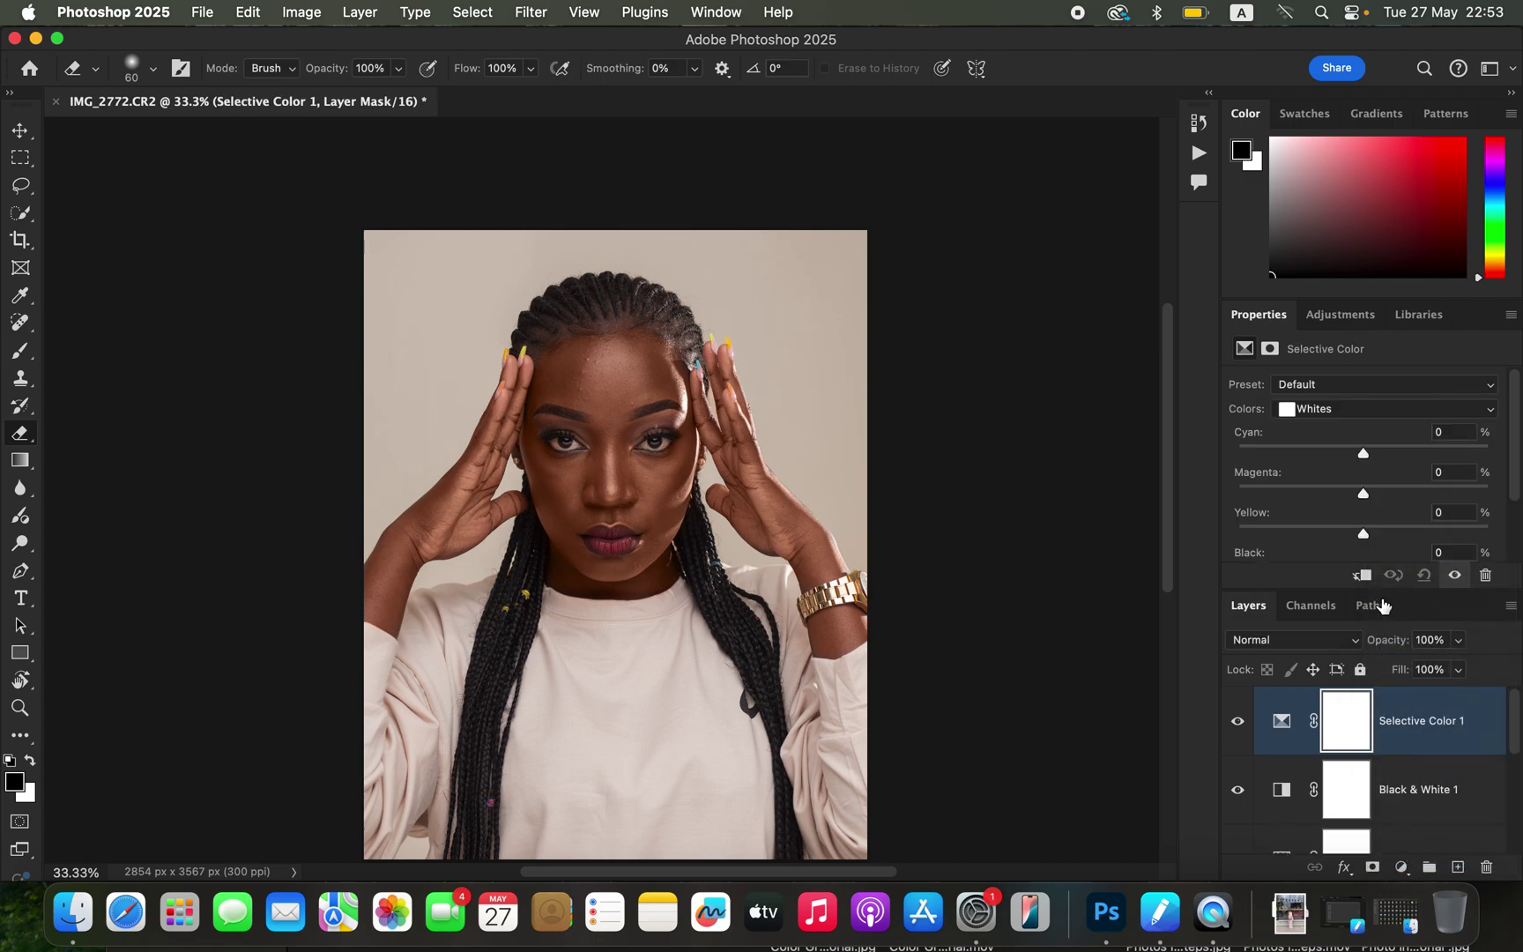
pyautogui.click(1343, 416)
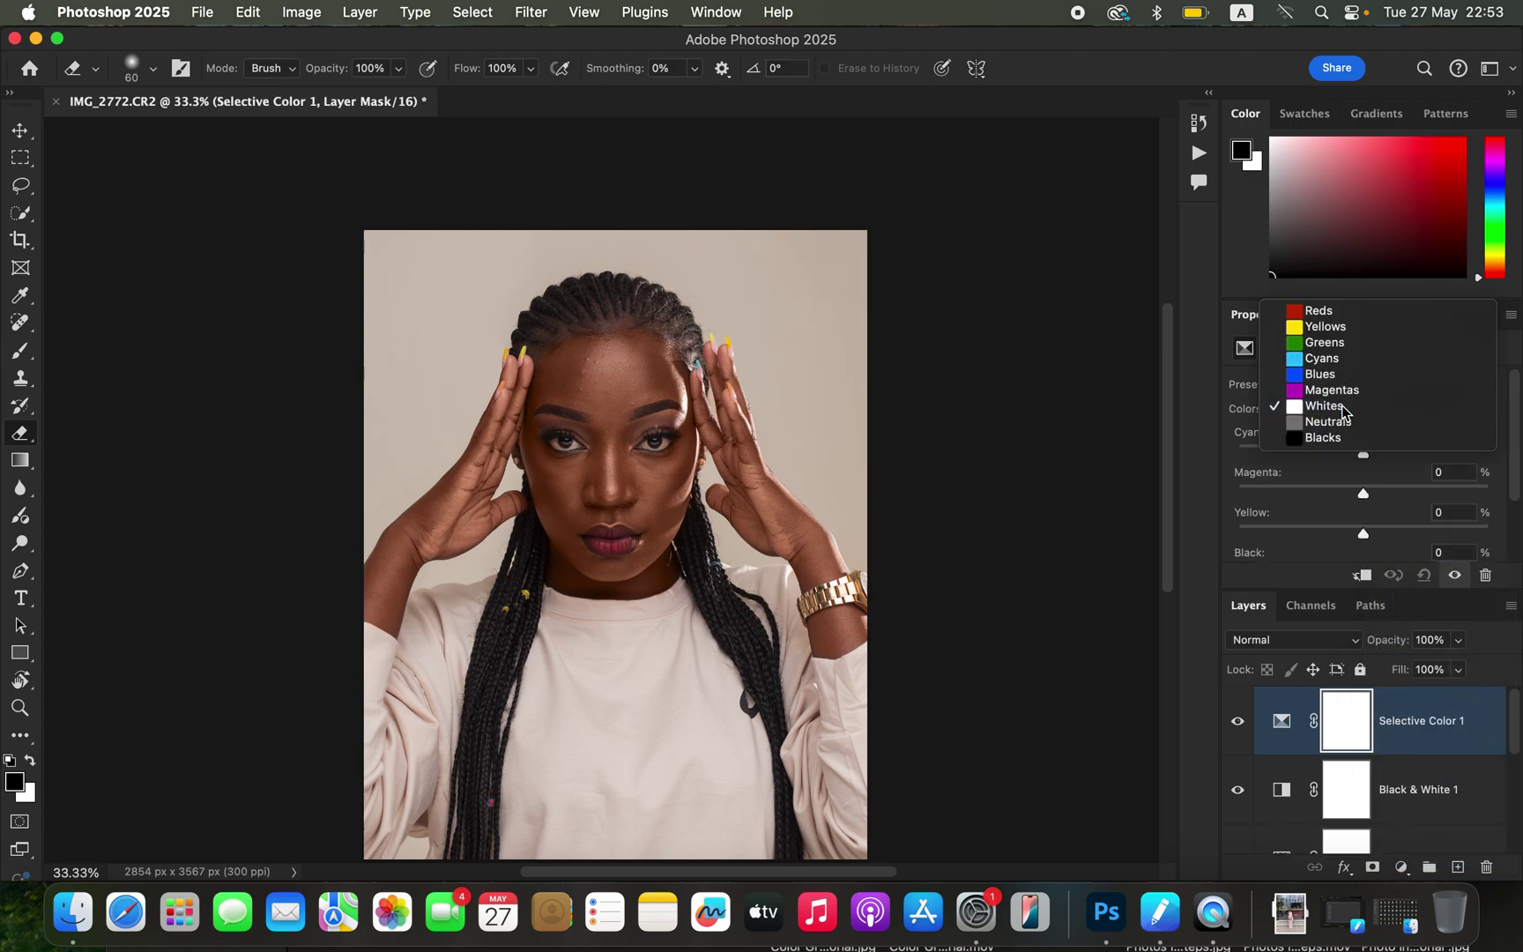
pyautogui.click(1347, 417)
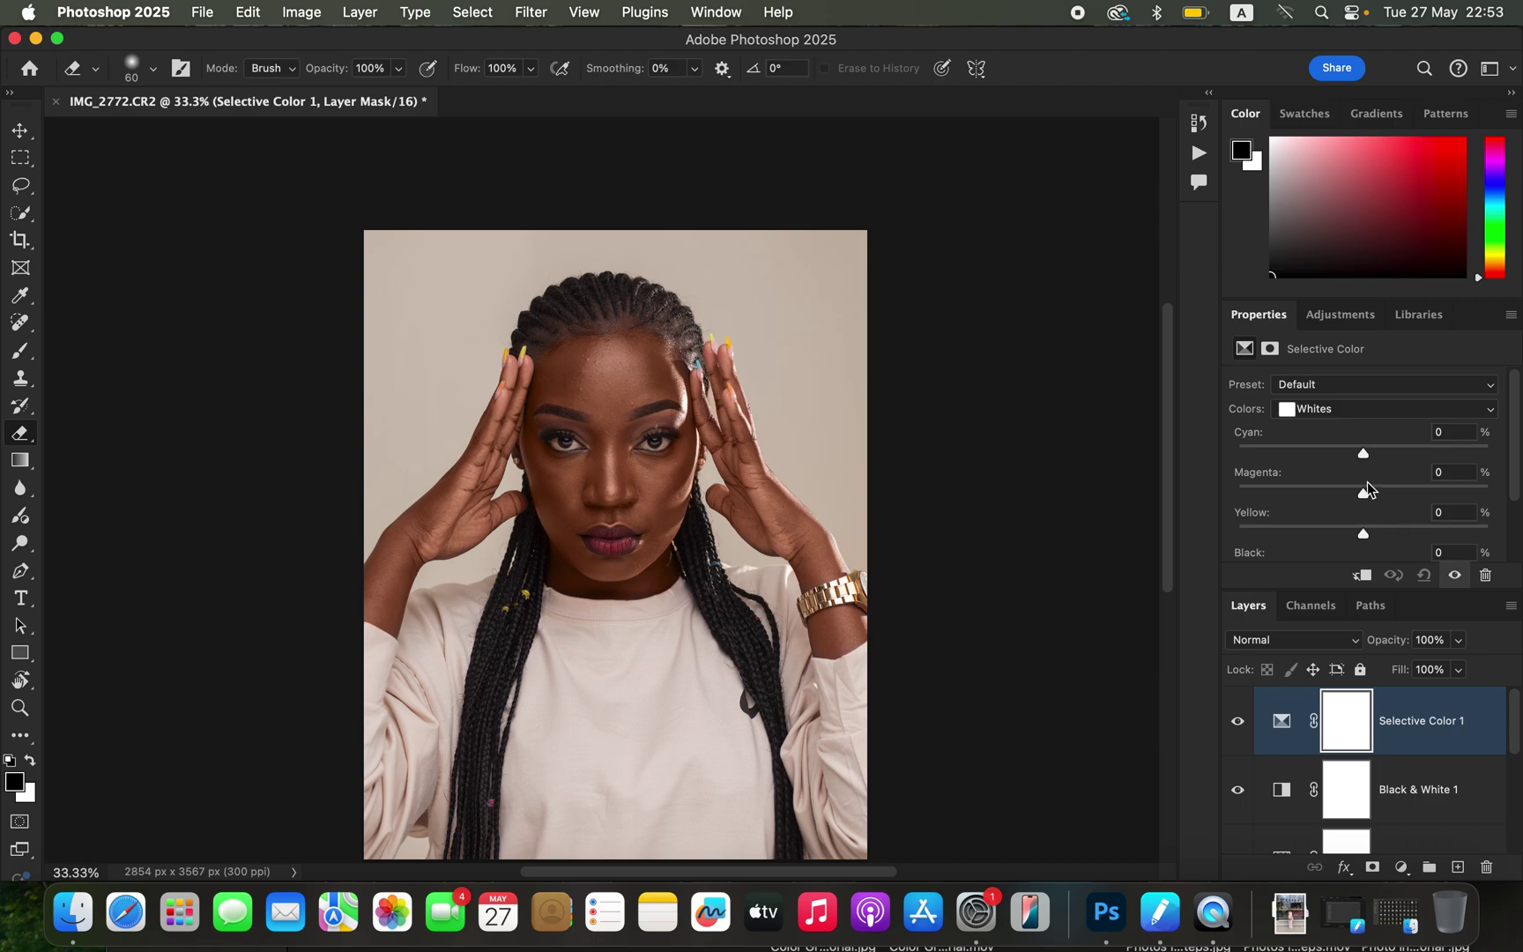
pyautogui.moveTo(1370, 455); pyautogui.dragTo(1507, 456)
pyautogui.moveTo(1364, 532); pyautogui.dragTo(1366, 495)
# Raise the cyan of the Blacks slightly in the Selective Color adjustment
pyautogui.click(1359, 411)
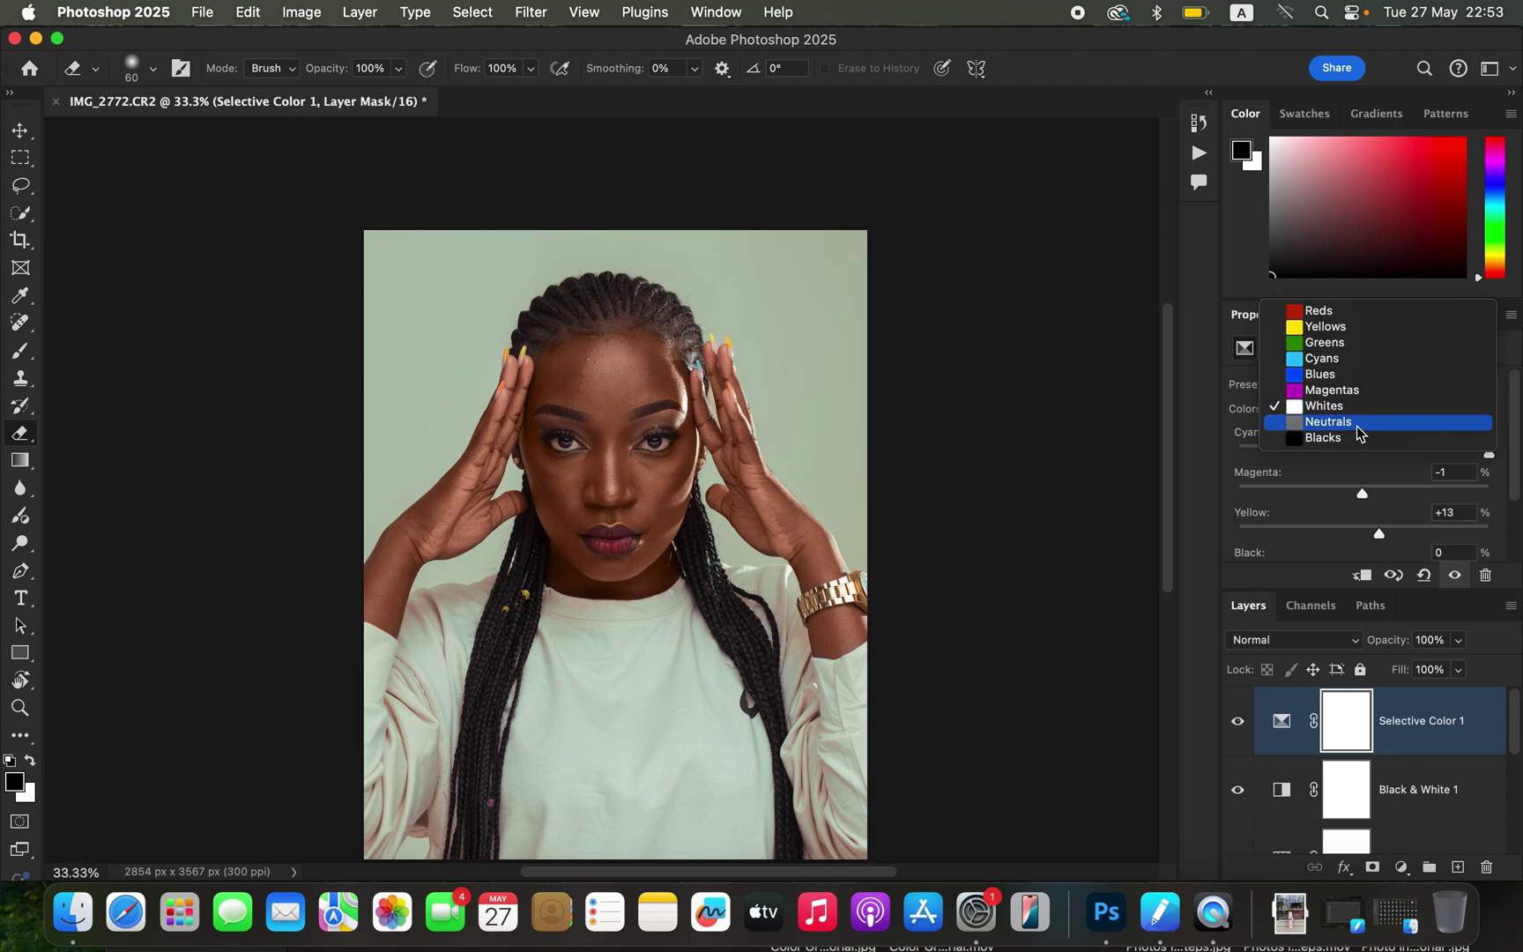
pyautogui.click(1358, 439)
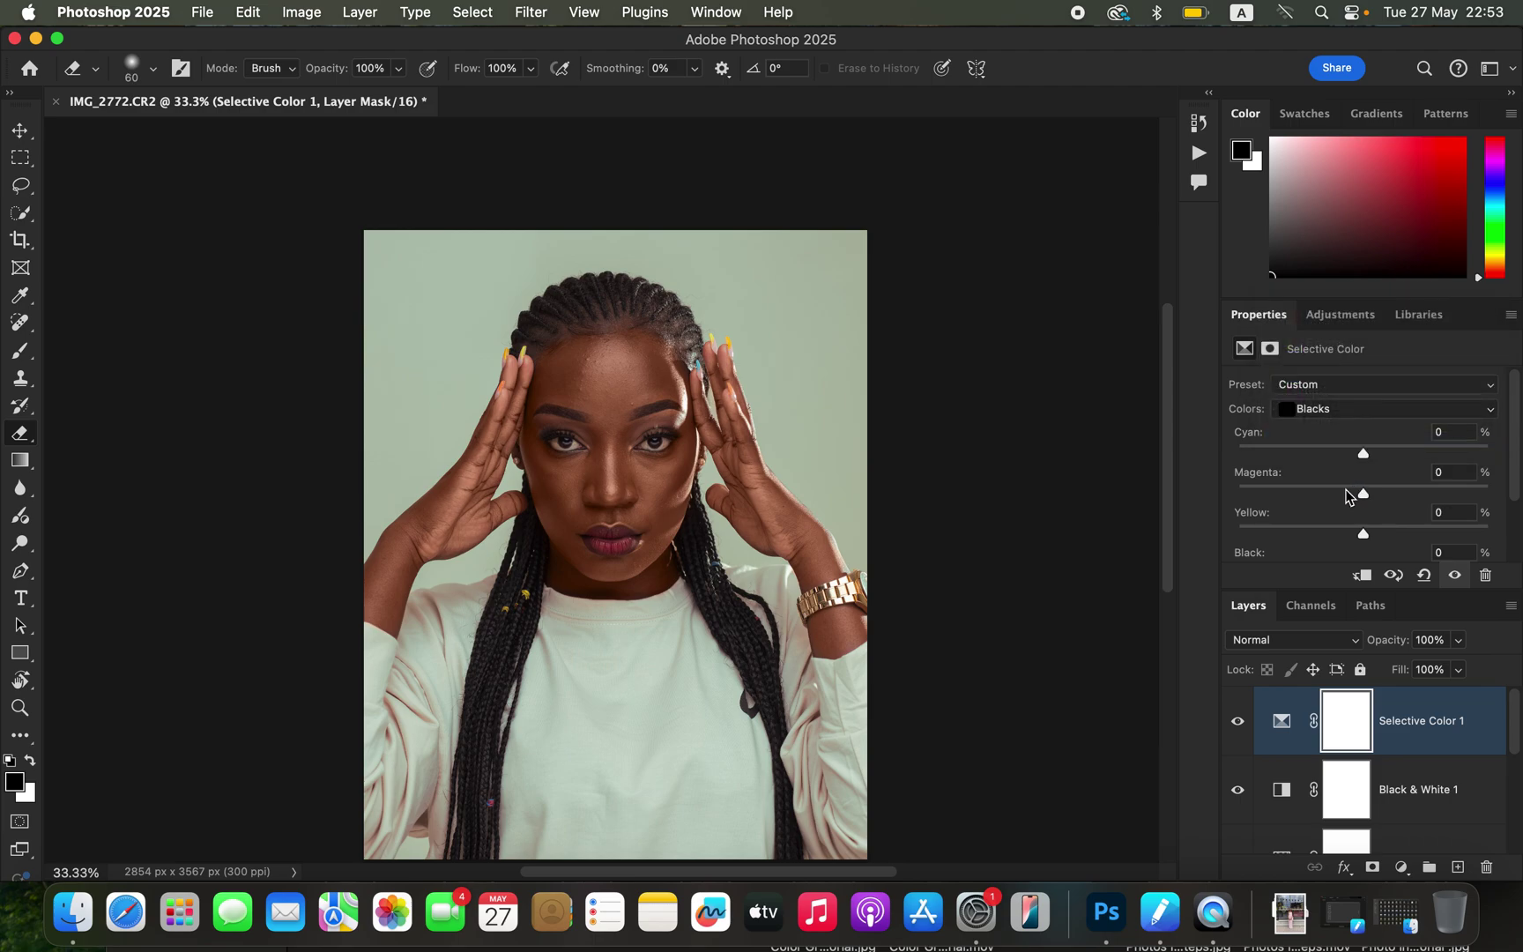
pyautogui.moveTo(1366, 453); pyautogui.dragTo(1373, 455)
# Add a Photo Filter adjustment layer using Cooling Filter (82) at 3% density
pyautogui.click(1400, 870)
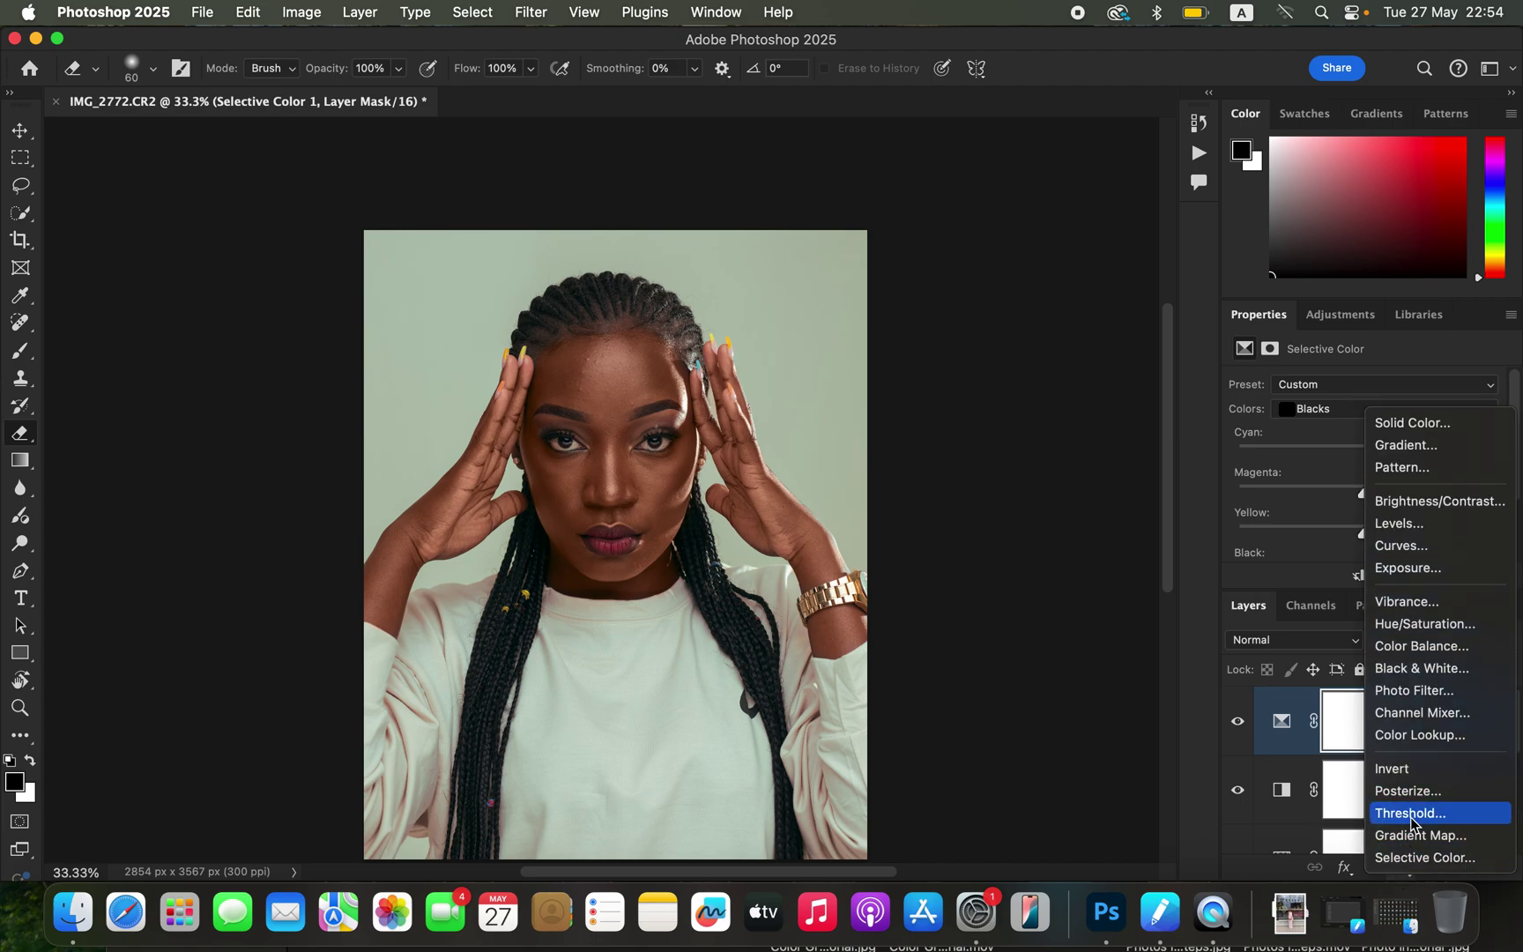
pyautogui.click(1421, 693)
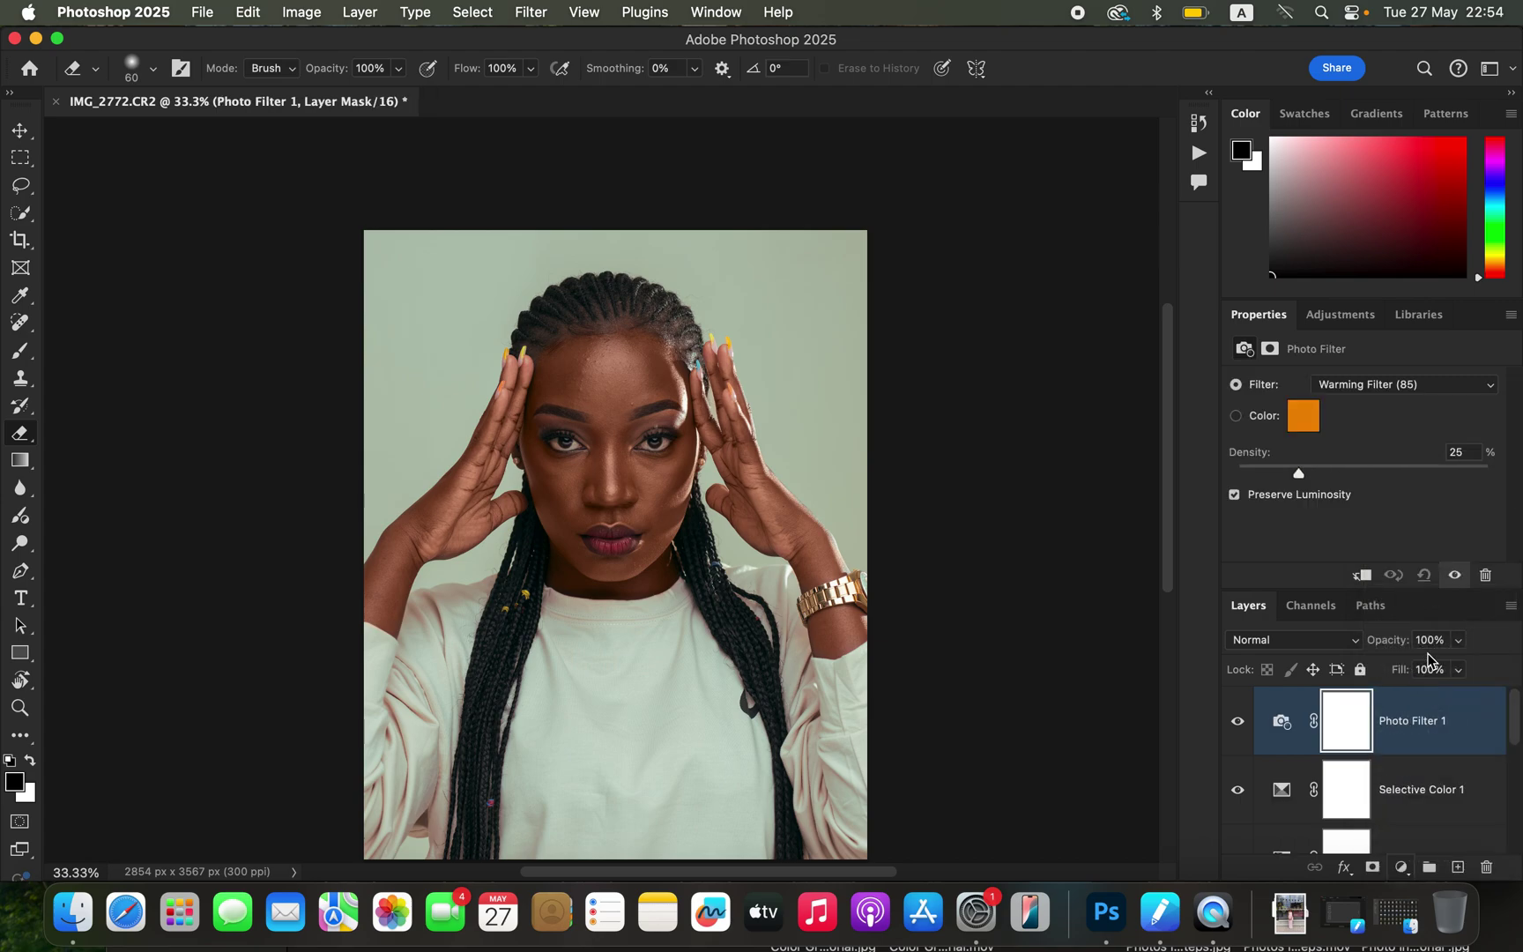
pyautogui.click(1374, 396)
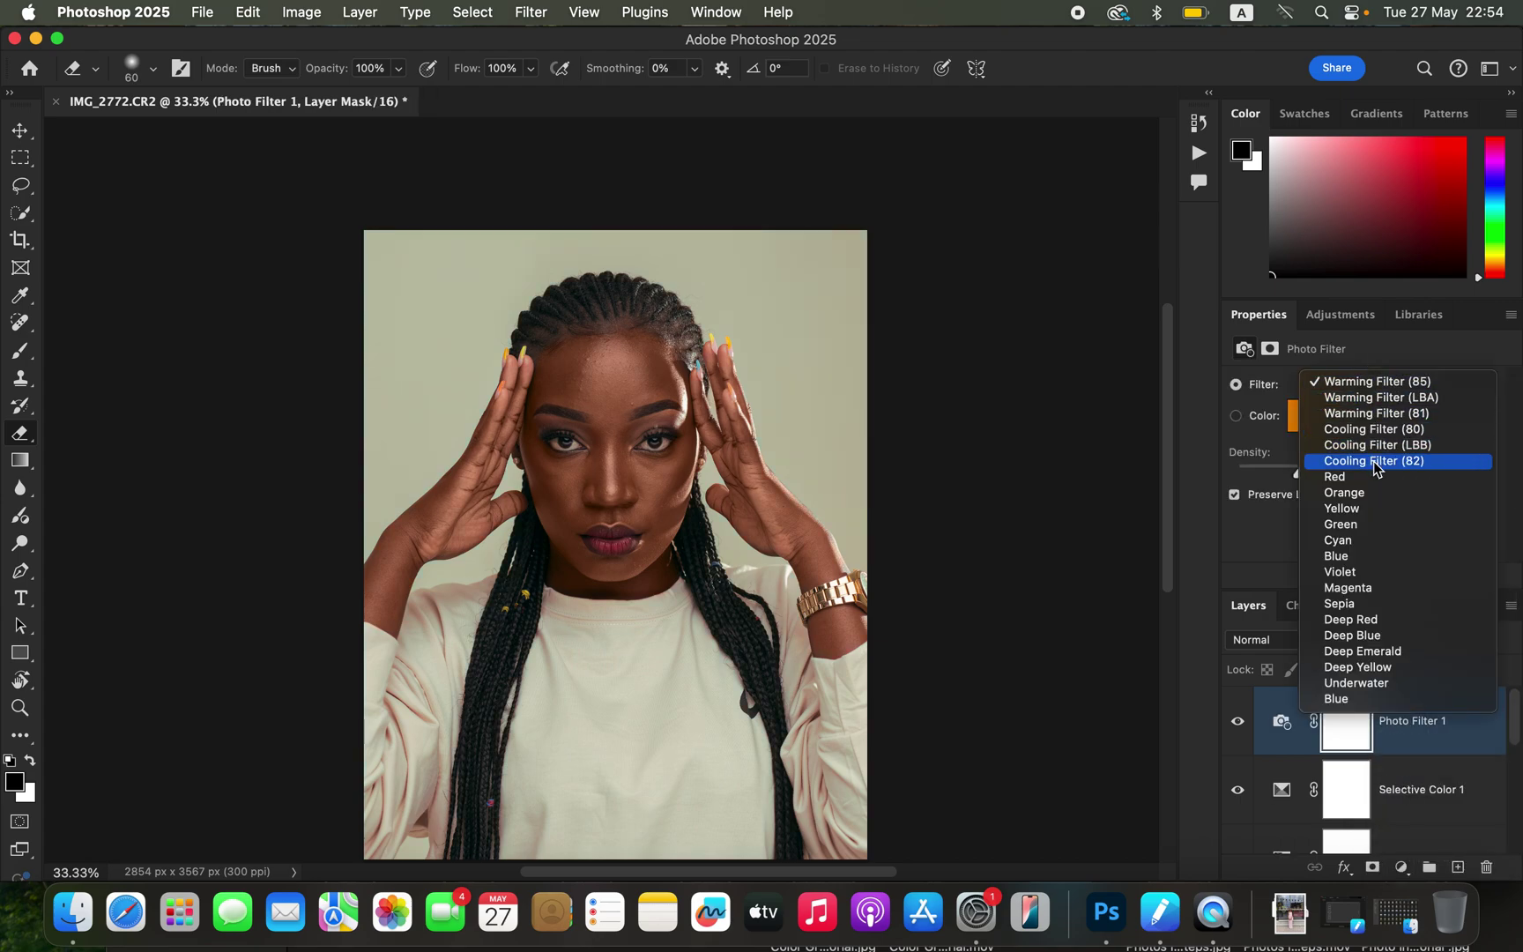
pyautogui.click(1374, 461)
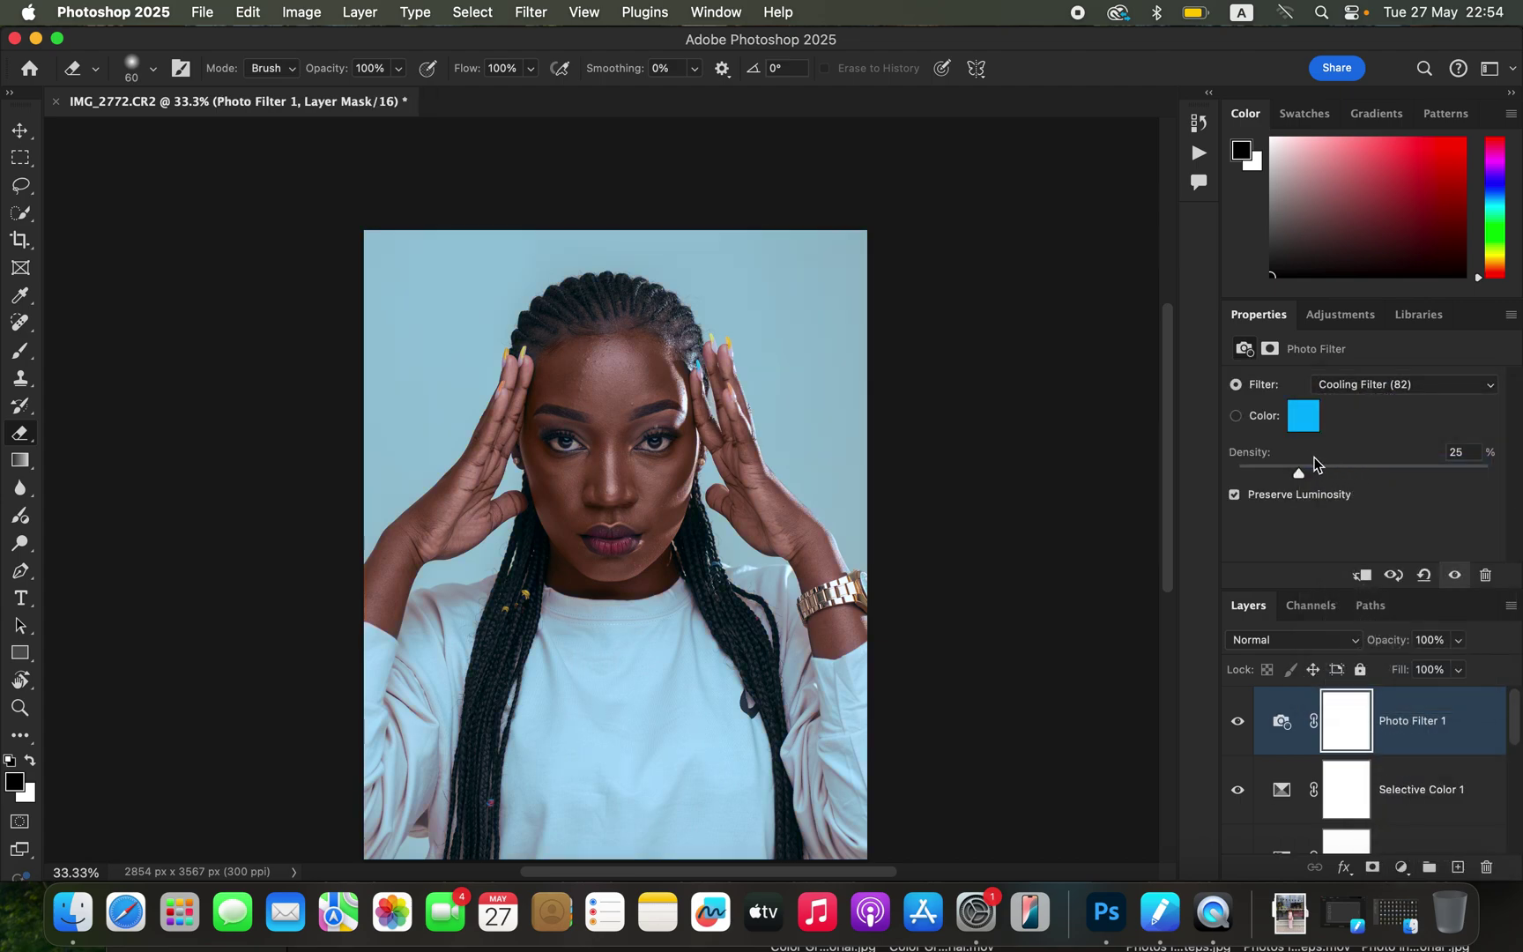
pyautogui.moveTo(1275, 476); pyautogui.dragTo(1248, 479)
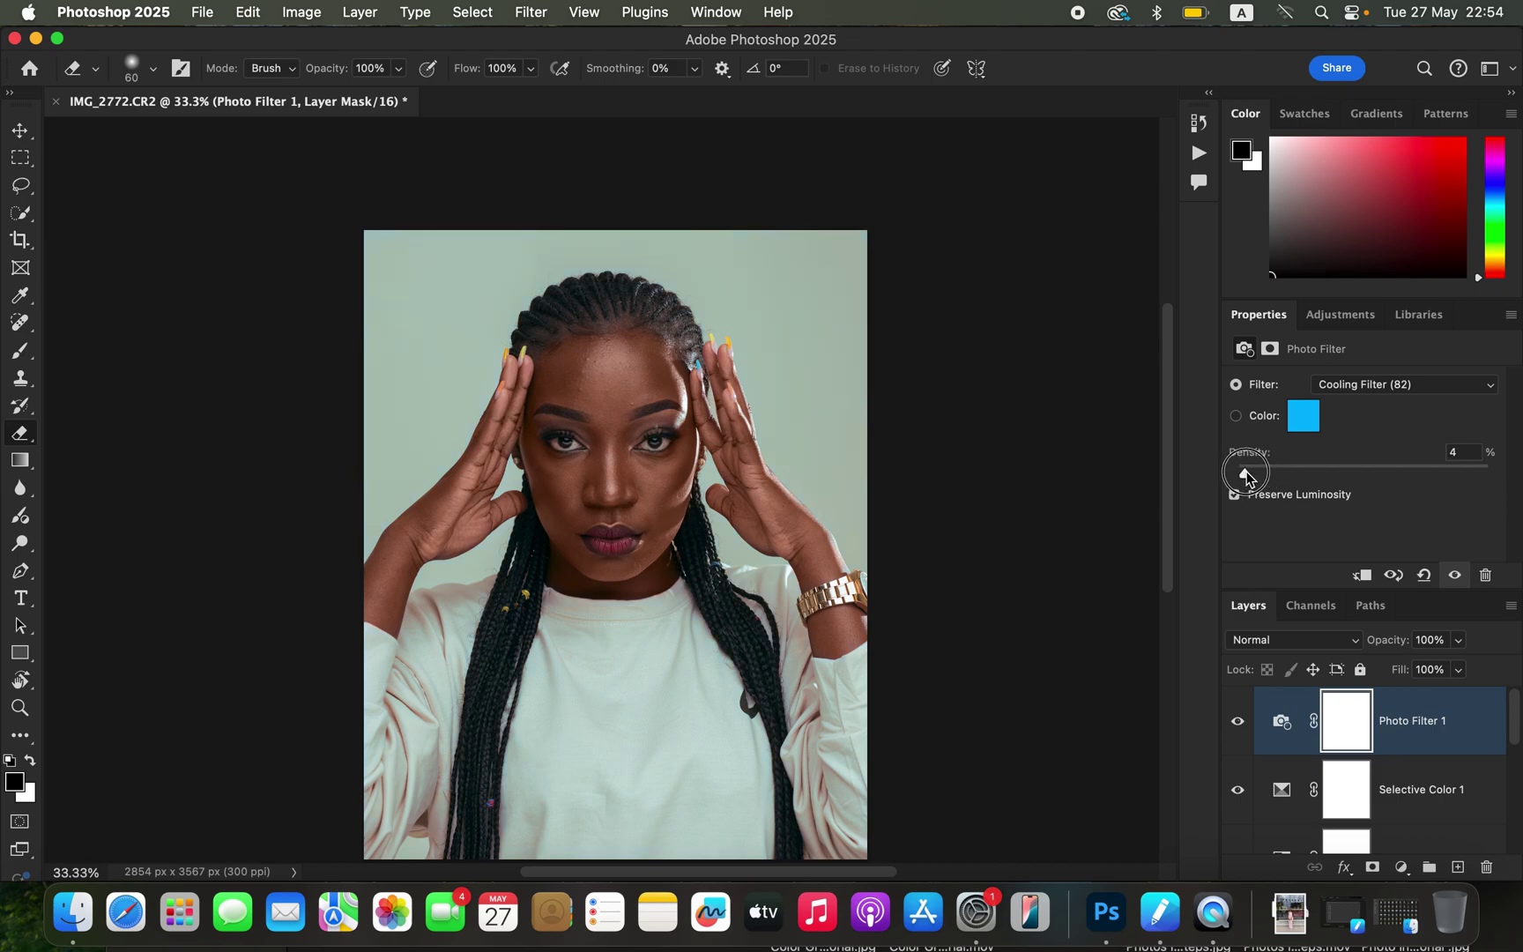
pyautogui.moveTo(1246, 471); pyautogui.dragTo(1245, 473)
# Add a Hue/Saturation adjustment layer and set the lightness of the Reds to -11
pyautogui.click(1401, 869)
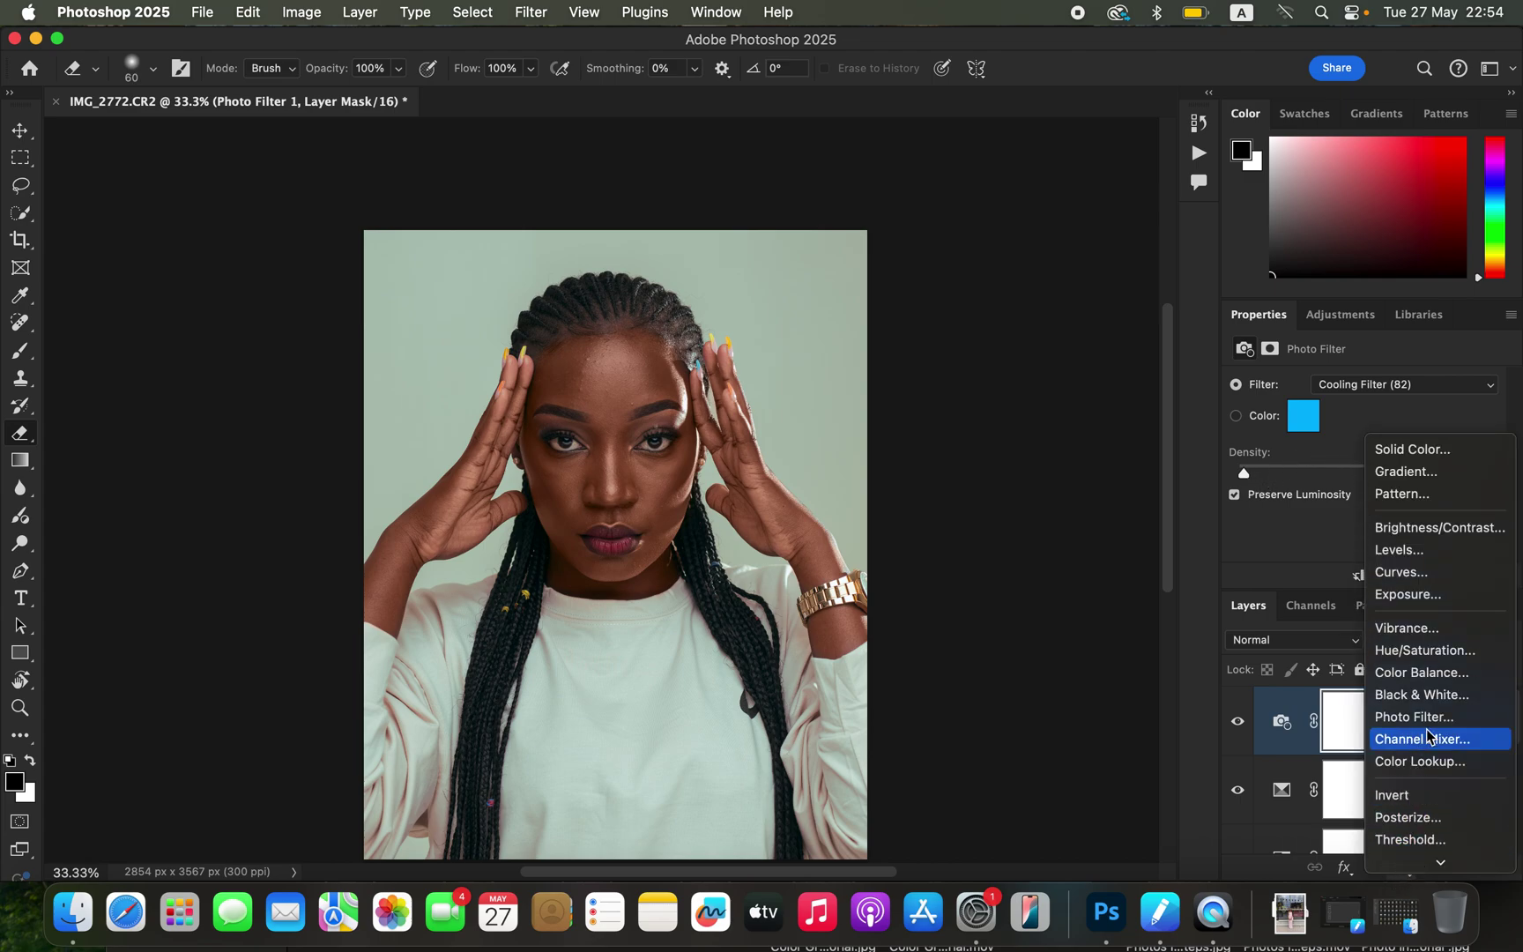
pyautogui.click(1430, 653)
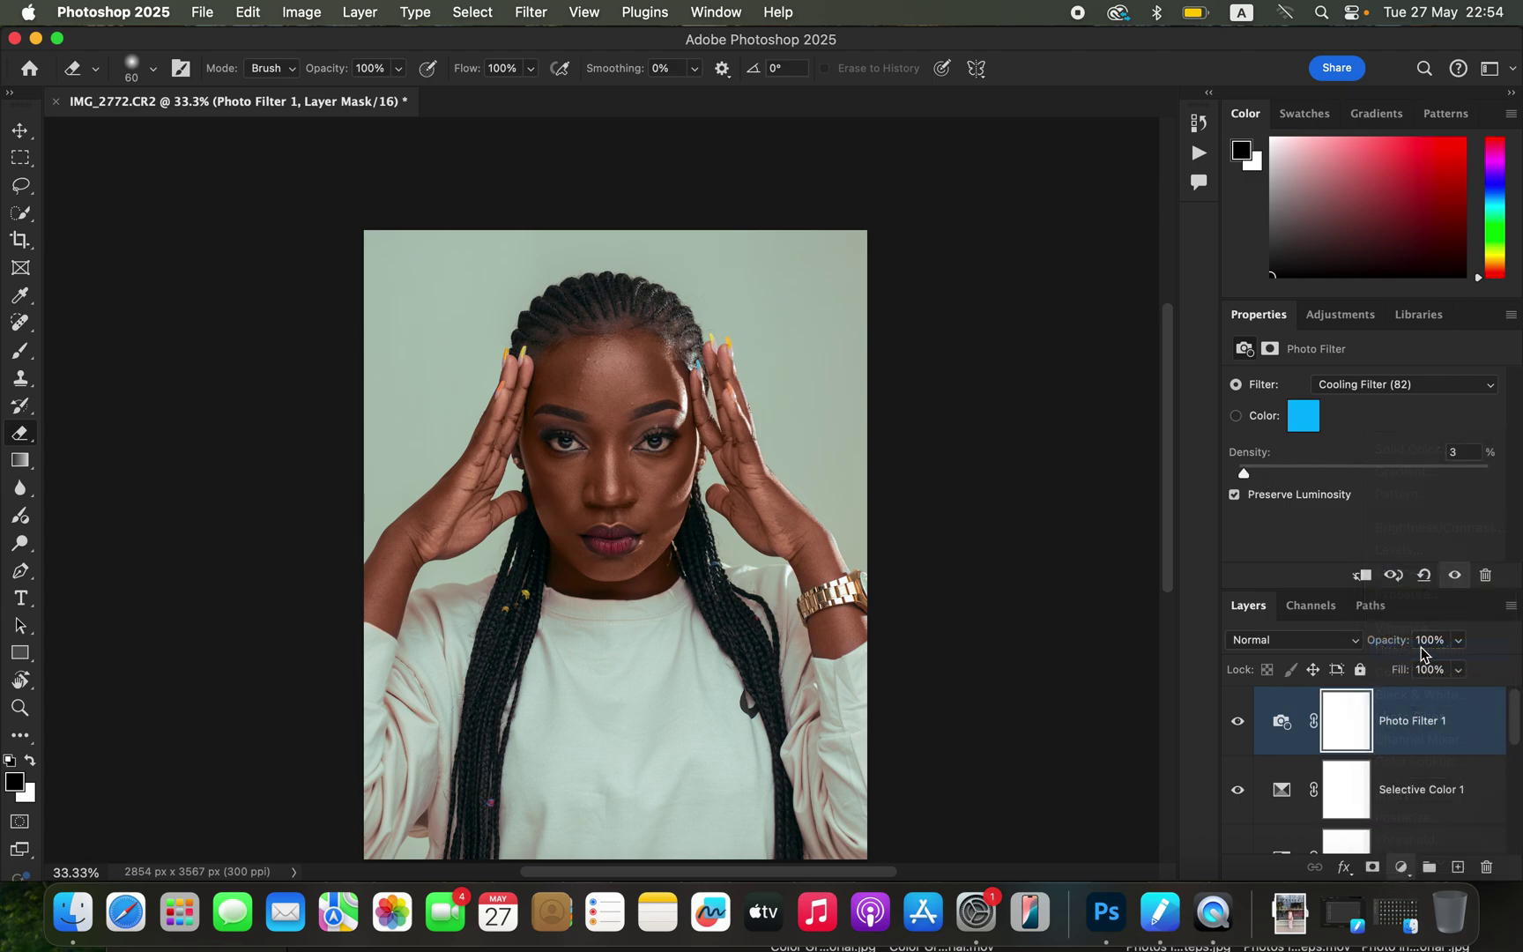
pyautogui.click(1358, 416)
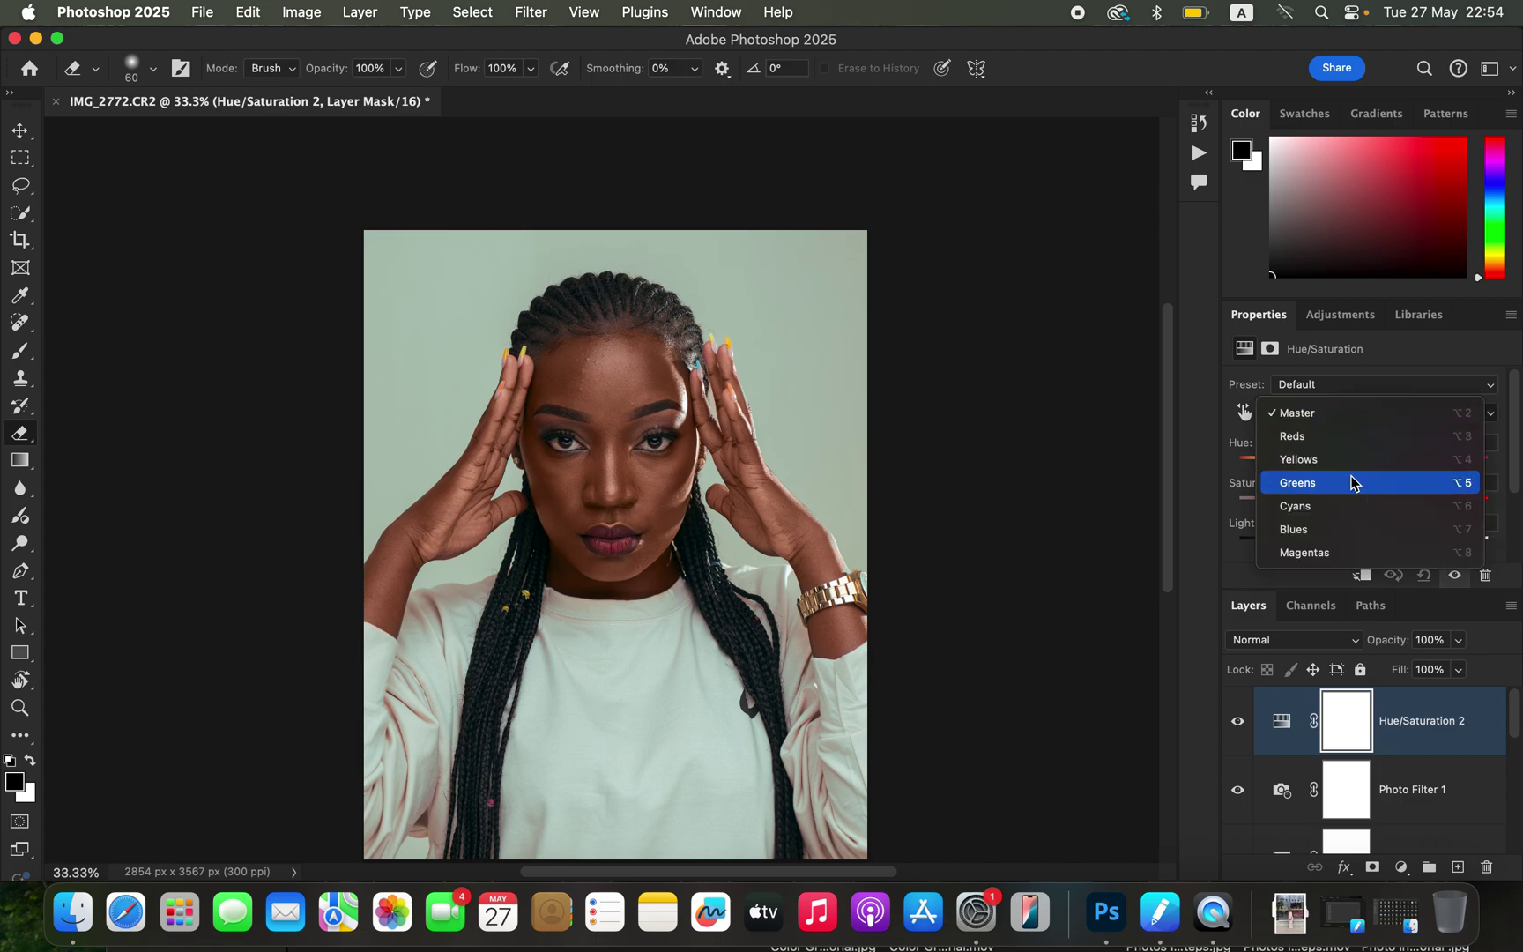
pyautogui.click(1352, 437)
pyautogui.moveTo(1362, 542); pyautogui.dragTo(1351, 547)
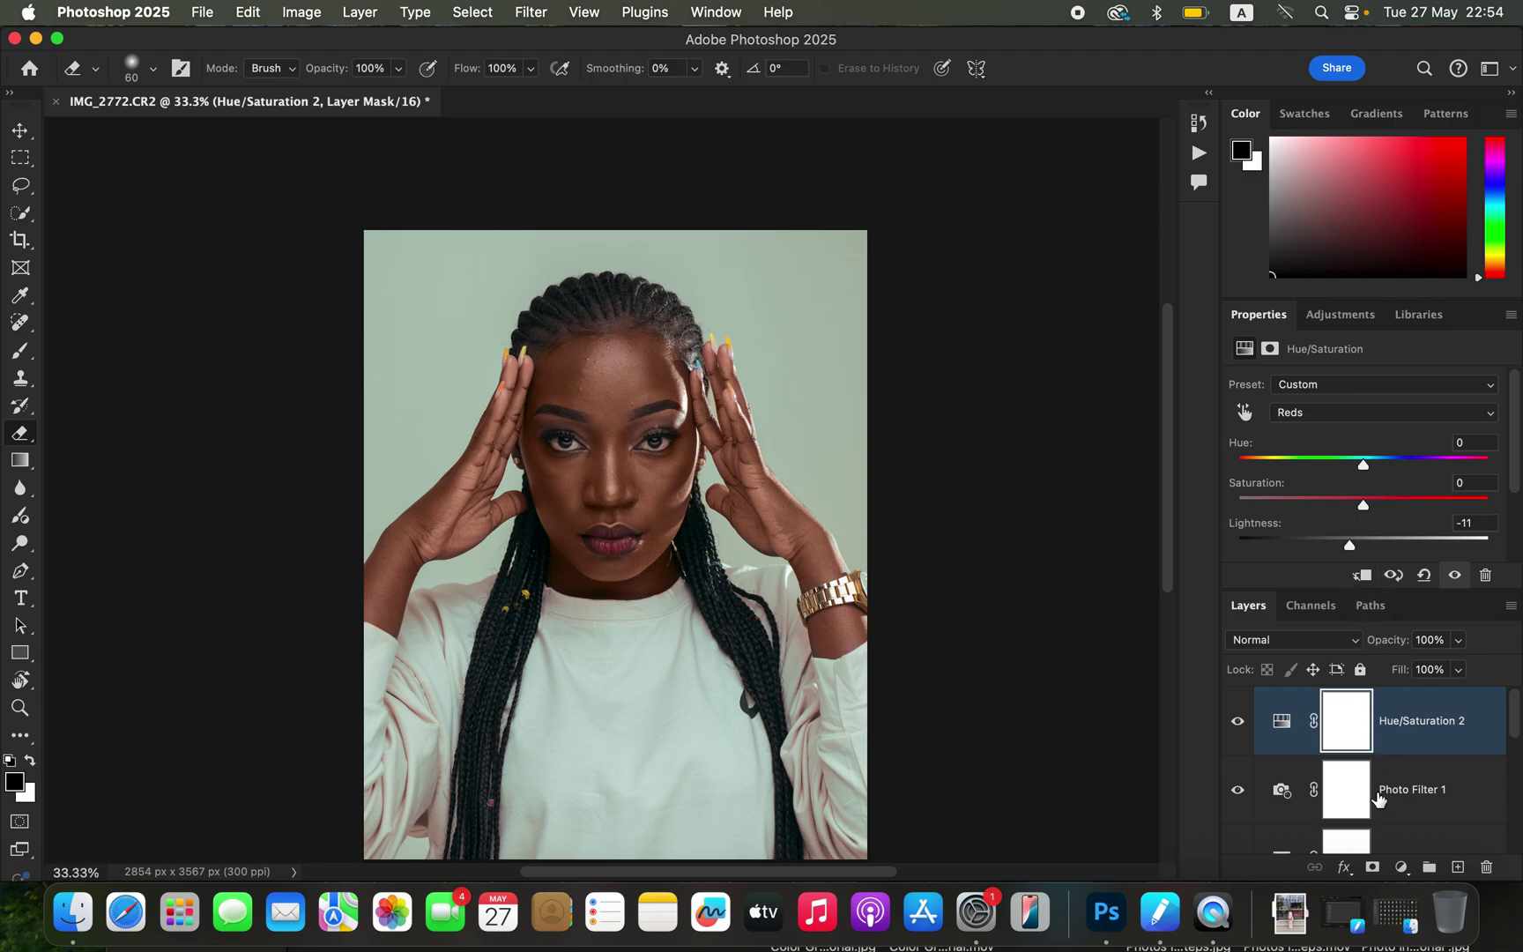
# Add a Color Balance adjustment layer and shift the Midtones slightly toward cyan, with Magenta-Green at +1 and Yellow-Blue at -1
pyautogui.click(1401, 868)
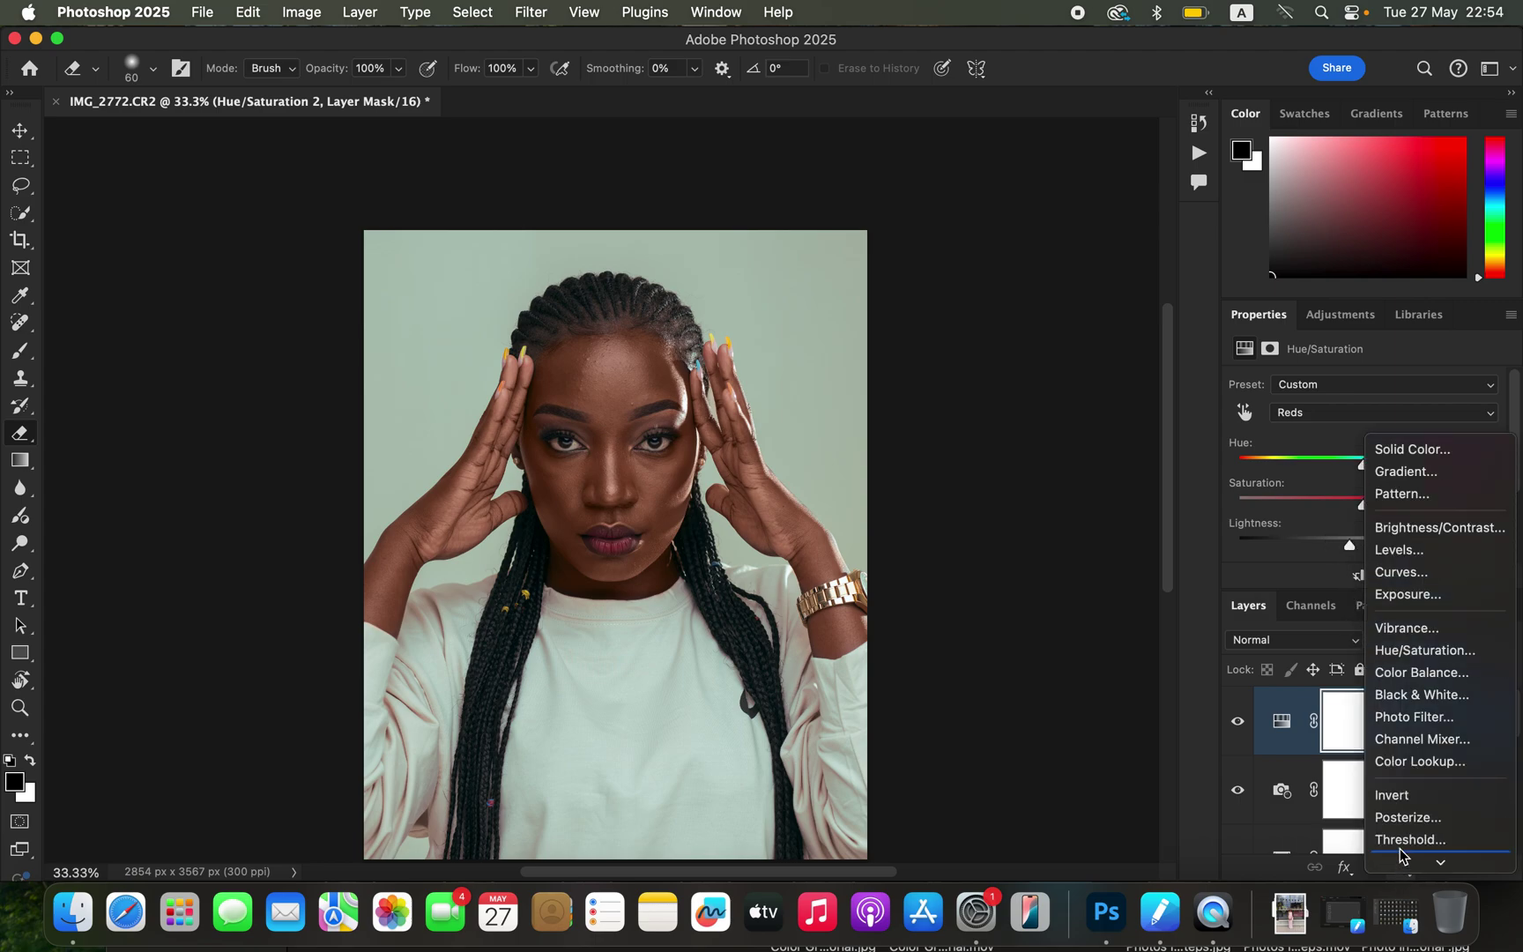
pyautogui.click(1429, 679)
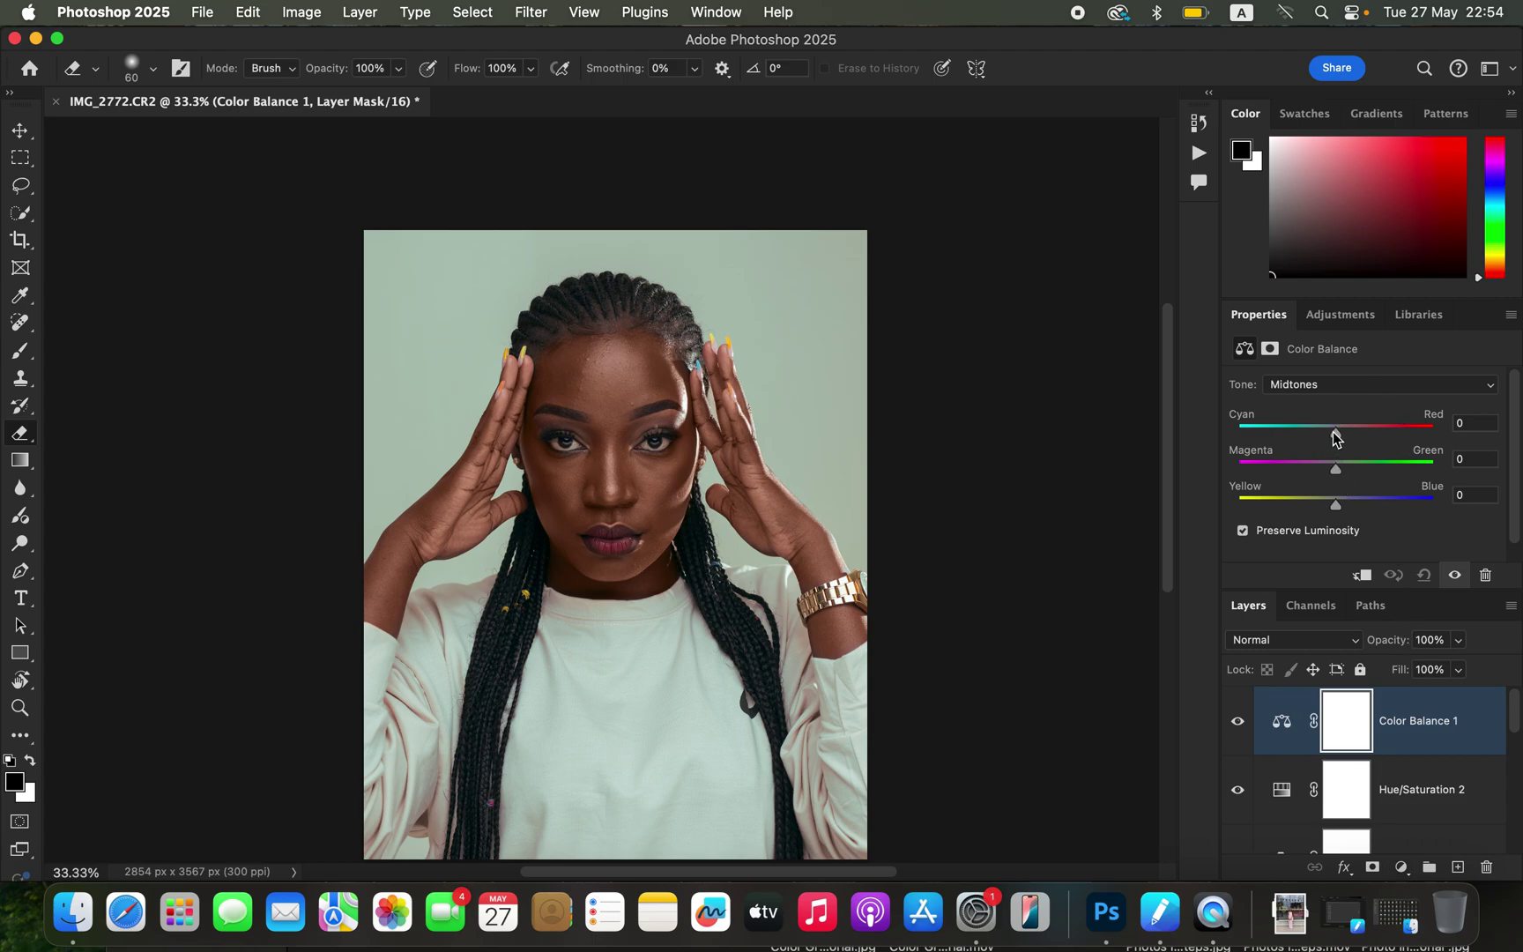
pyautogui.moveTo(1337, 438)
pyautogui.mouseDown()
pyautogui.moveTo(1319, 435)
pyautogui.moveTo(1336, 444)
pyautogui.mouseUp()
pyautogui.moveTo(1341, 476); pyautogui.dragTo(1338, 471)
pyautogui.moveTo(1337, 504); pyautogui.dragTo(1338, 509)
# Set the Color Balance Highlights to -1 for Cyan-Red and +2 for Magenta-Green
pyautogui.click(1358, 383)
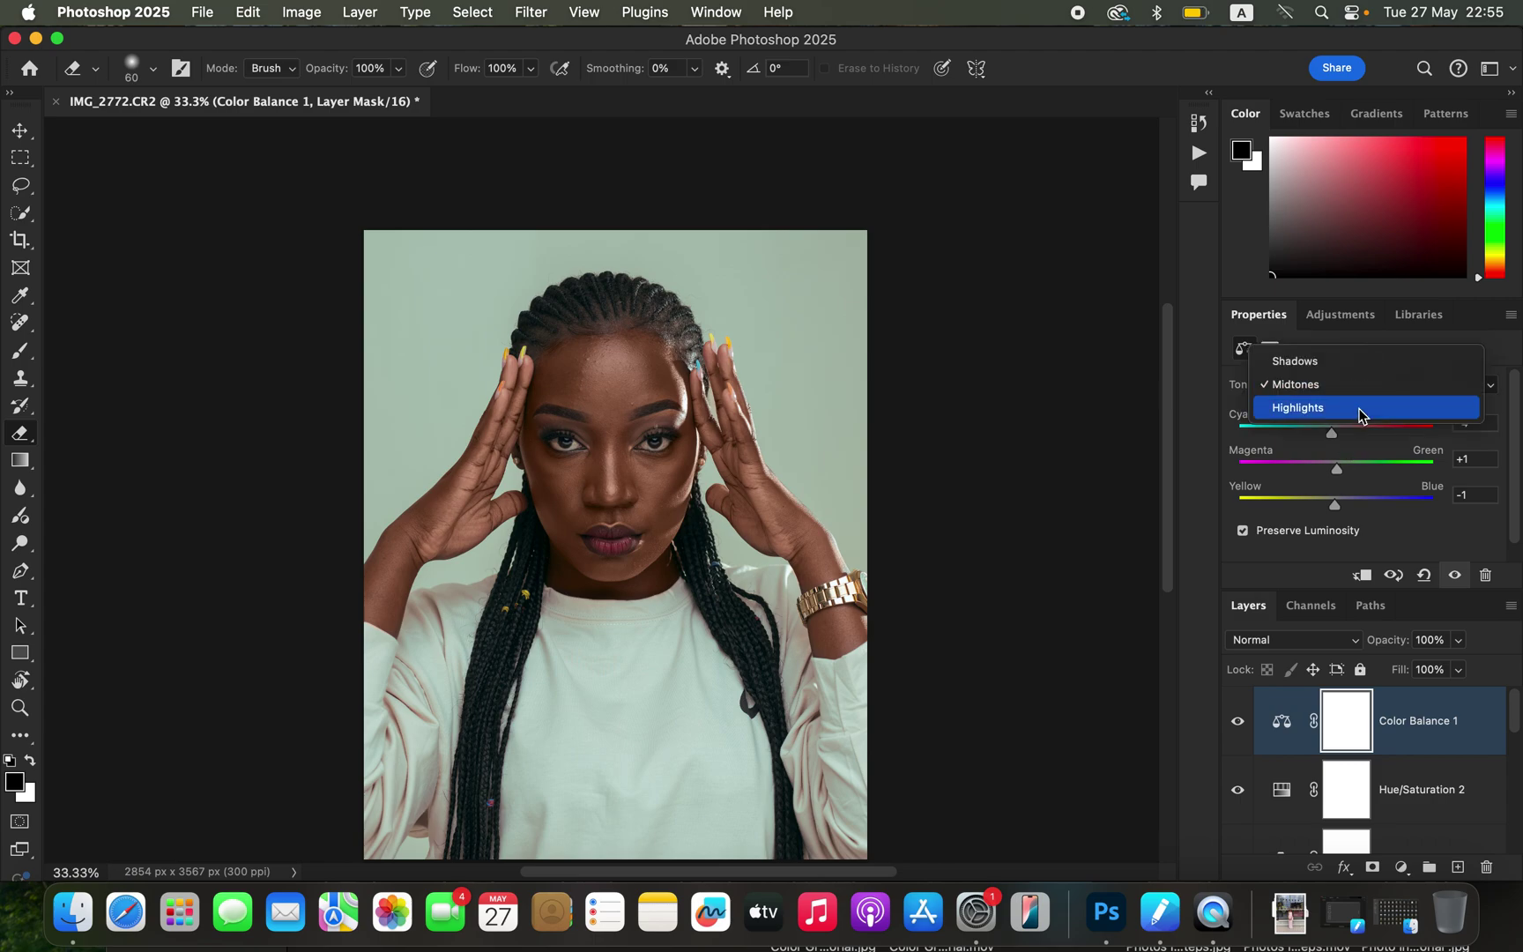
pyautogui.click(1359, 408)
pyautogui.moveTo(1338, 434); pyautogui.dragTo(1339, 469)
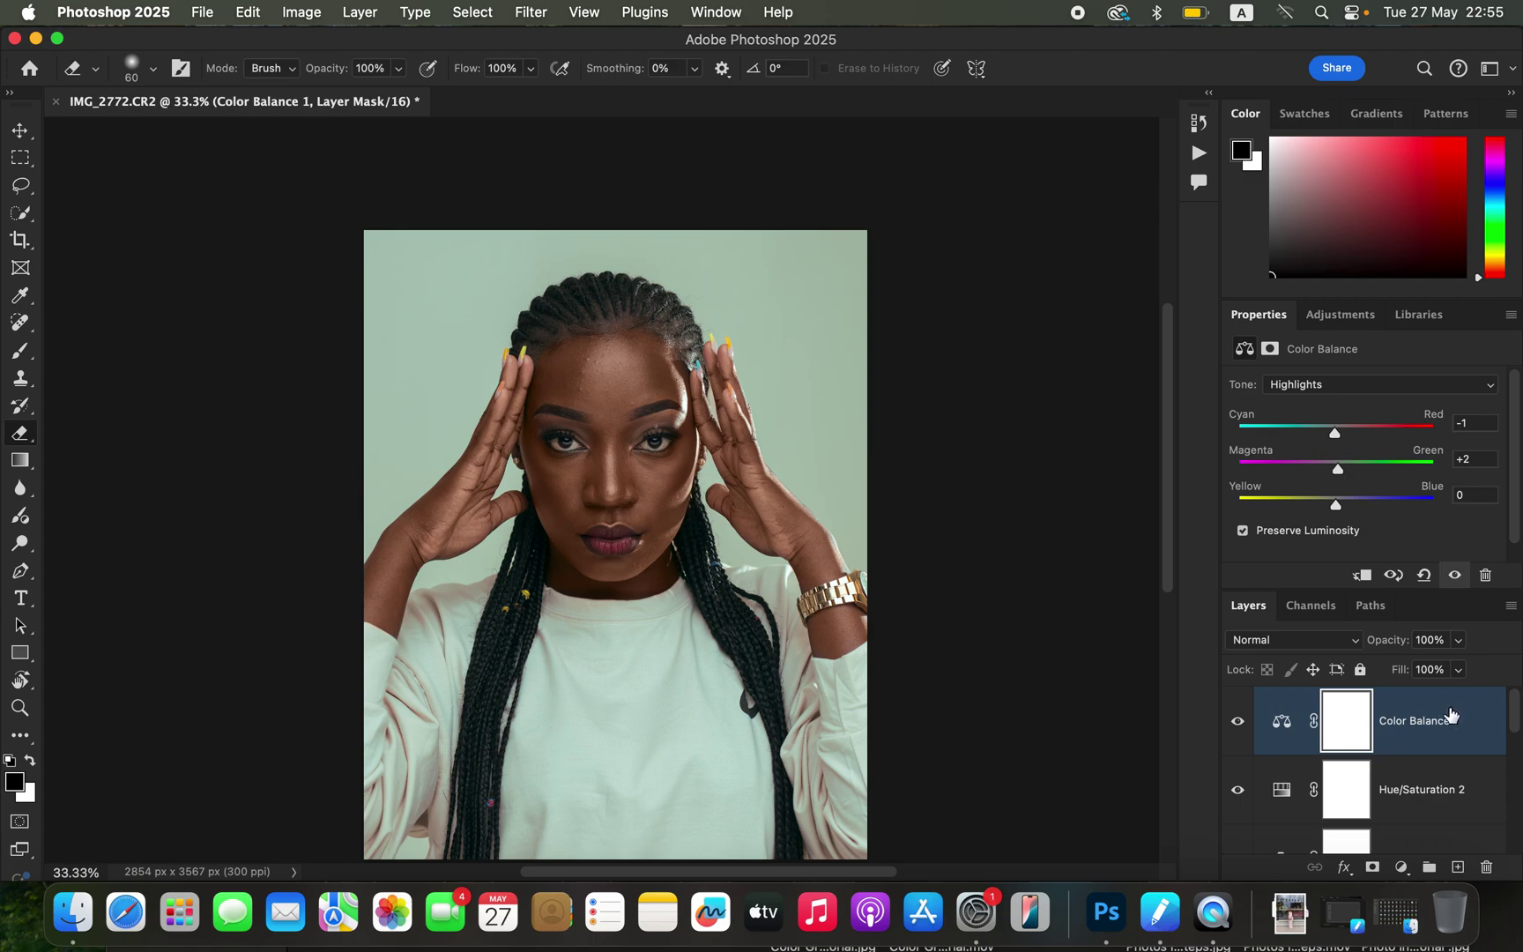
# Add a second Black & White adjustment layer with the Multiply blend mode at 3% opacity
pyautogui.click(1402, 868)
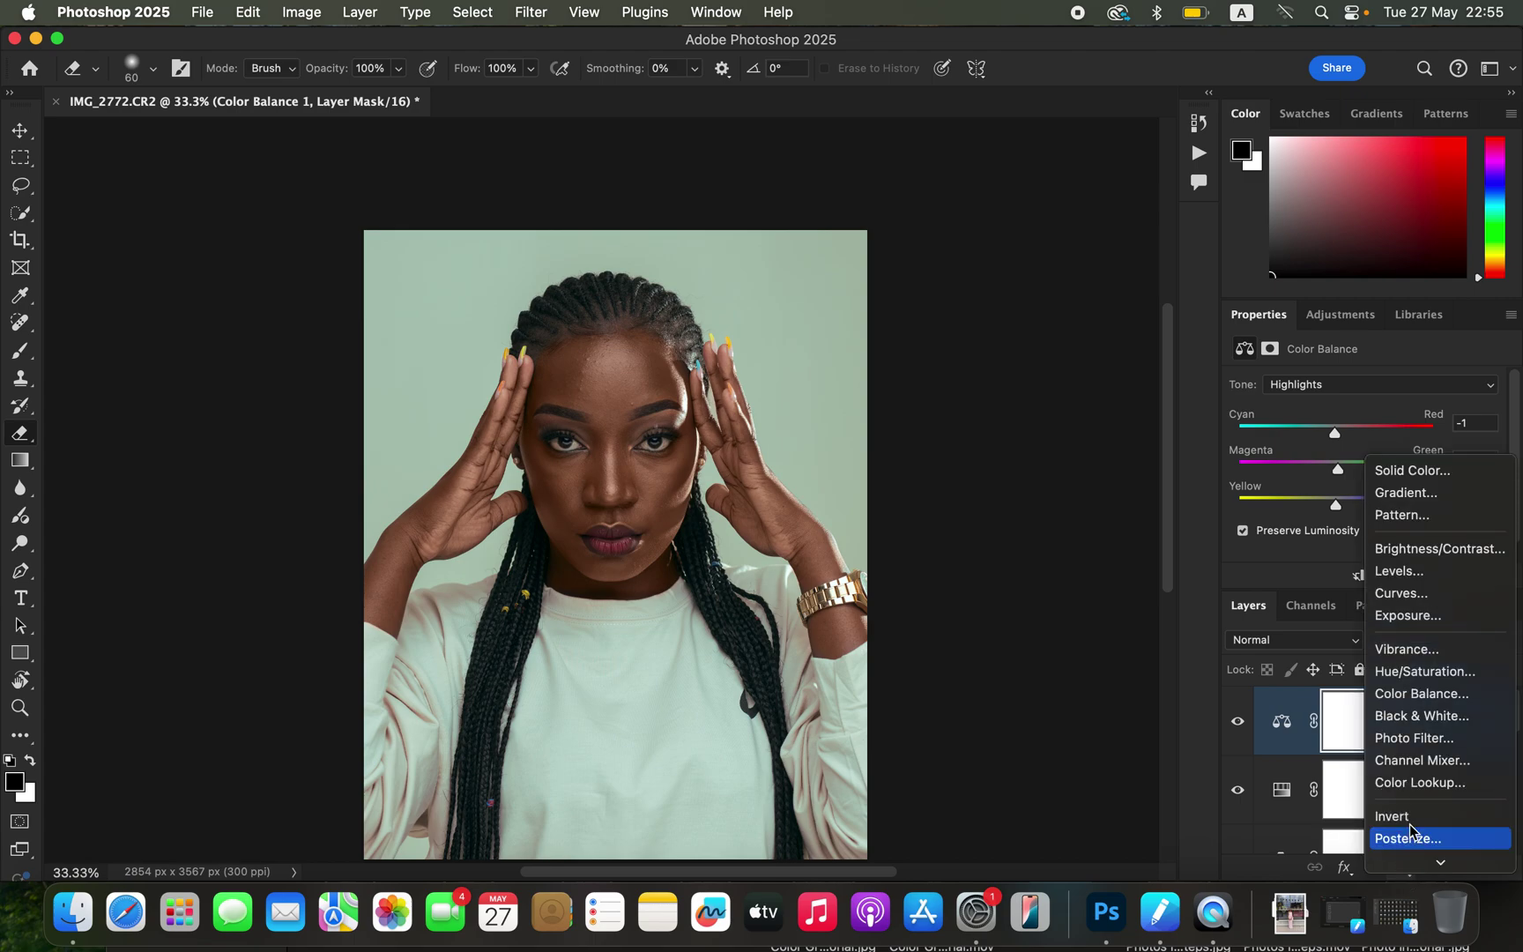
pyautogui.click(1426, 727)
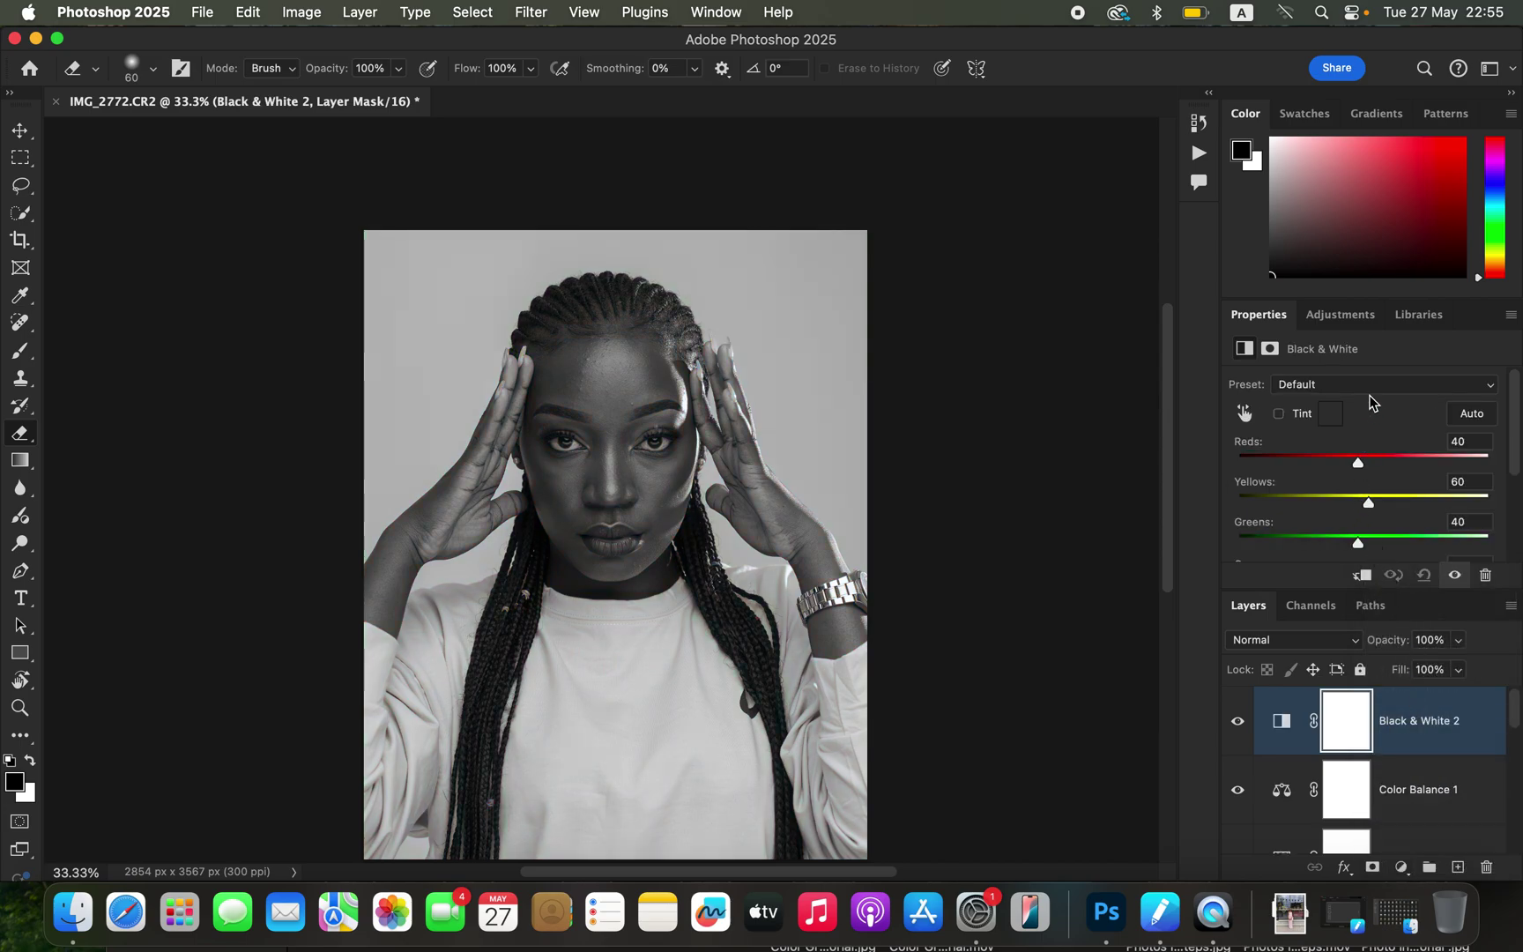
pyautogui.click(1310, 639)
pyautogui.click(1295, 721)
pyautogui.click(1459, 640)
pyautogui.moveTo(1423, 675); pyautogui.dragTo(1367, 675)
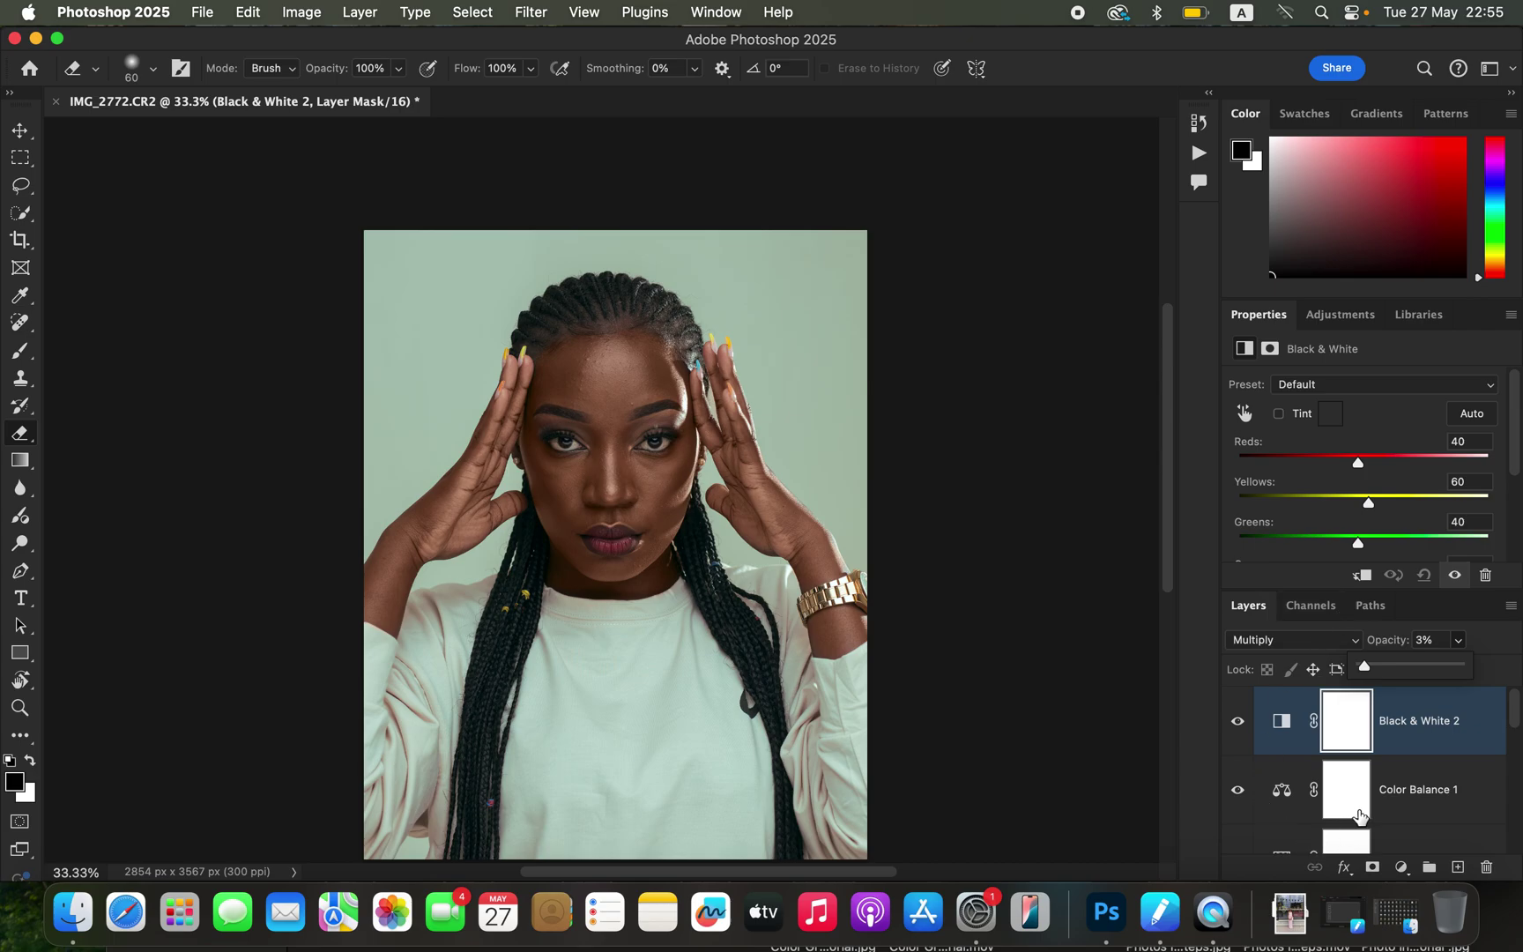
pyautogui.scroll(-4, 1360, 816)
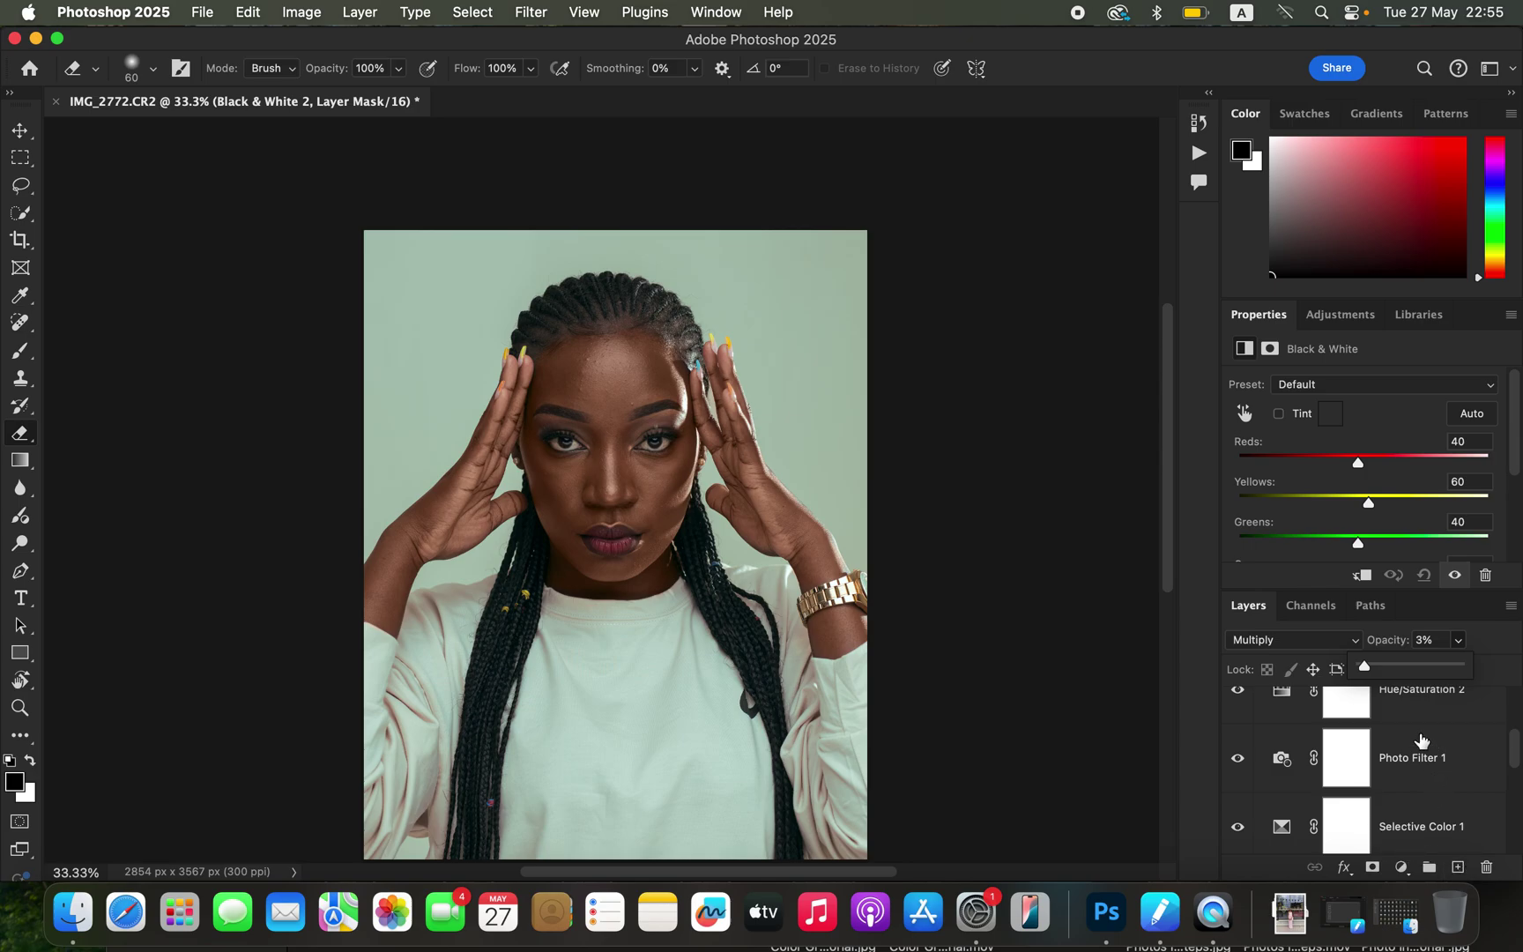
pyautogui.scroll(4, 1421, 740)
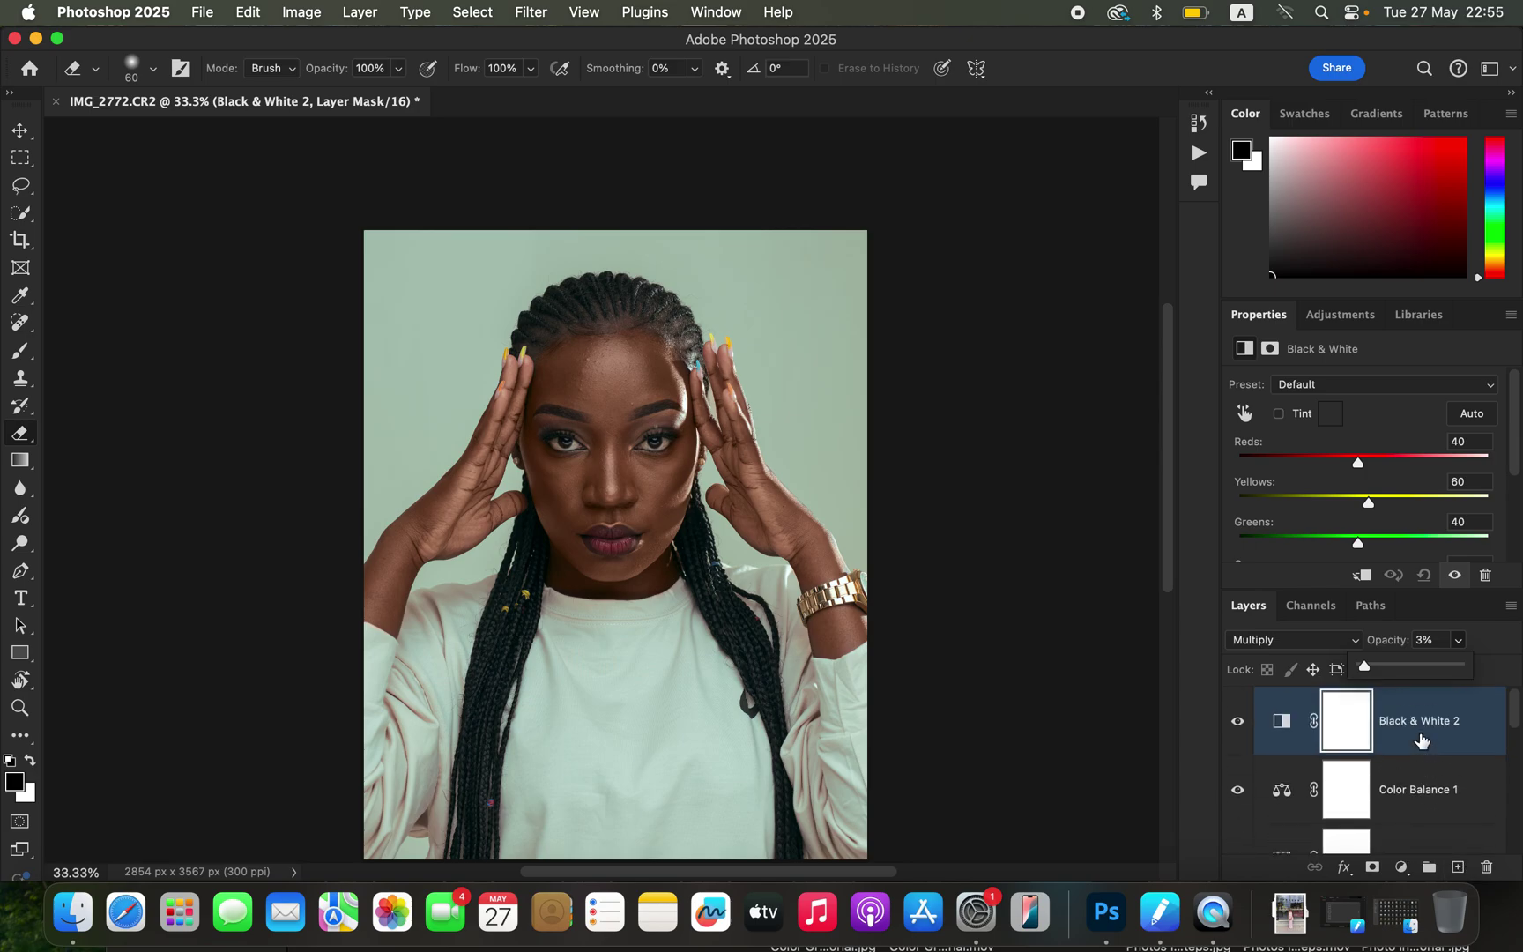
# Add a Curves adjustment layer and move the white point to input 200, output 255
pyautogui.click(1402, 868)
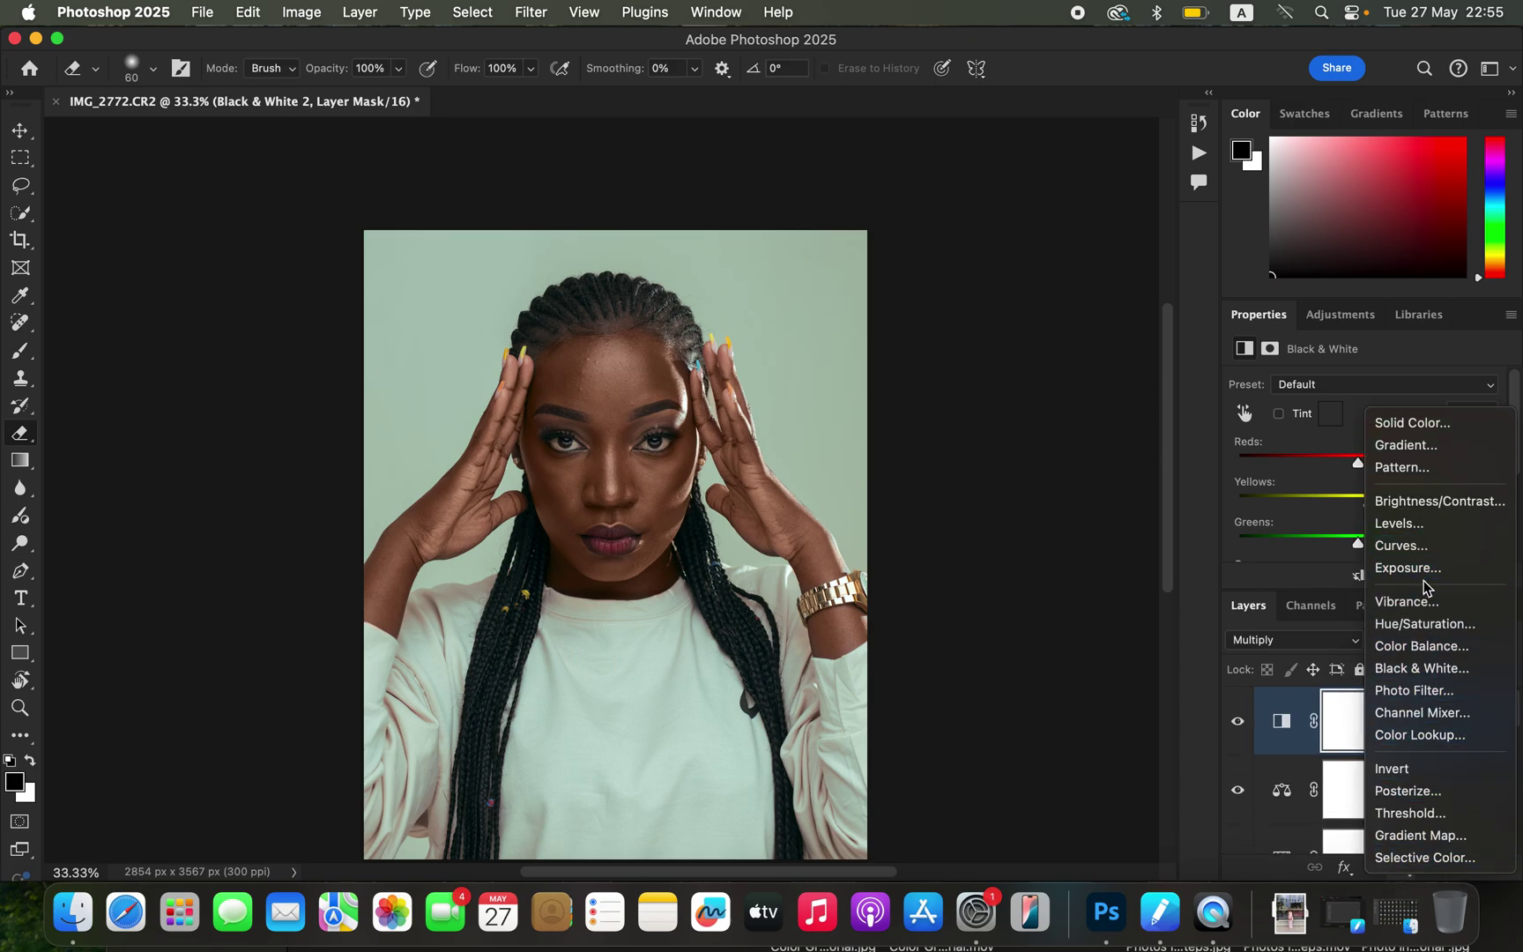
pyautogui.click(1422, 551)
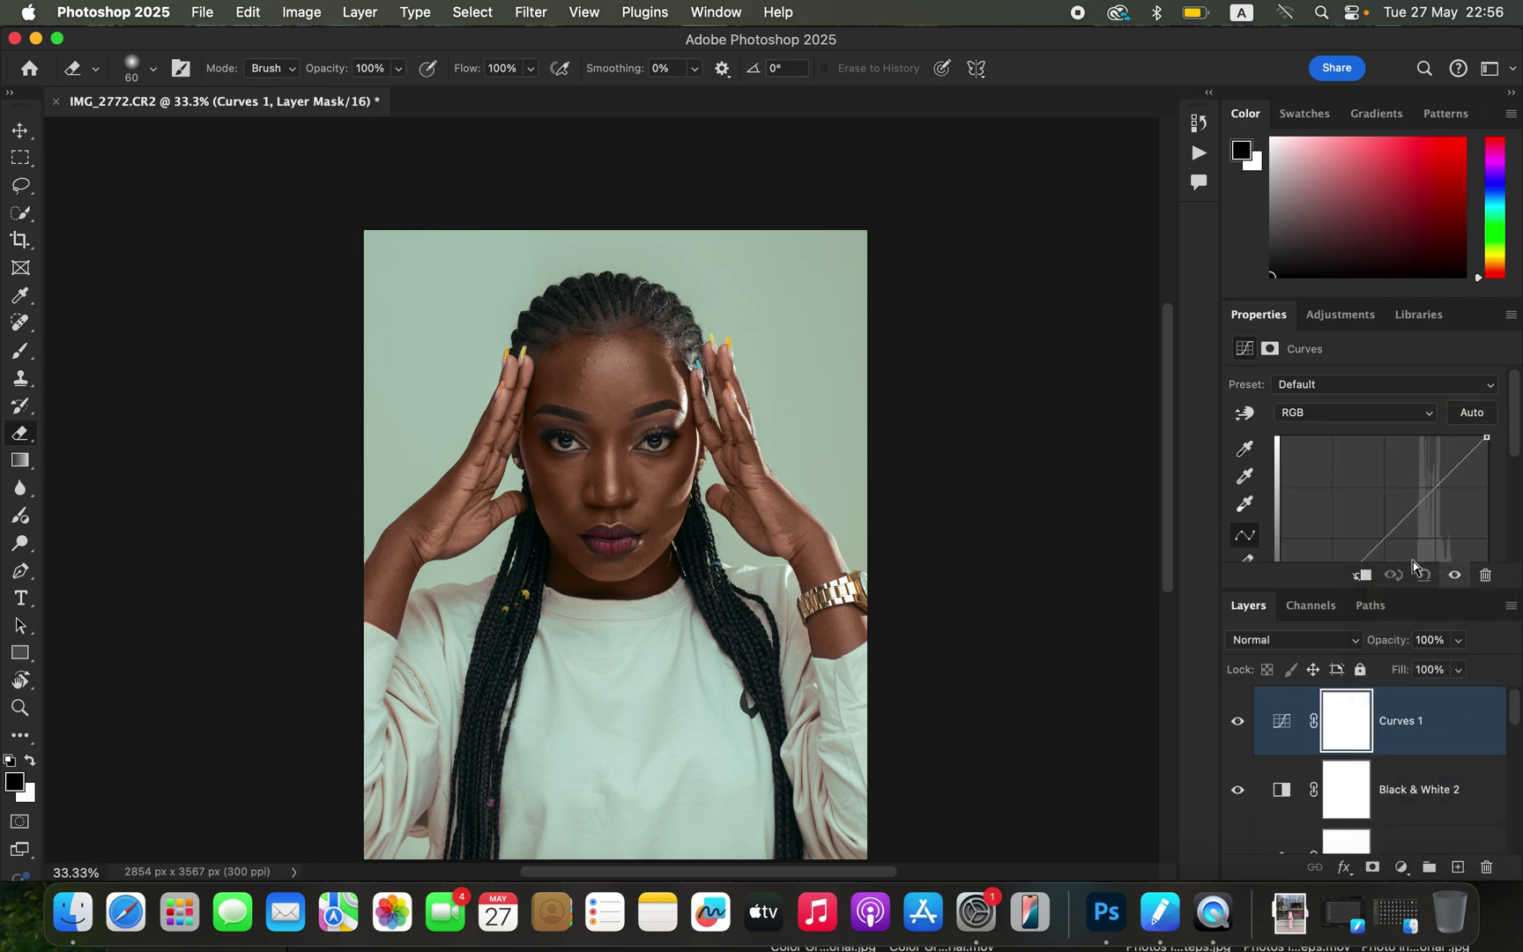
pyautogui.moveTo(1516, 446); pyautogui.dragTo(1443, 520)
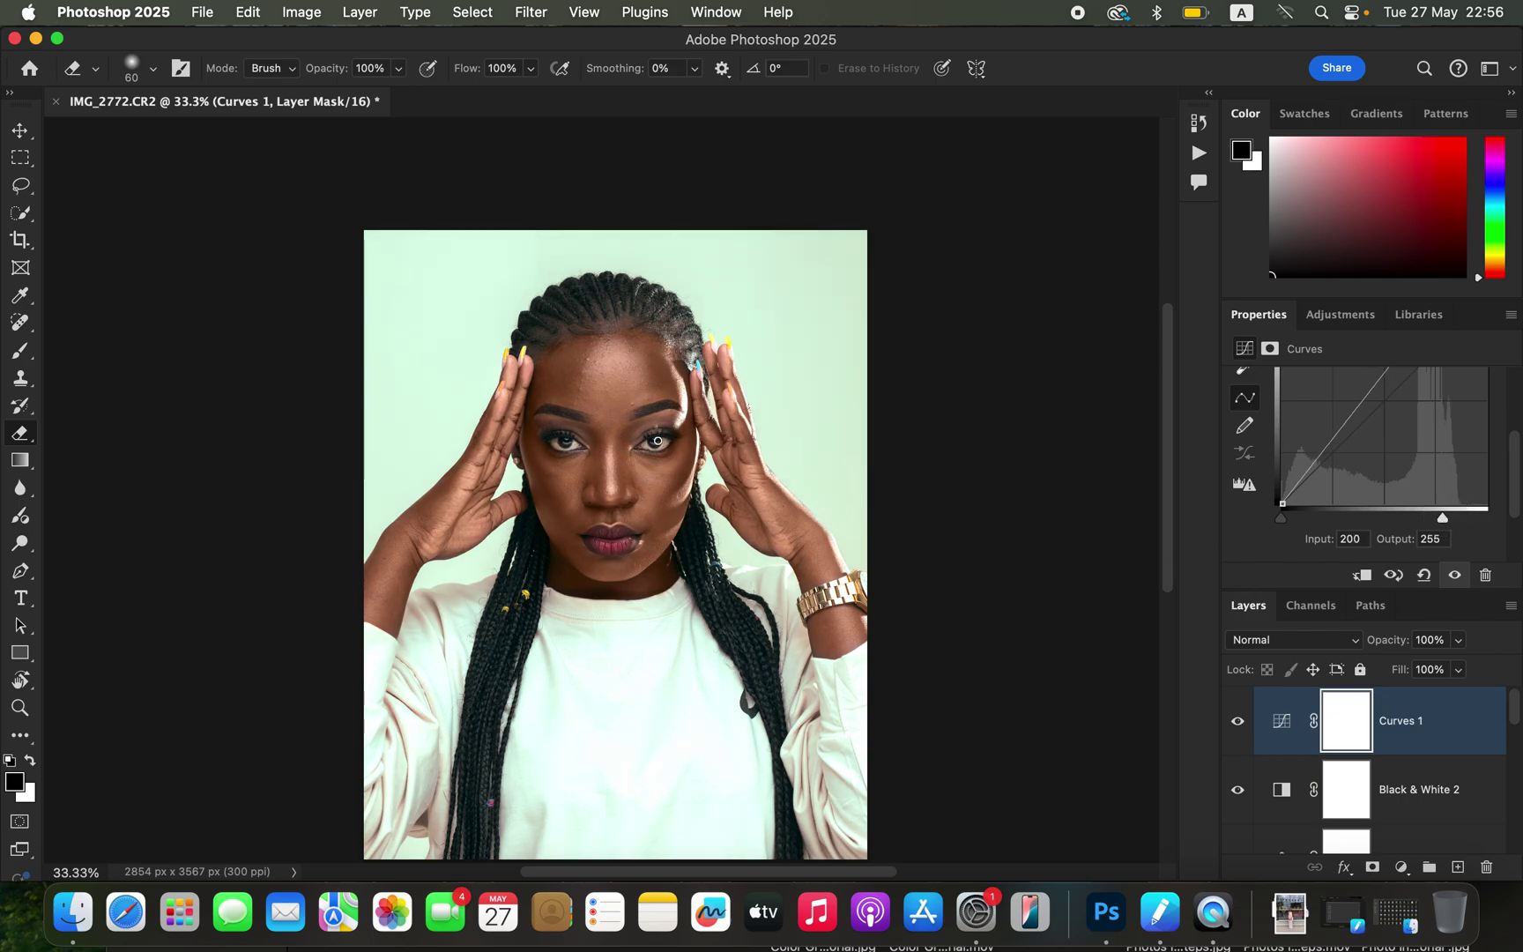
# Restrict the Curves layer to highlights with Blend If Gray, splitting the Underlying Layer black slider to 120 / 187
pyautogui.rightClick(1456, 716)
pyautogui.click(1329, 598)
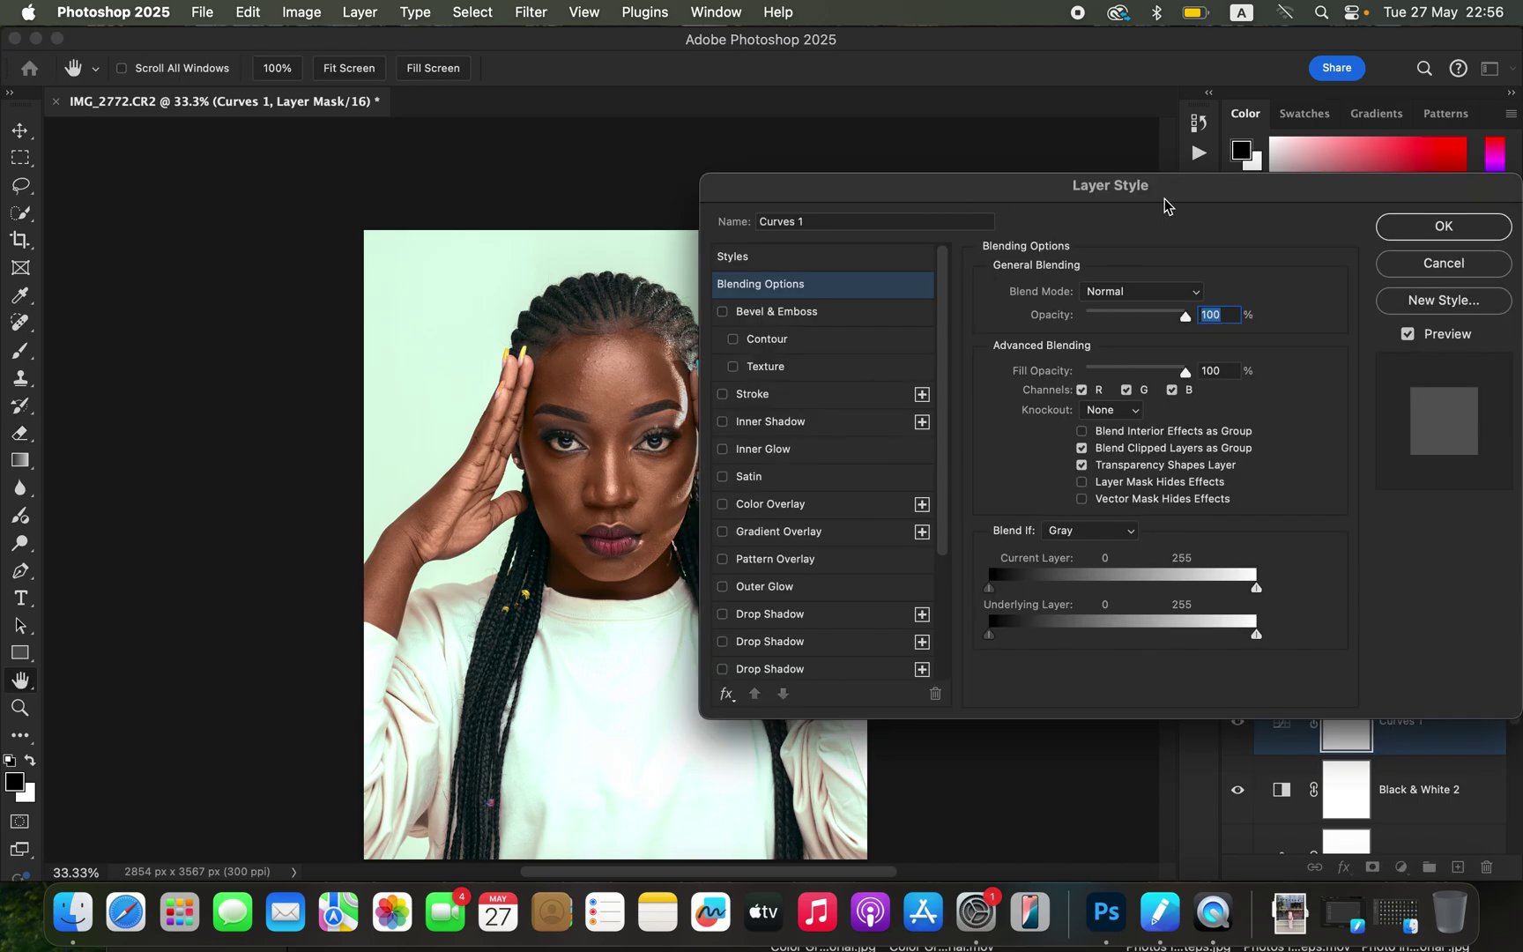
pyautogui.click(1093, 532)
pyautogui.click(1092, 532)
pyautogui.moveTo(990, 634); pyautogui.dragTo(1114, 637)
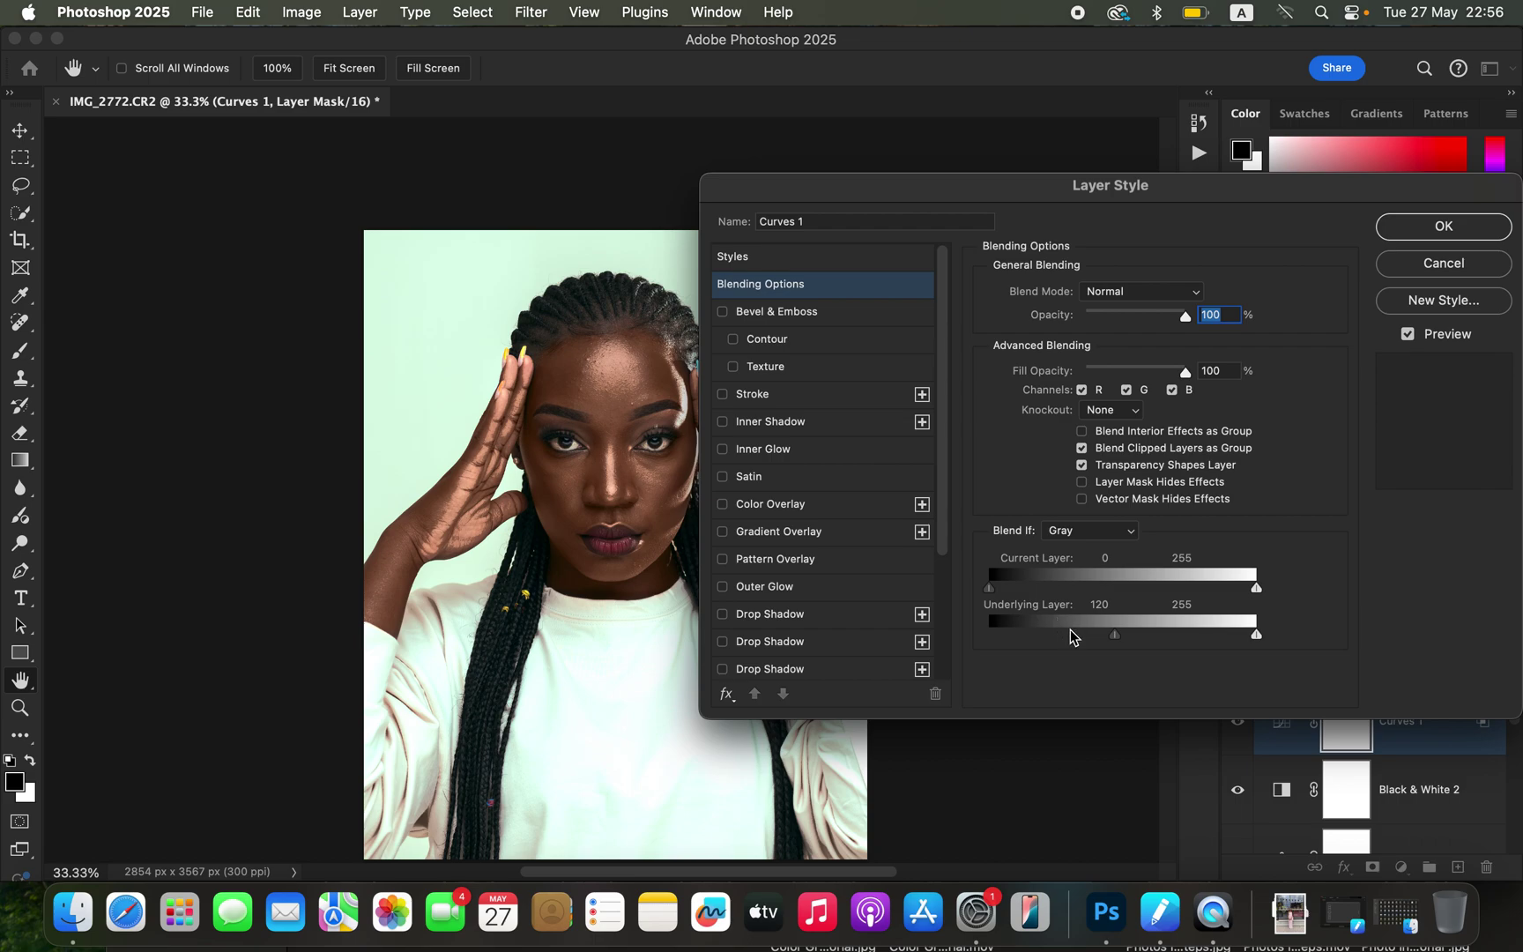
pyautogui.press('alt')
pyautogui.moveTo(1121, 638); pyautogui.dragTo(1186, 636)
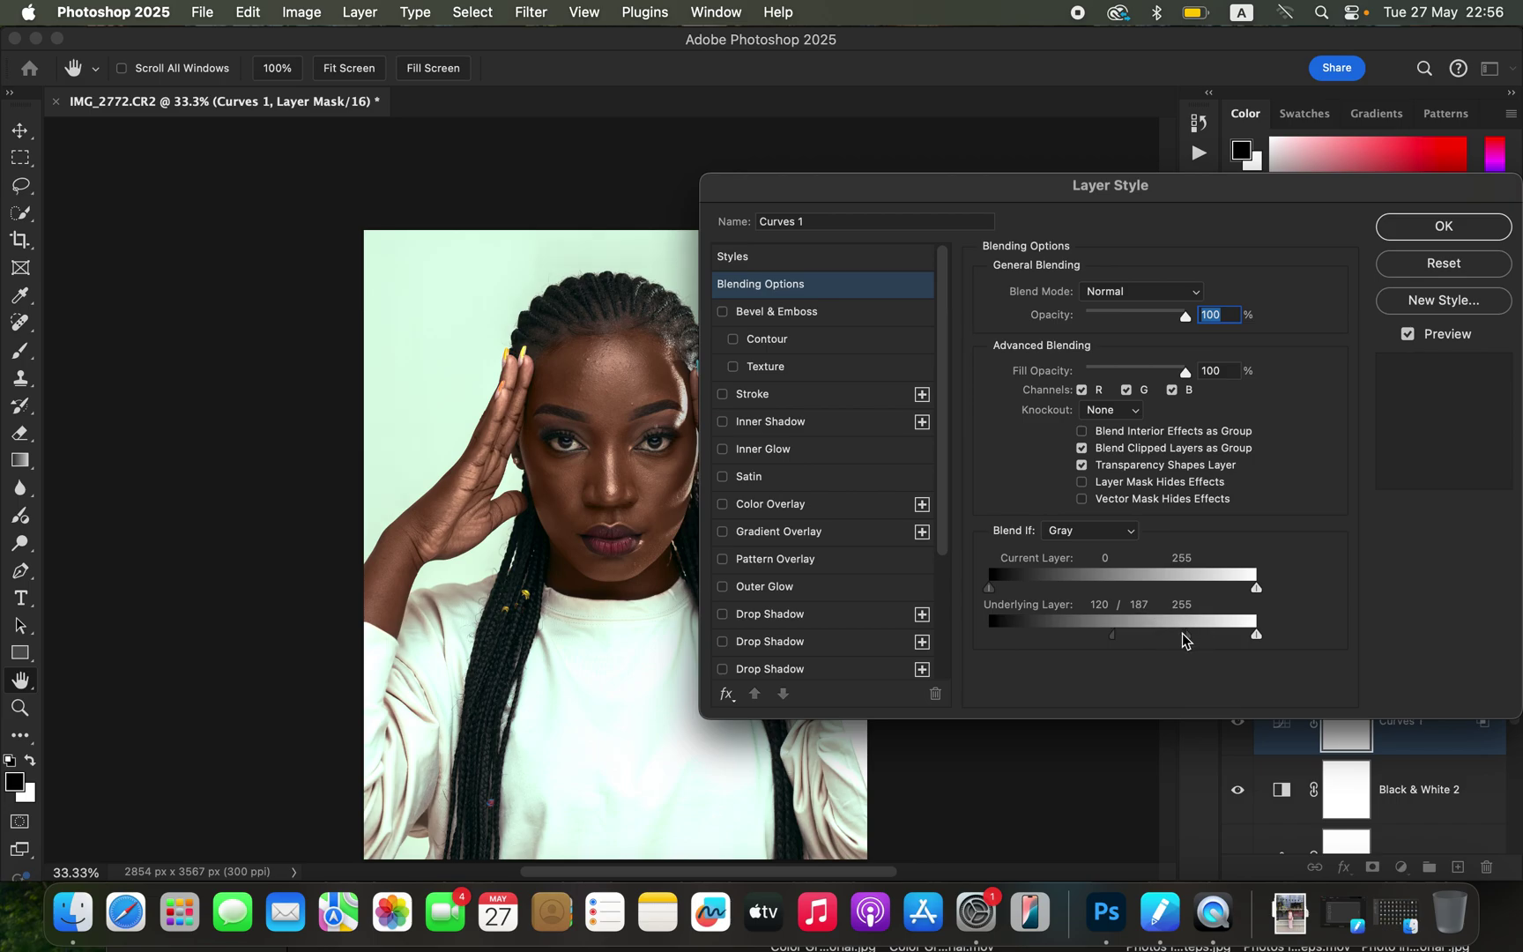
pyautogui.click(1446, 227)
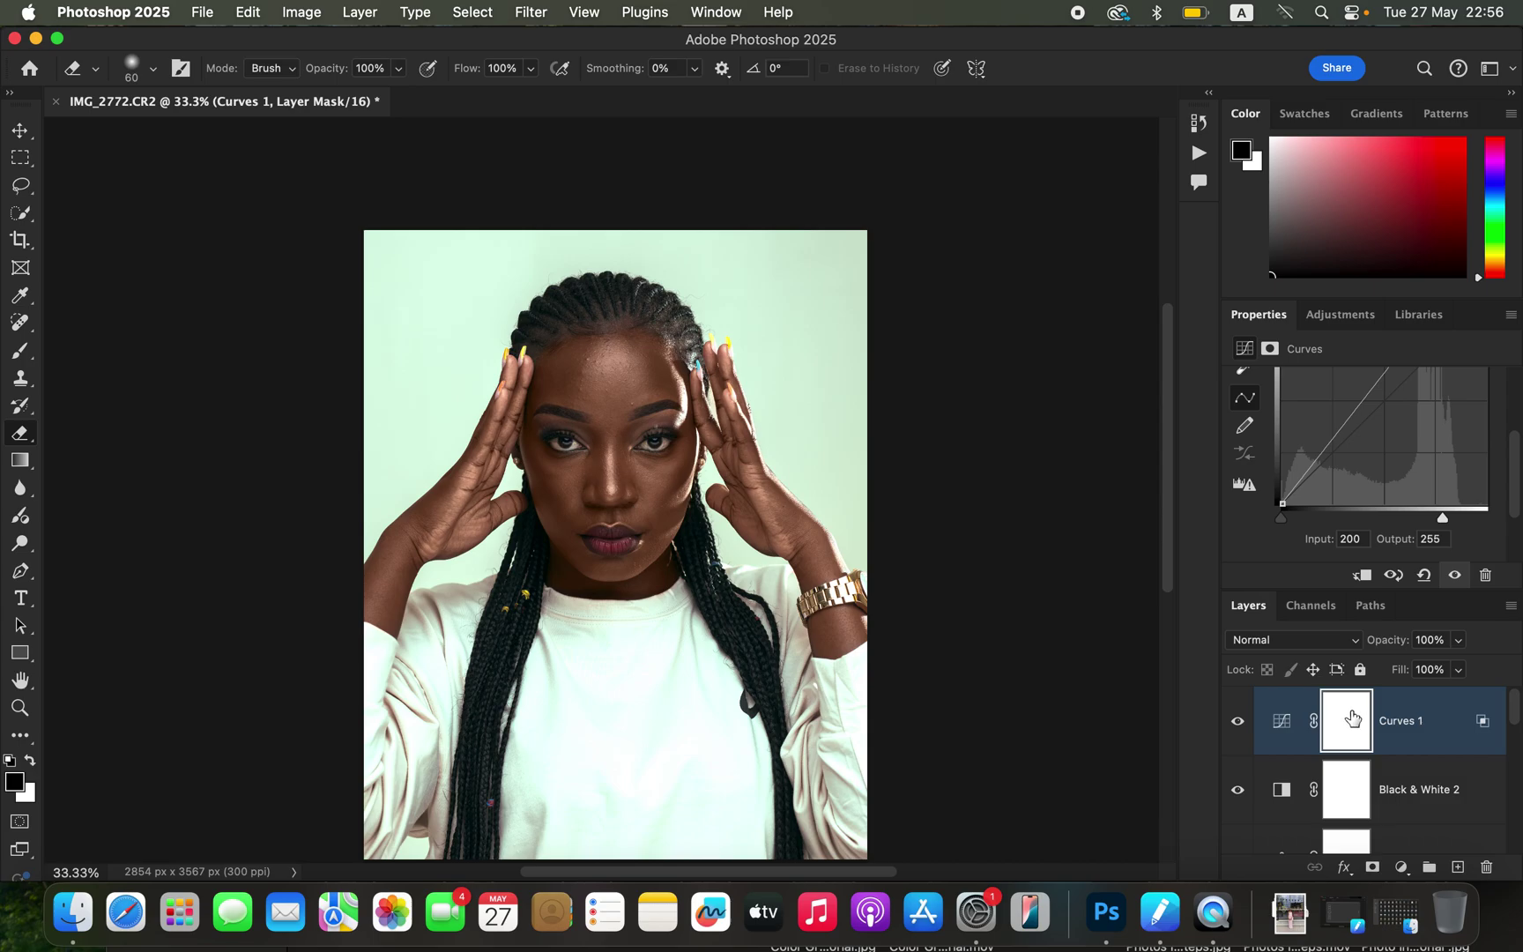
# Invert the Curves layer mask to black and set up the Brush tool with white as the foreground colour
pyautogui.press('super+i')
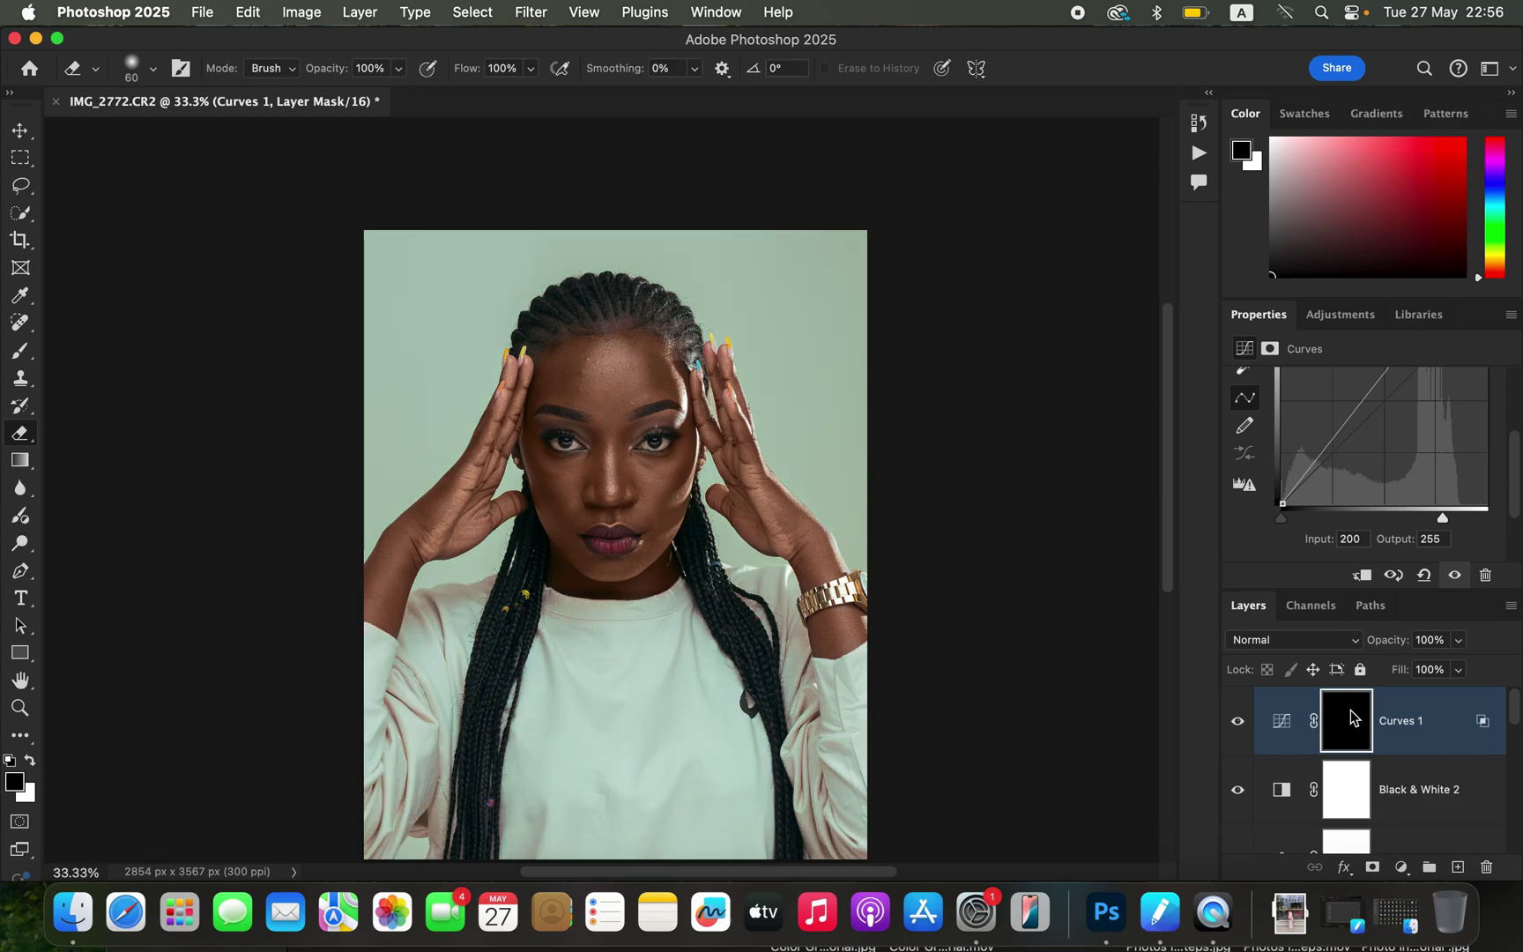
pyautogui.click(21, 351)
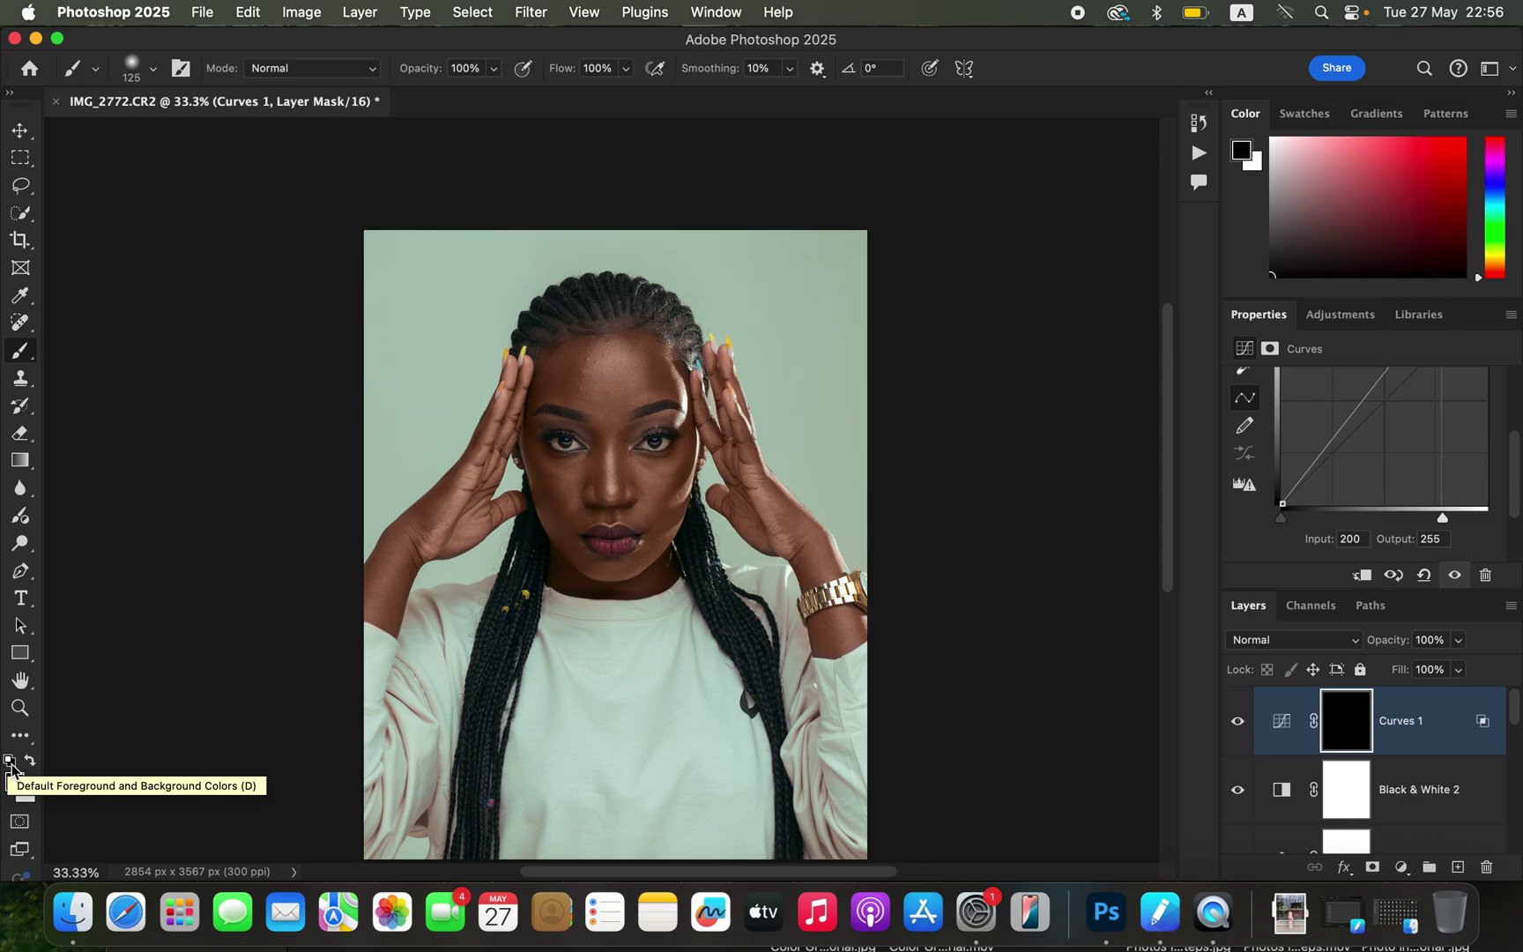
pyautogui.press('x')
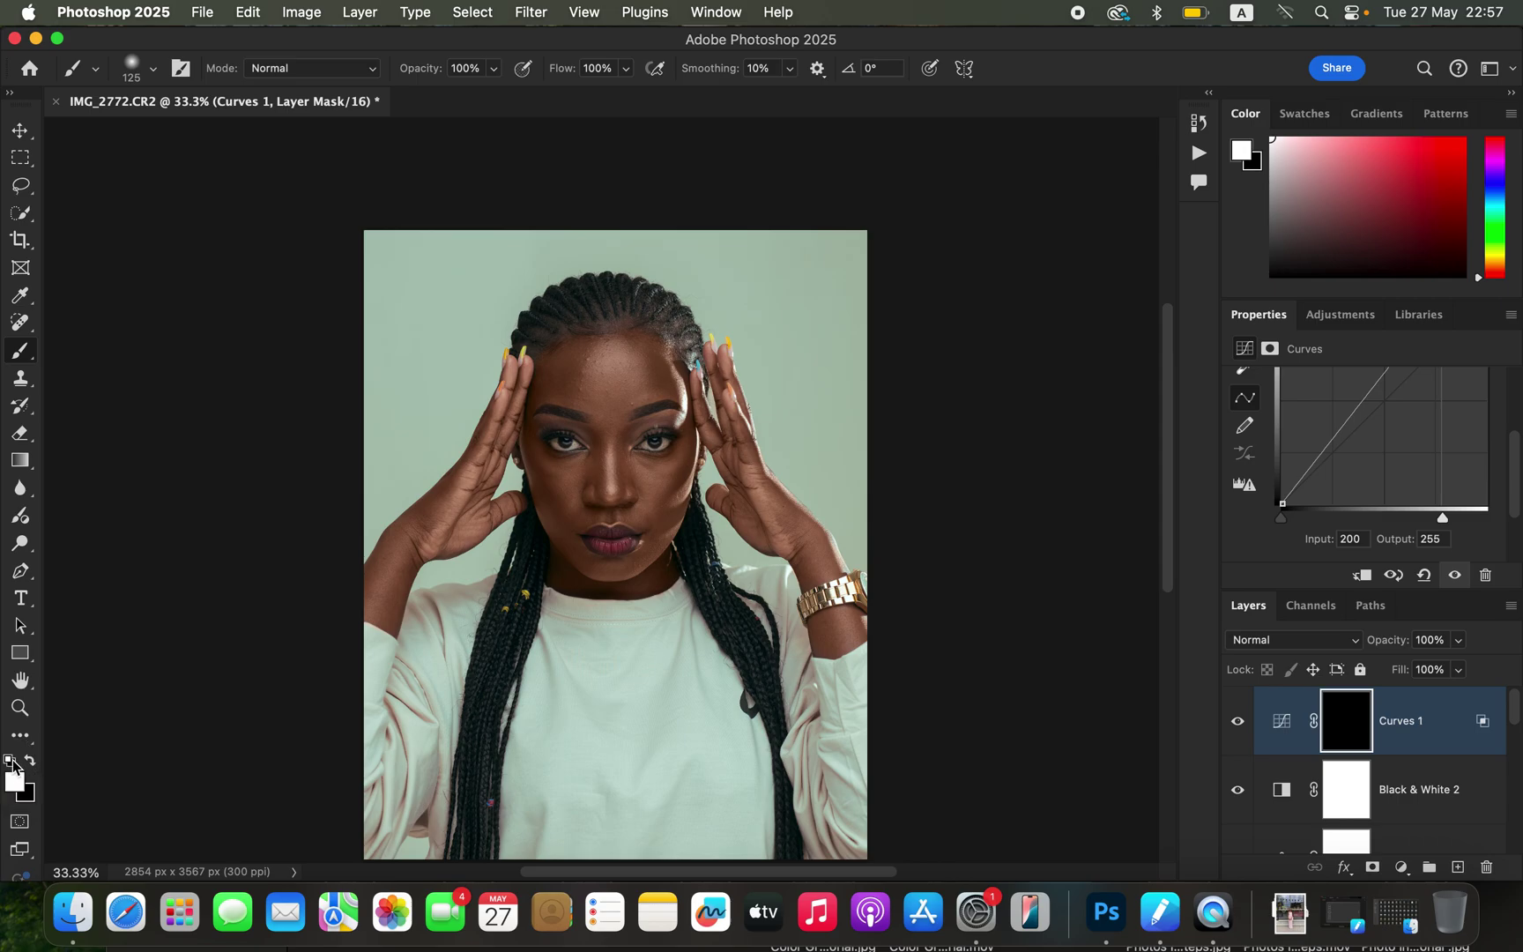
pyautogui.click(30, 760)
pyautogui.click(31, 760)
pyautogui.click(31, 760)
pyautogui.click(31, 760)
pyautogui.click(32, 763)
pyautogui.click(31, 761)
pyautogui.click(31, 760)
pyautogui.click(31, 760)
# Paint white on the Curves mask over the face, hands and arms to reveal the brightened highlights, adjusting the brush size as needed
pyautogui.press(']')
pyautogui.press(']')
pyautogui.press(']')
pyautogui.press(']')
pyautogui.press(']')
pyautogui.press(']')
pyautogui.press(']')
pyautogui.click(623, 372)
pyautogui.moveTo(609, 473)
pyautogui.mouseDown()
pyautogui.moveTo(579, 476)
pyautogui.moveTo(623, 465)
pyautogui.moveTo(635, 485)
pyautogui.moveTo(667, 467)
pyautogui.mouseUp()
pyautogui.press('[')
pyautogui.press('[')
pyautogui.press('[')
pyautogui.press('[')
pyautogui.press('[')
pyautogui.moveTo(679, 370)
pyautogui.mouseDown()
pyautogui.moveTo(689, 454)
pyautogui.moveTo(676, 490)
pyautogui.mouseUp()
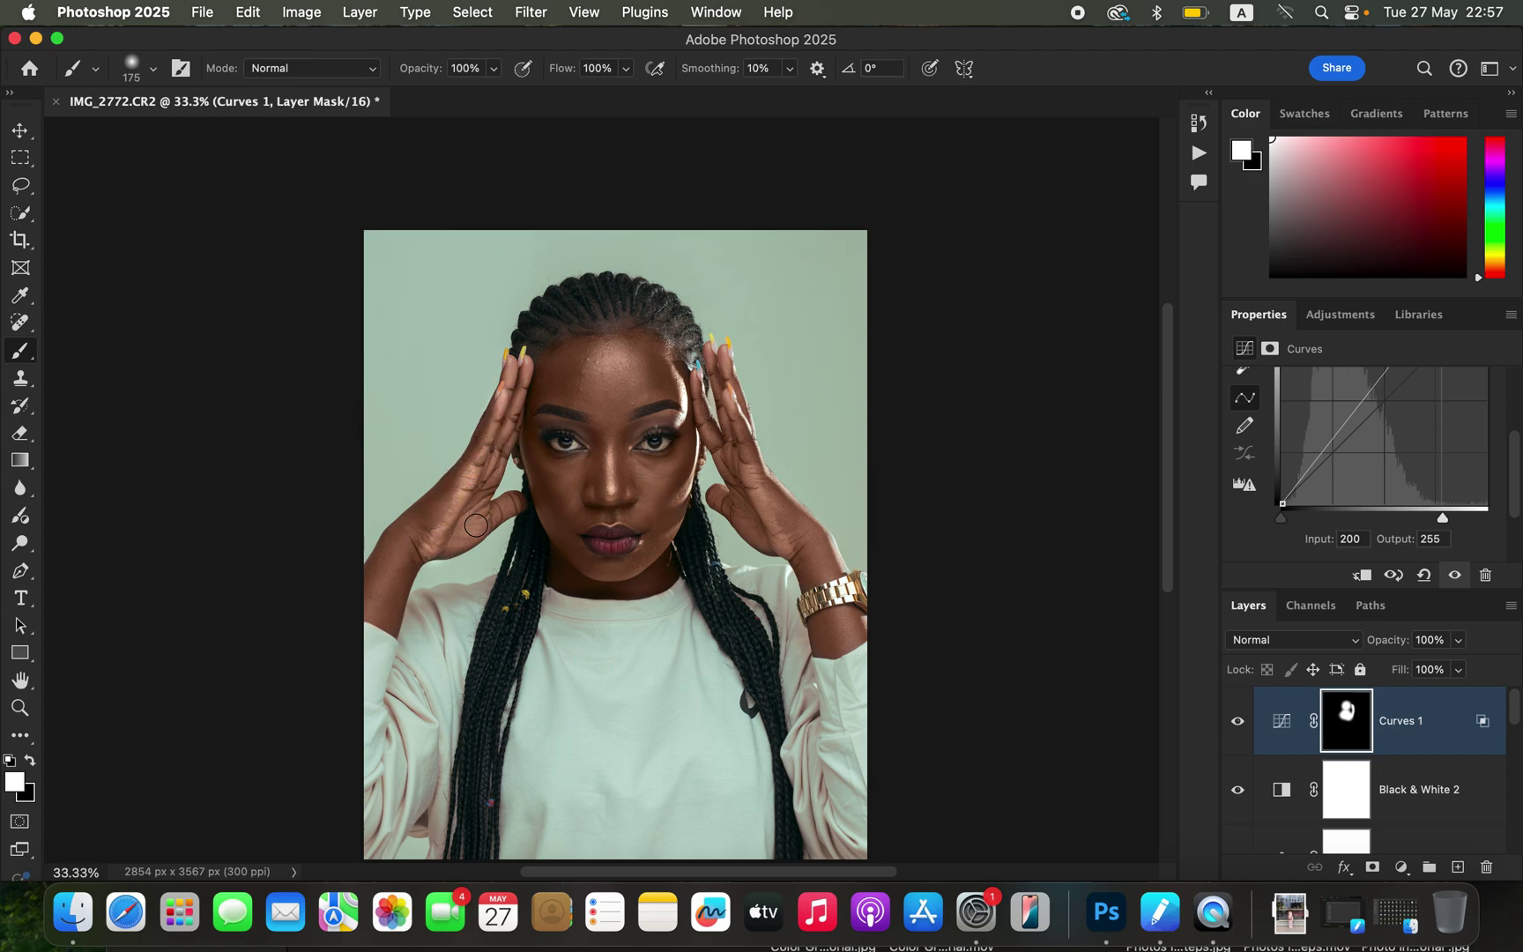
pyautogui.moveTo(802, 546)
pyautogui.mouseDown()
pyautogui.moveTo(833, 554)
pyautogui.moveTo(733, 413)
pyautogui.mouseUp()
# Check the Curves layer's effect by toggling its visibility, and reduce the layer's opacity to 85%
pyautogui.click(1238, 721)
pyautogui.click(1240, 723)
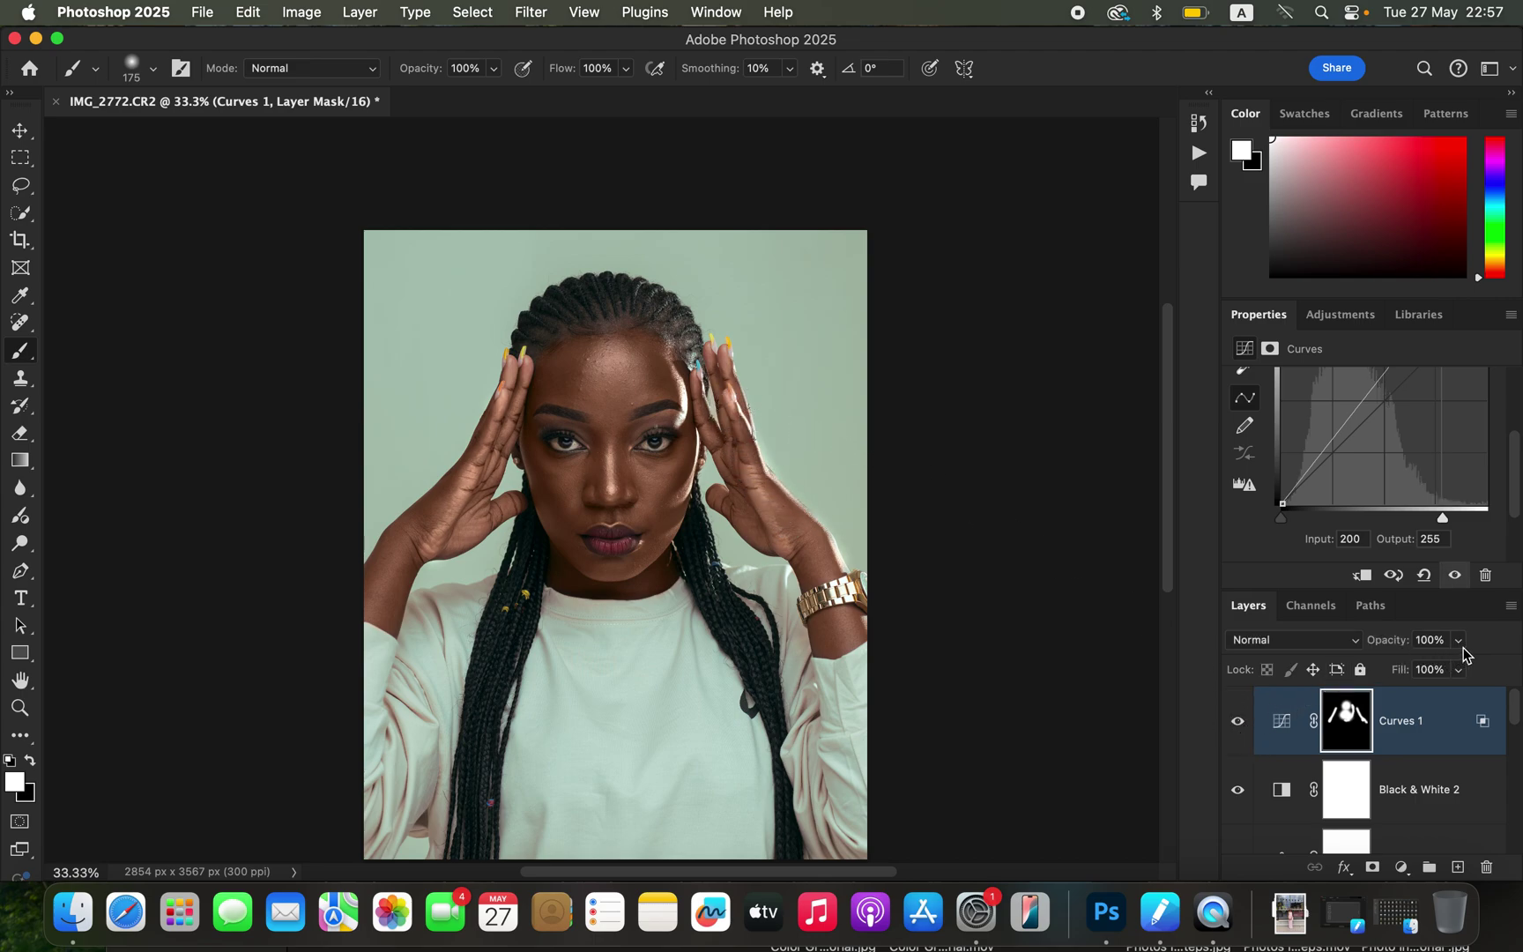
pyautogui.moveTo(1464, 651); pyautogui.dragTo(1444, 665)
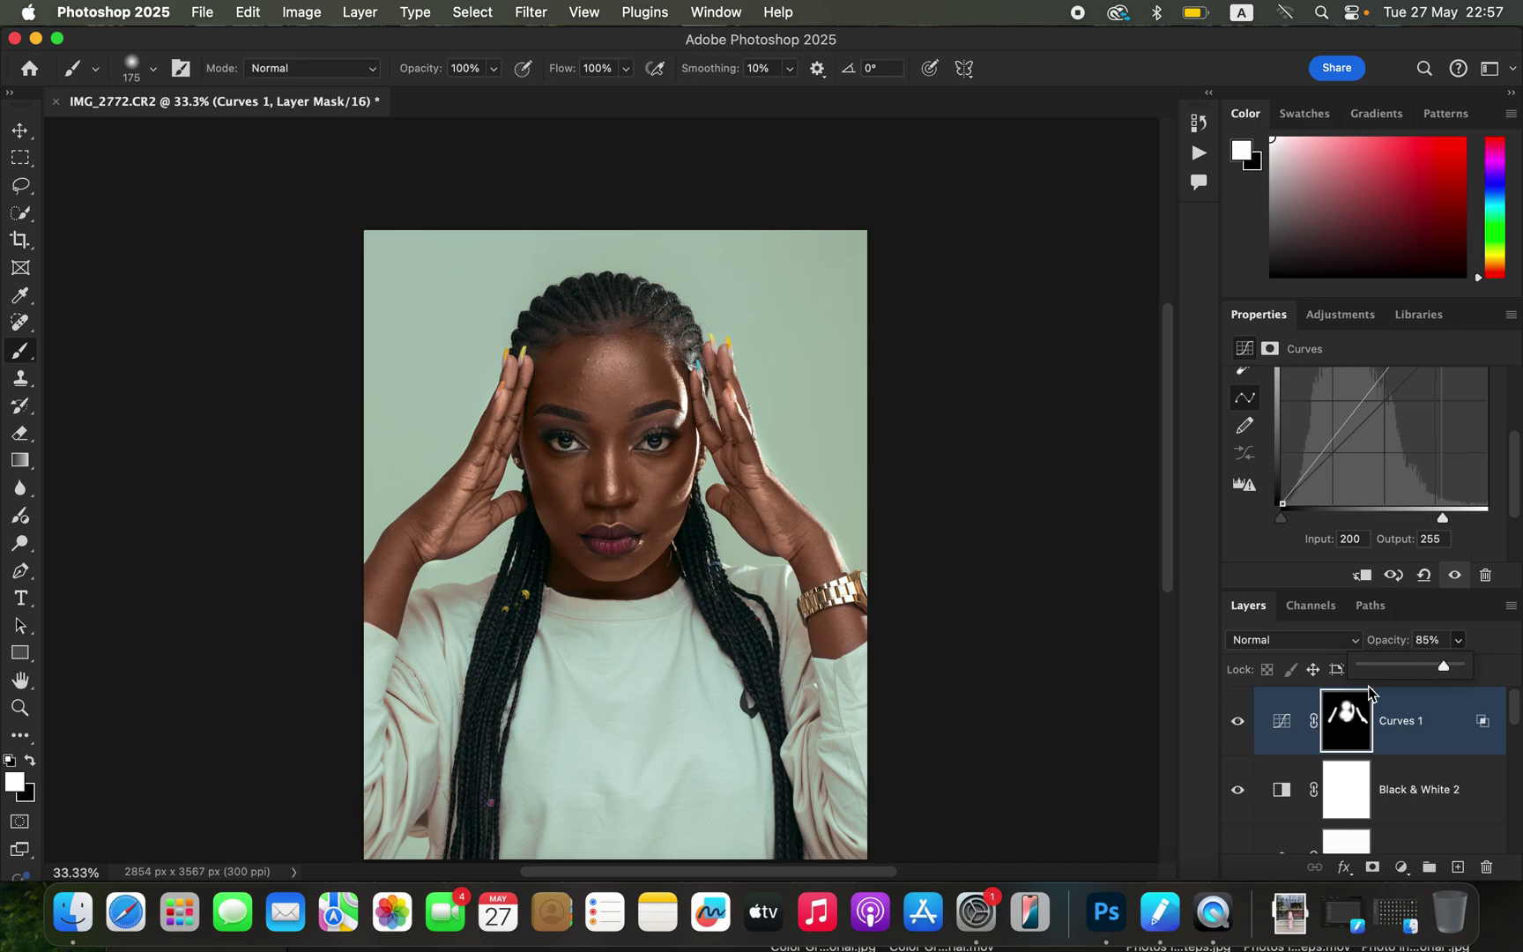
# Compare the original portrait with the graded result by isolating the Background layer and restoring all layers
pyautogui.moveTo(1518, 732); pyautogui.dragTo(1514, 859)
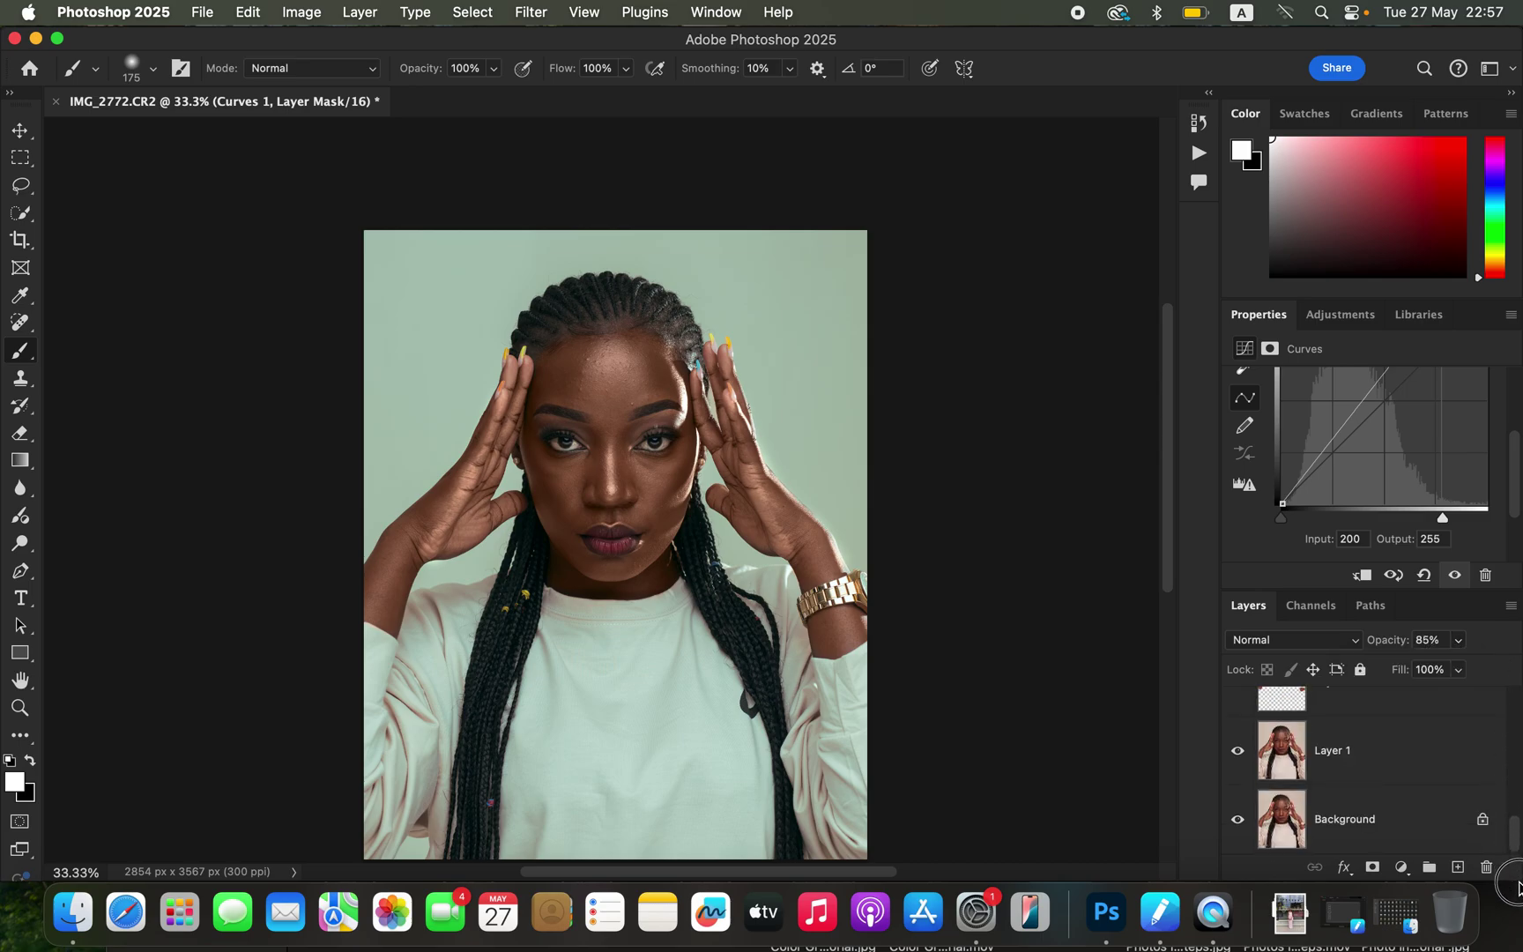
pyautogui.keyDown('alt'); pyautogui.click(1238, 822); pyautogui.keyUp('alt')
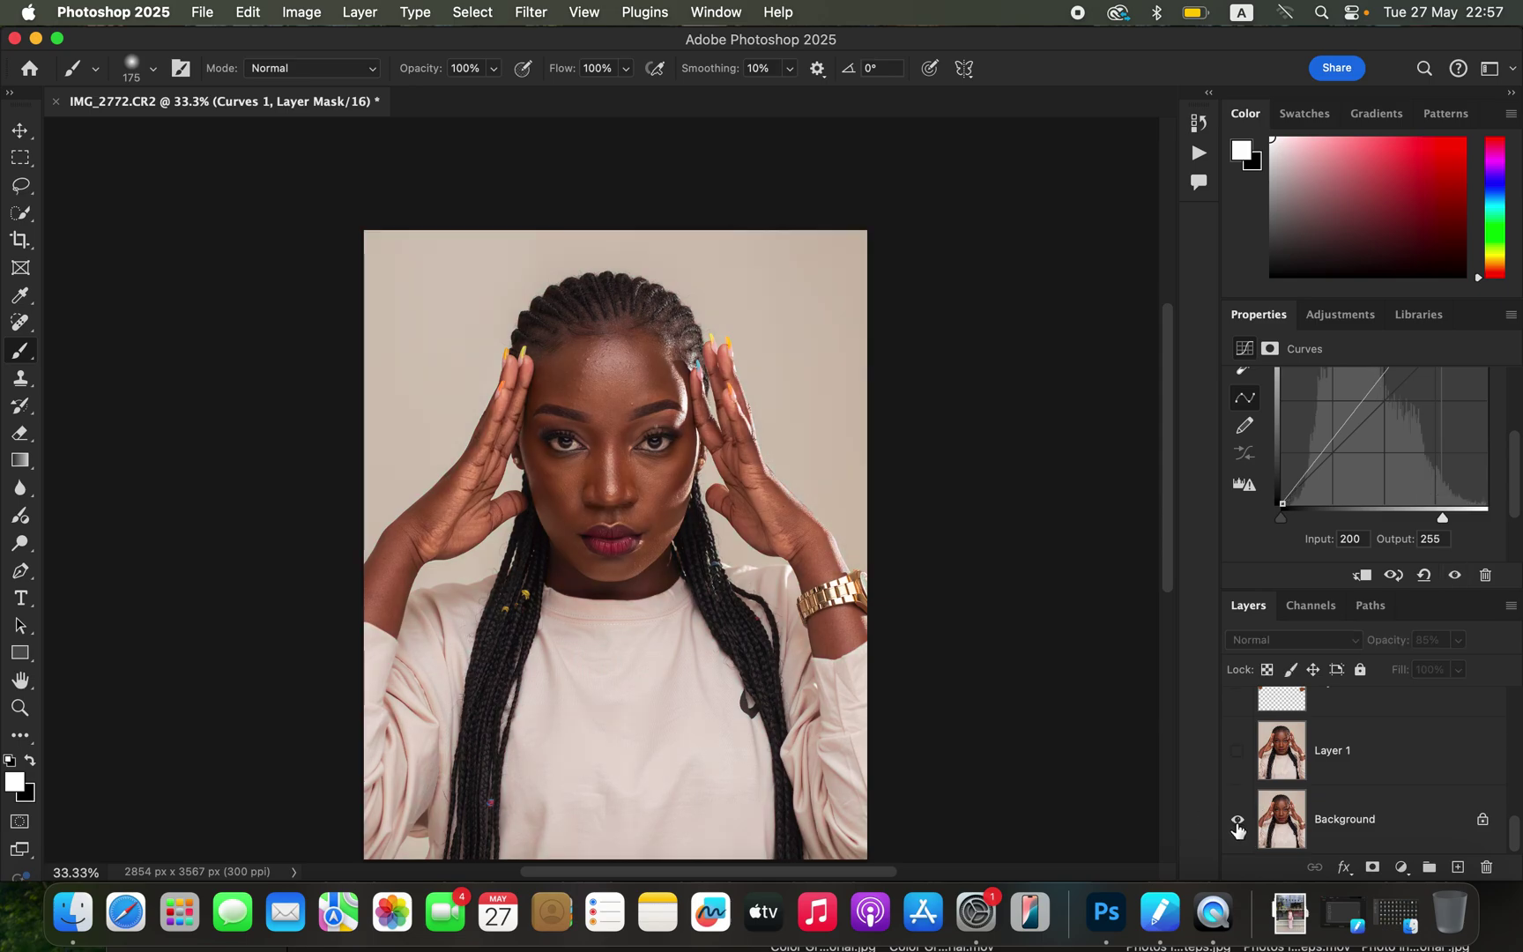
pyautogui.keyDown('alt'); pyautogui.click(1238, 824); pyautogui.keyUp('alt')
pyautogui.keyDown('alt'); pyautogui.click(1238, 823); pyautogui.keyUp('alt')
pyautogui.keyDown('alt'); pyautogui.click(1238, 823); pyautogui.keyUp('alt')
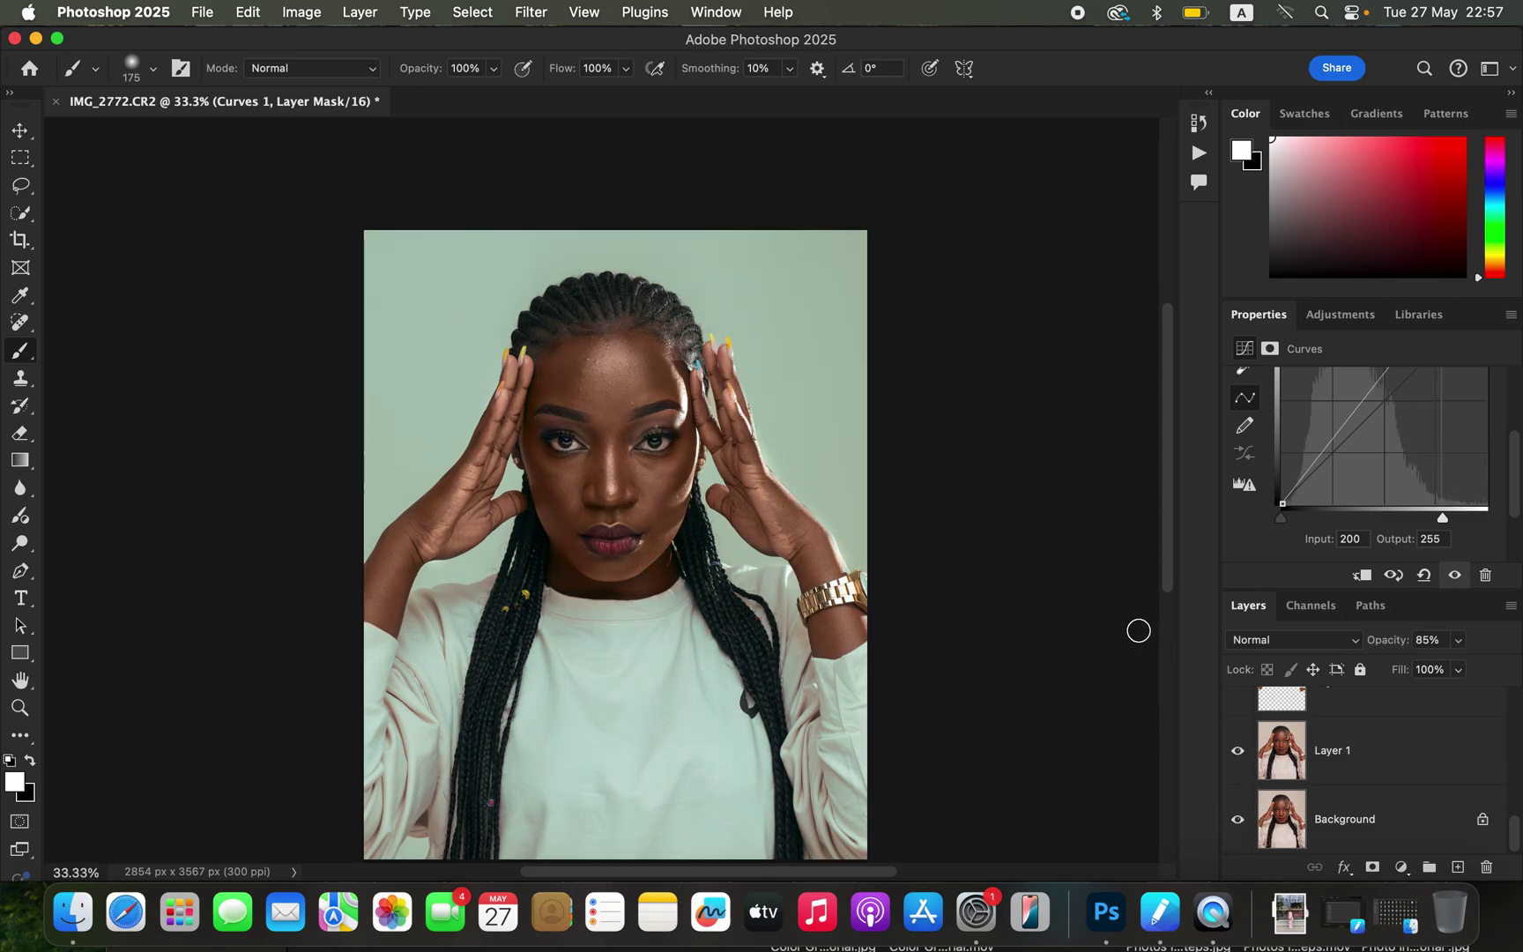